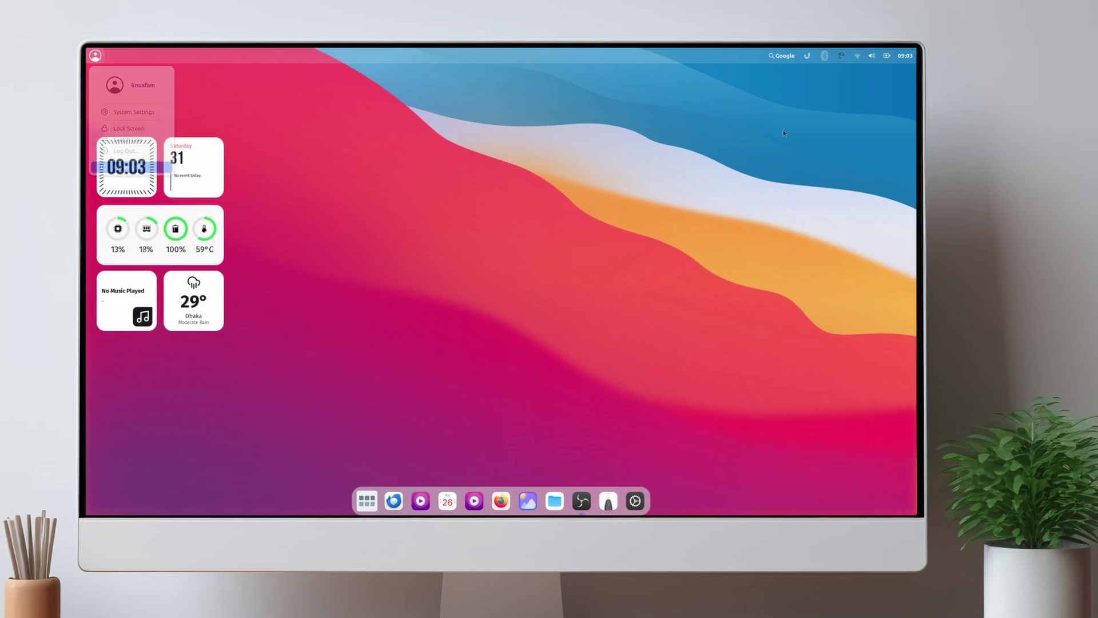
# - Preview the volume menu, then the Files window in list and icon views
pyautogui.click(872, 56)
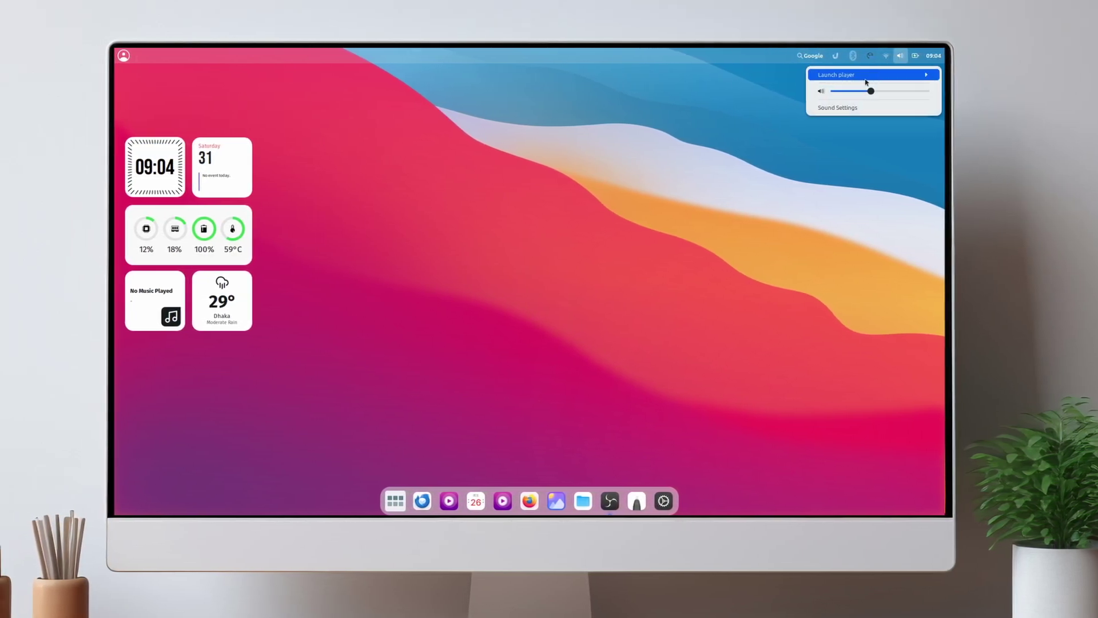
pyautogui.press('super+e')
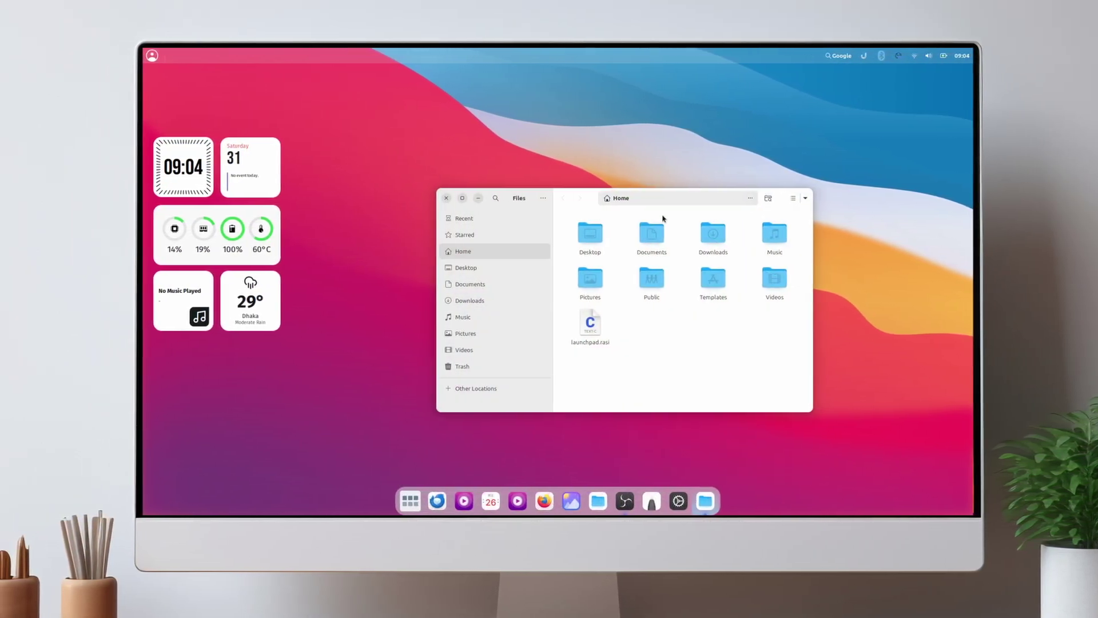
pyautogui.click(792, 198)
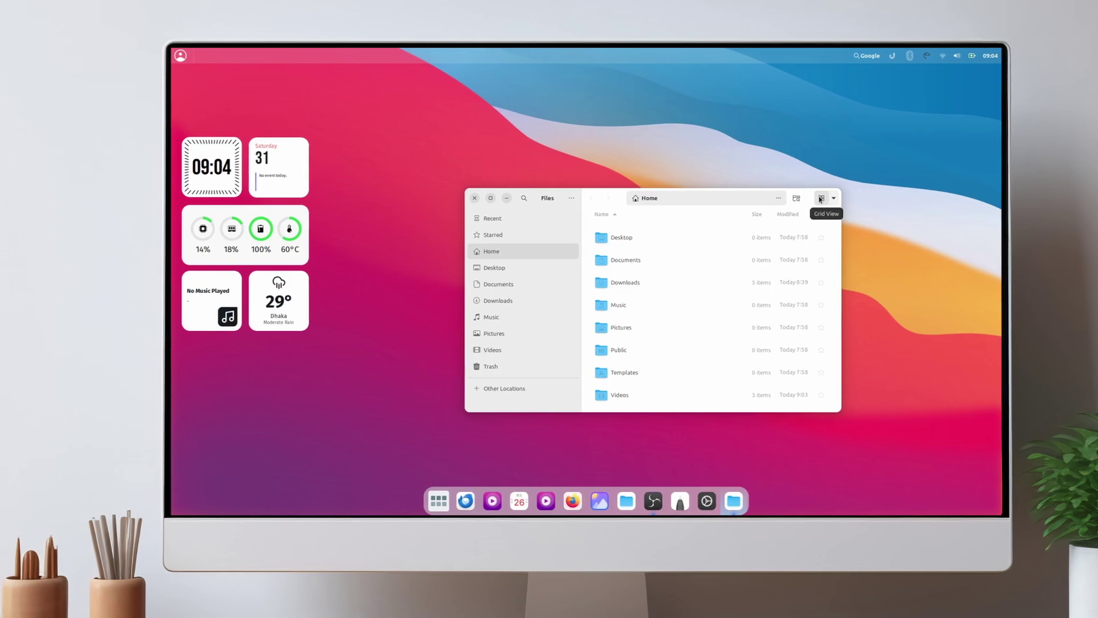
pyautogui.click(820, 198)
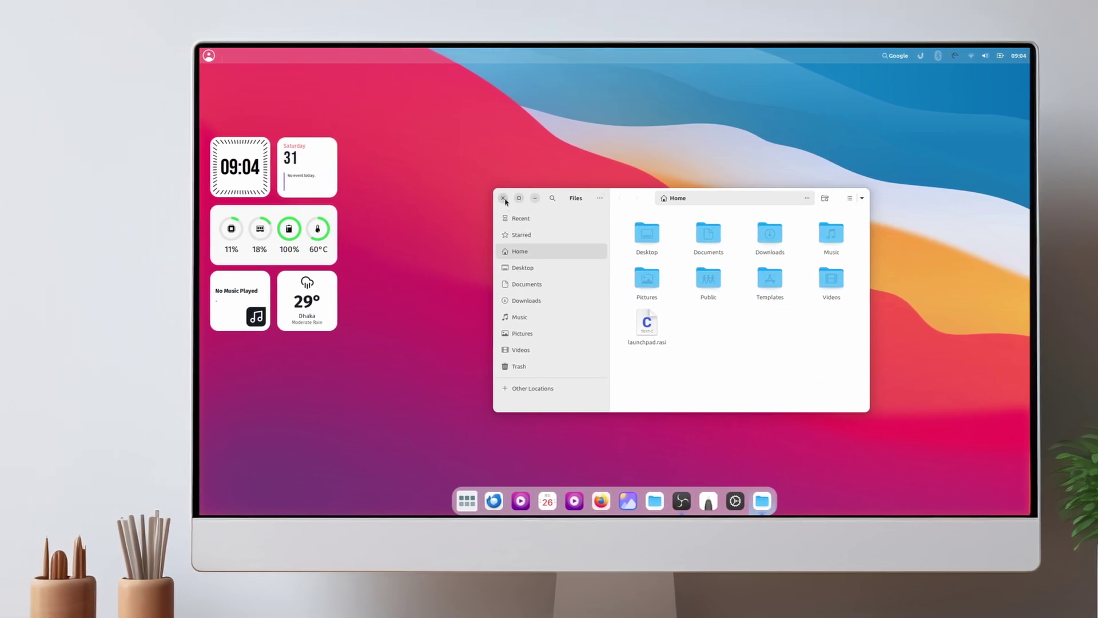
pyautogui.click(503, 199)
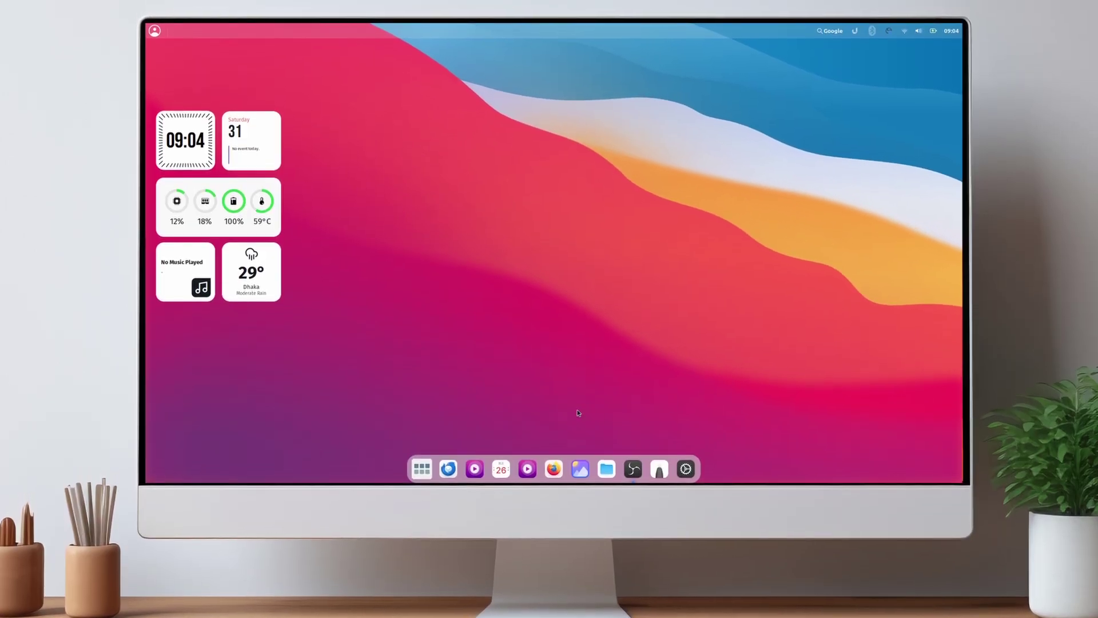
# - Launch the kitty terminal from the Ulauncher search
pyautogui.hotkey('ctrl', 'space')
pyautogui.write('k')
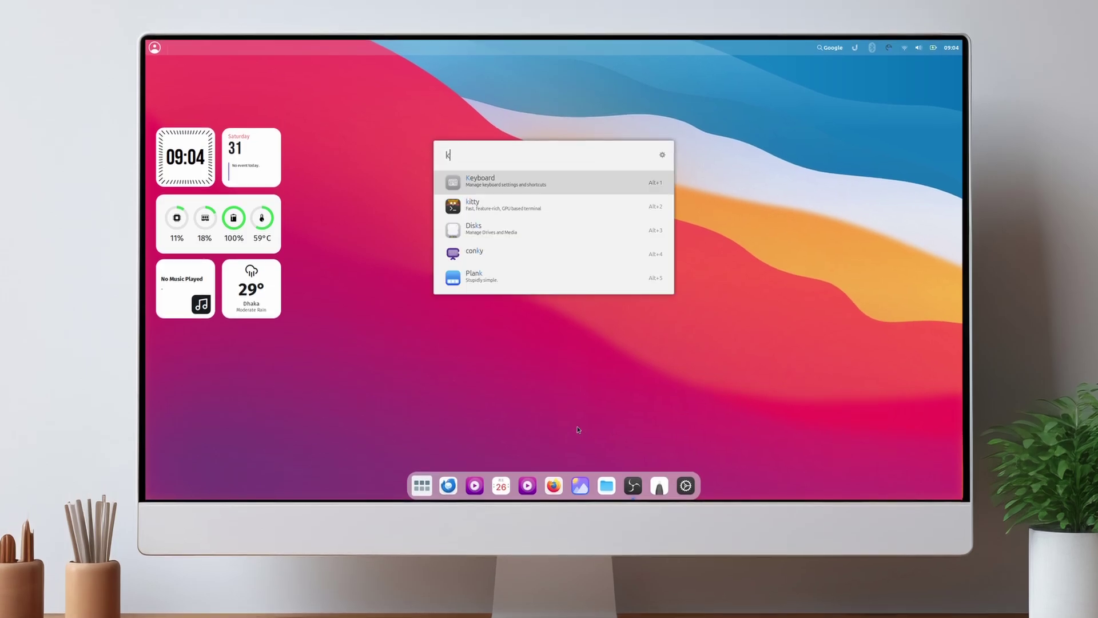
pyautogui.write('itty')
pyautogui.press('Return')
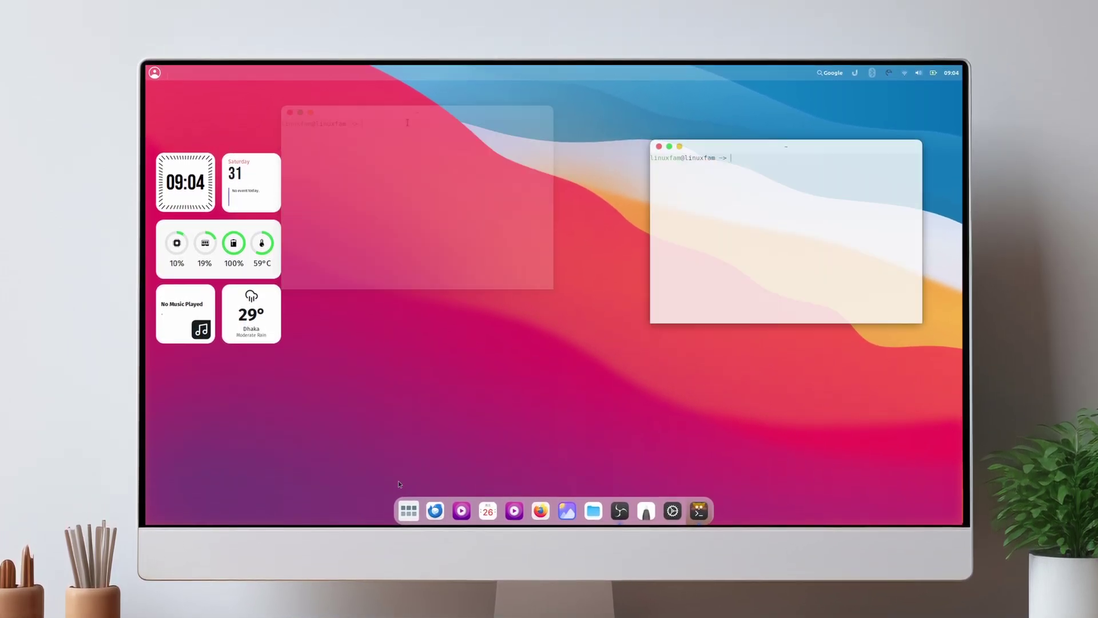
# - Browse the full-screen app grid, launch kitty from filtered results, and reposition its window
pyautogui.press('super')
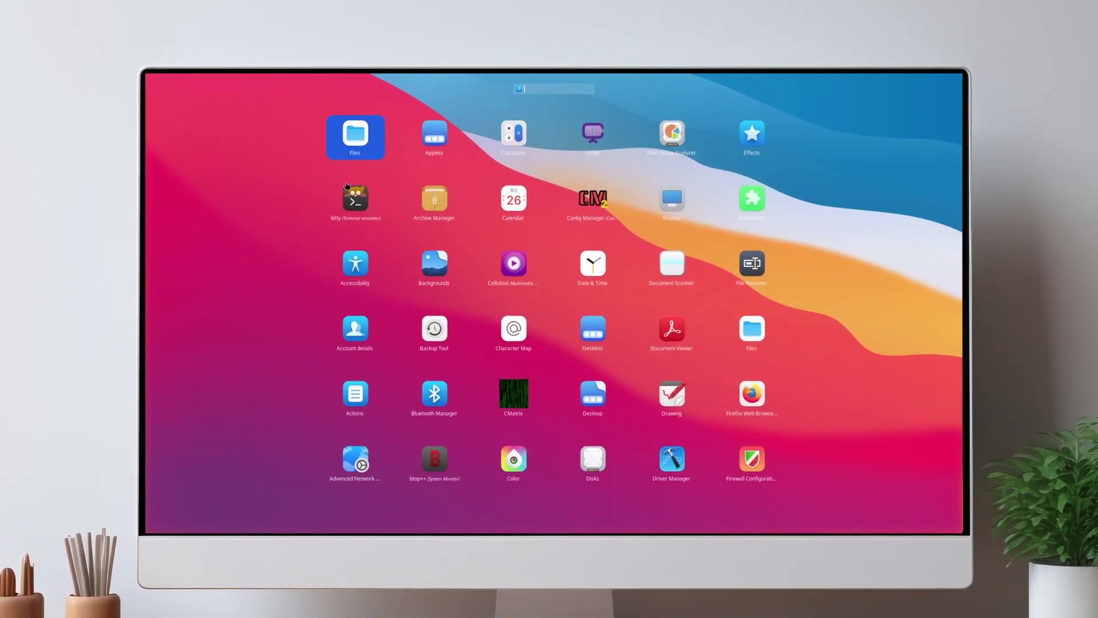
pyautogui.press('Right')
pyautogui.press('Right')
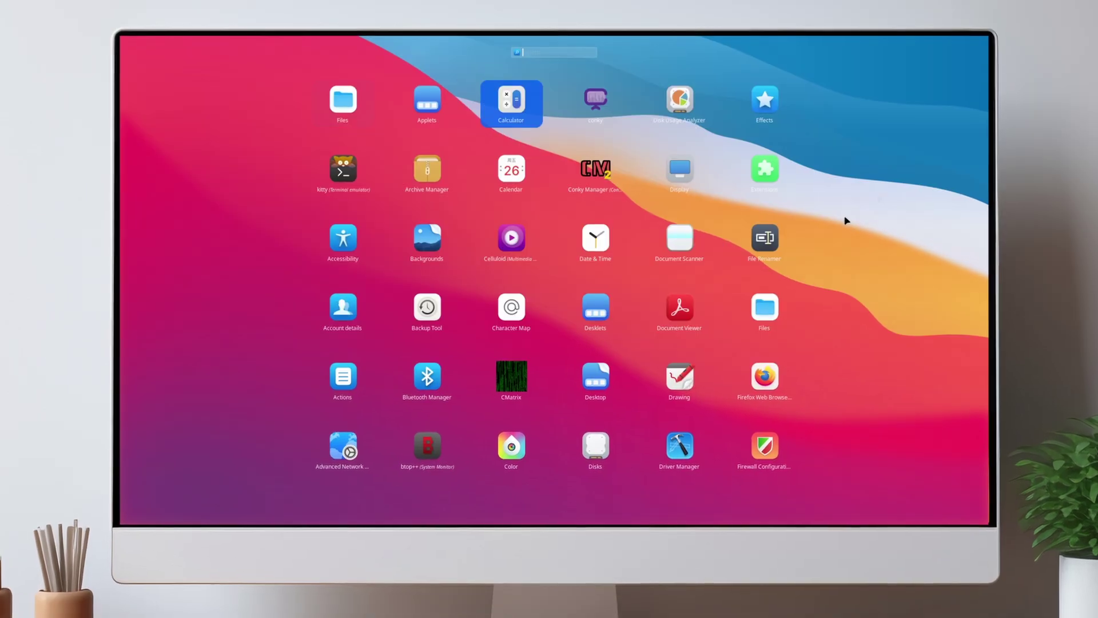
pyautogui.press('Down')
pyautogui.press('Down')
pyautogui.press('Down')
pyautogui.press('Down')
pyautogui.press('Down')
pyautogui.press('Right')
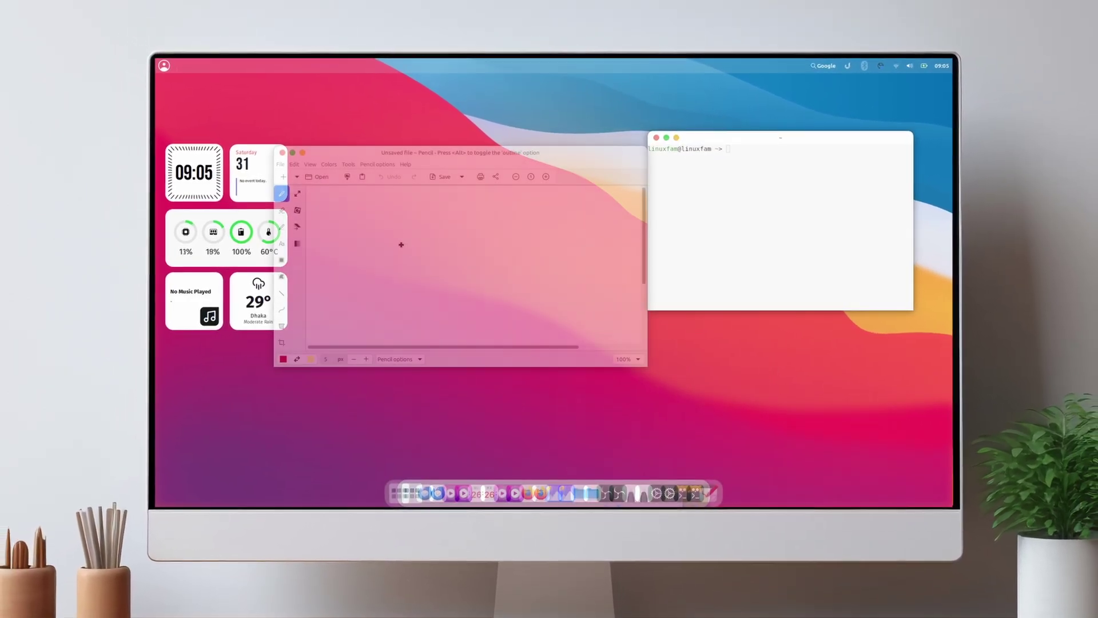
pyautogui.moveTo(391, 238)
pyautogui.mouseDown()
pyautogui.moveTo(424, 299)
pyautogui.moveTo(508, 263)
pyautogui.moveTo(561, 286)
pyautogui.mouseUp()
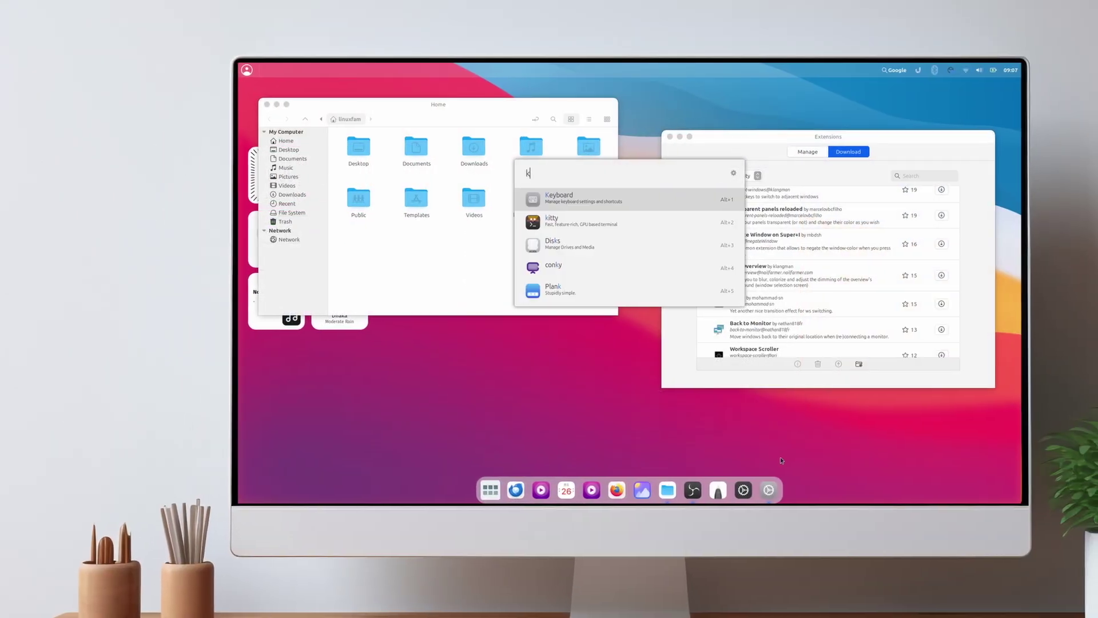
pyautogui.write('it')
pyautogui.press('Return')
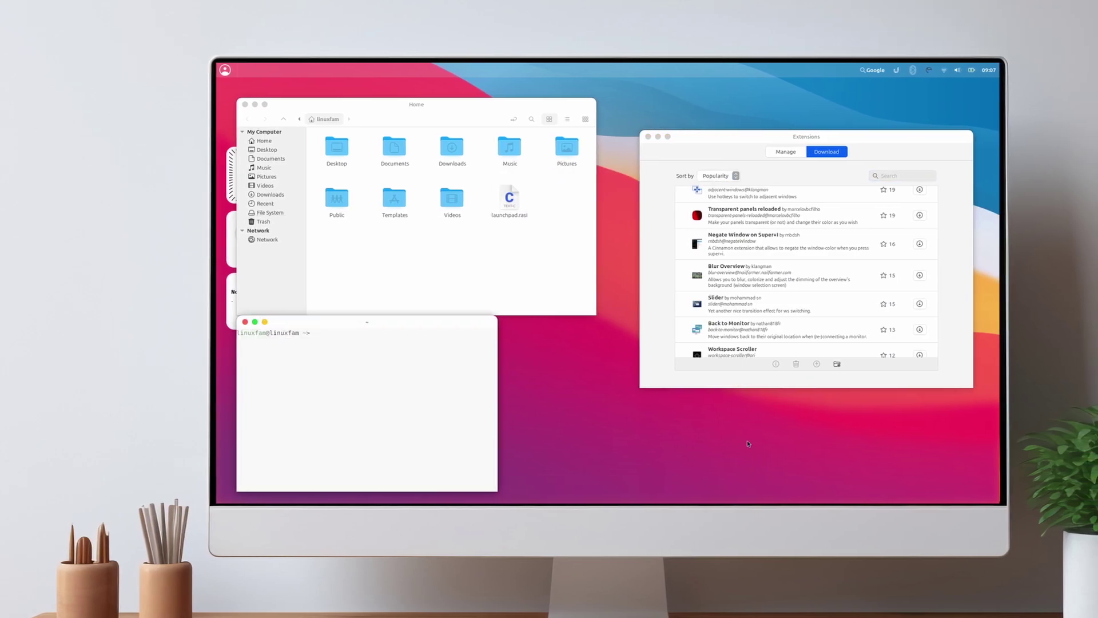
pyautogui.moveTo(366, 321); pyautogui.dragTo(594, 246)
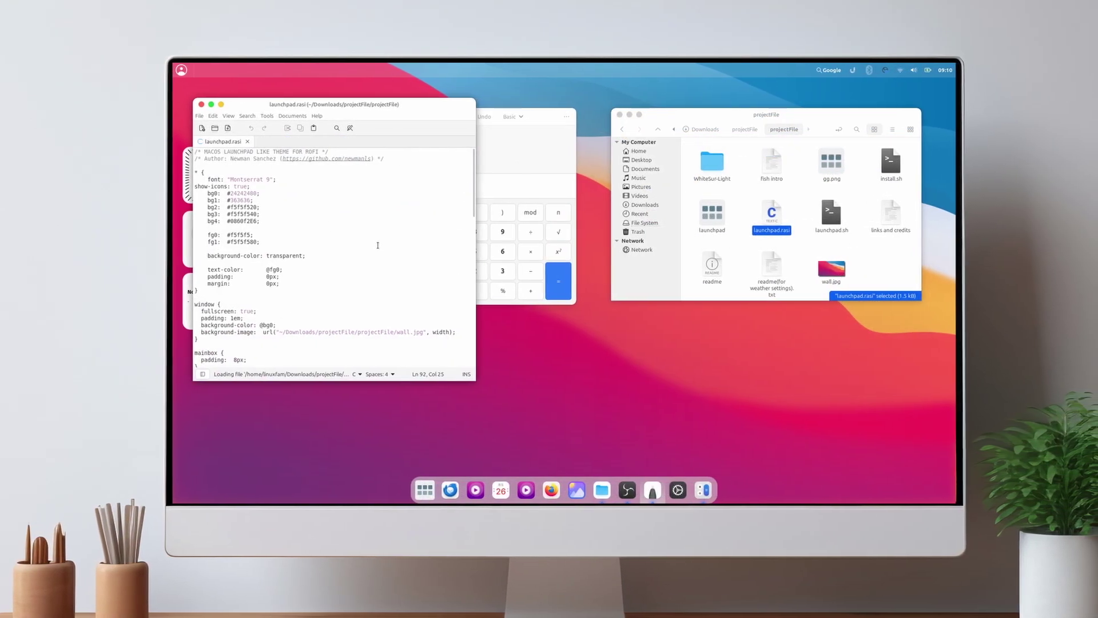
pyautogui.scroll(-3, 378, 245)
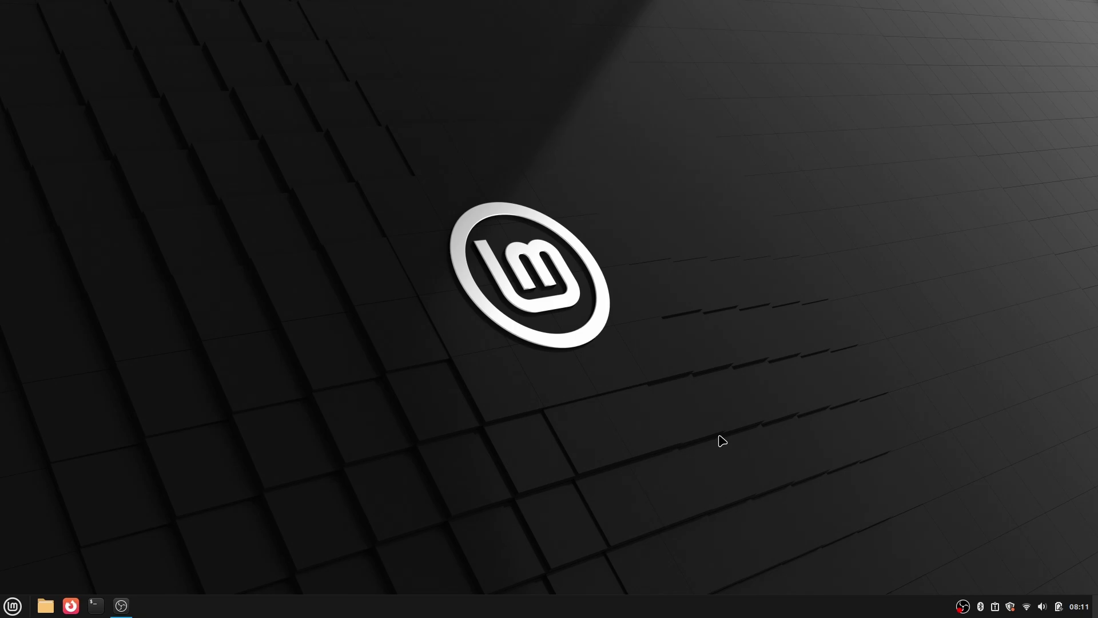
# - Open the Downloads folder in Nemo from the taskbar's Files launcher
pyautogui.click(46, 605)
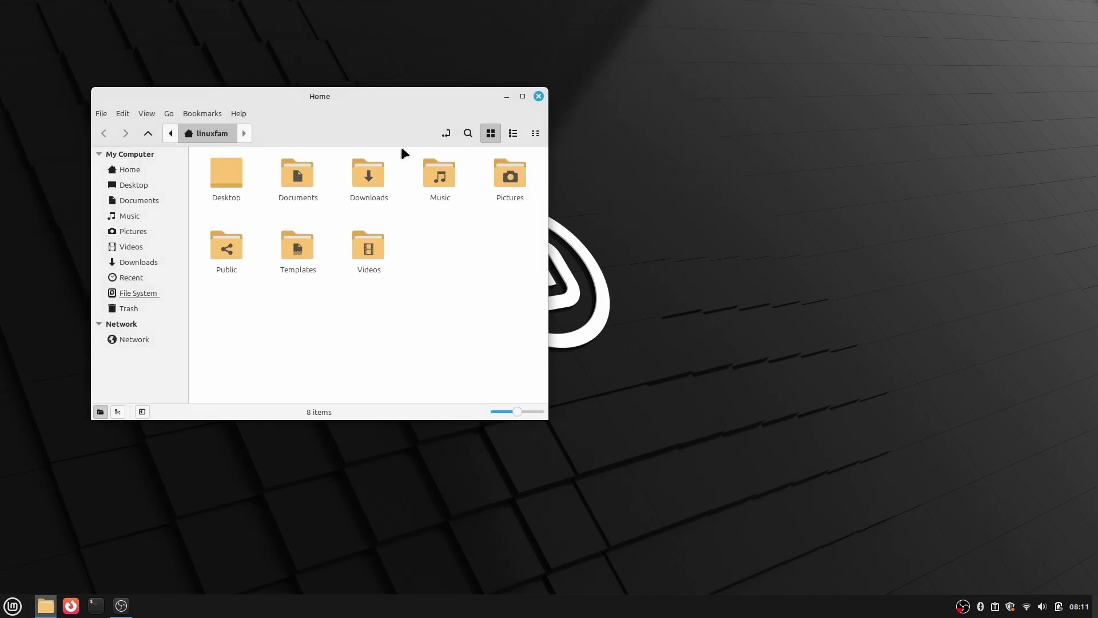
pyautogui.moveTo(403, 95); pyautogui.dragTo(614, 149)
pyautogui.doubleClick(539, 249)
pyautogui.moveTo(514, 289); pyautogui.dragTo(537, 252)
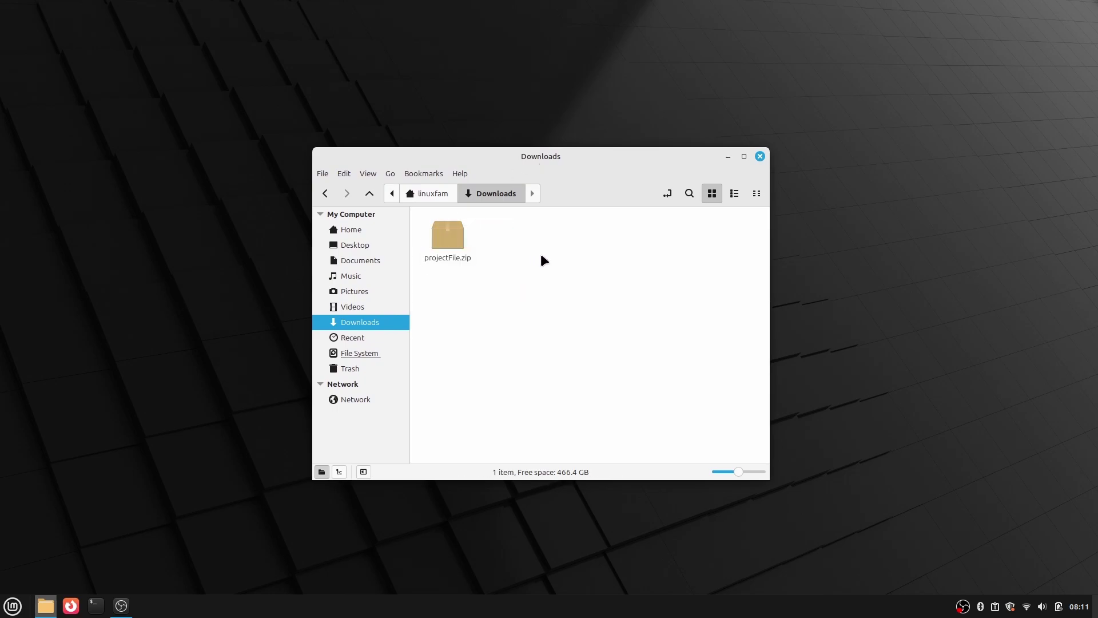
# - Extract projectFile.zip here in Downloads and delete the zip archive
pyautogui.rightClick(460, 245)
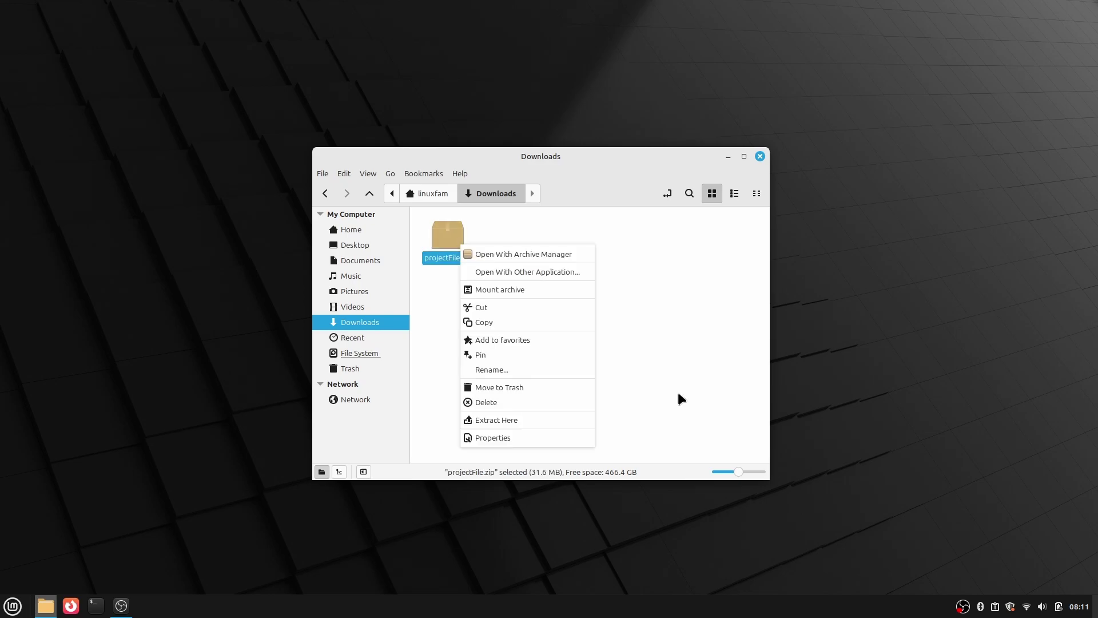
pyautogui.click(516, 420)
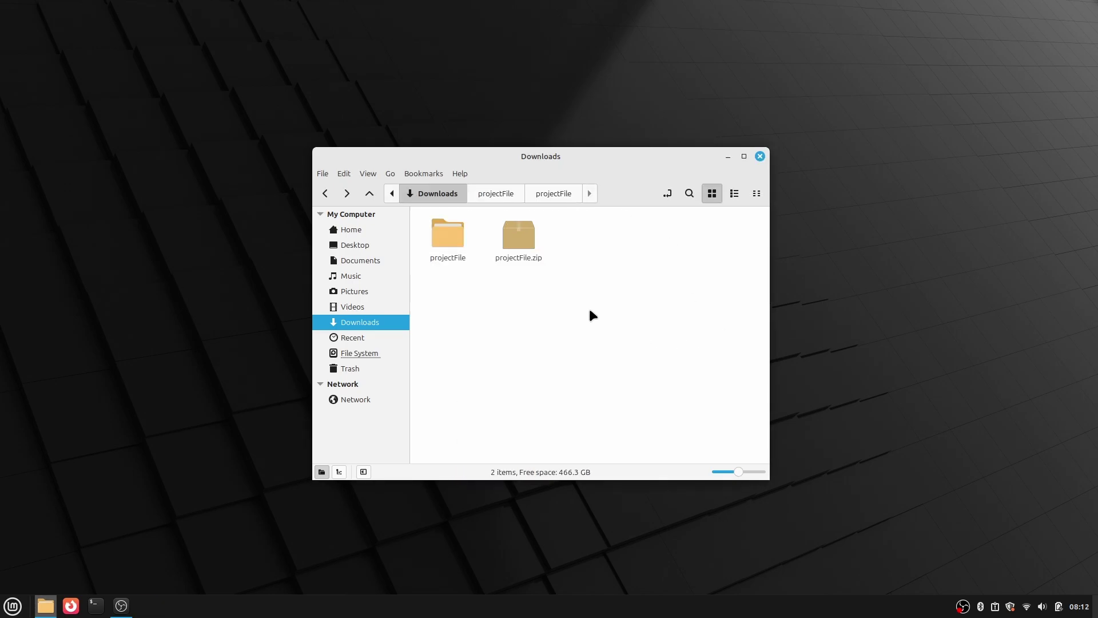
pyautogui.moveTo(535, 239); pyautogui.dragTo(535, 241)
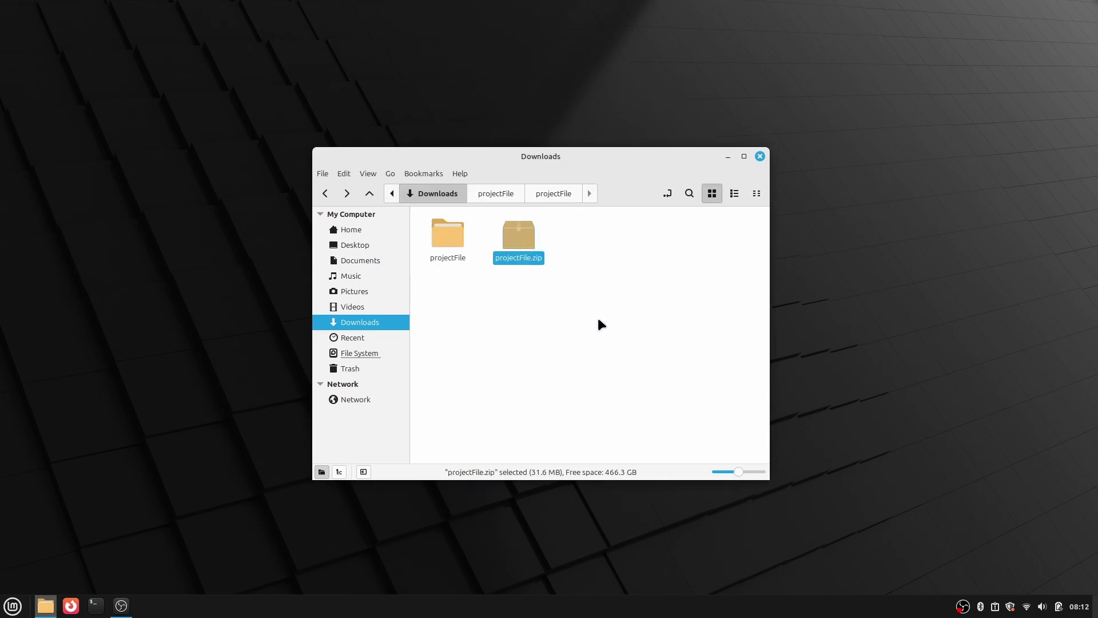
pyautogui.press('Delete')
# - In the inner projectFile folder, allow install.sh to execute as a program and show its Open With options
pyautogui.doubleClick(459, 238)
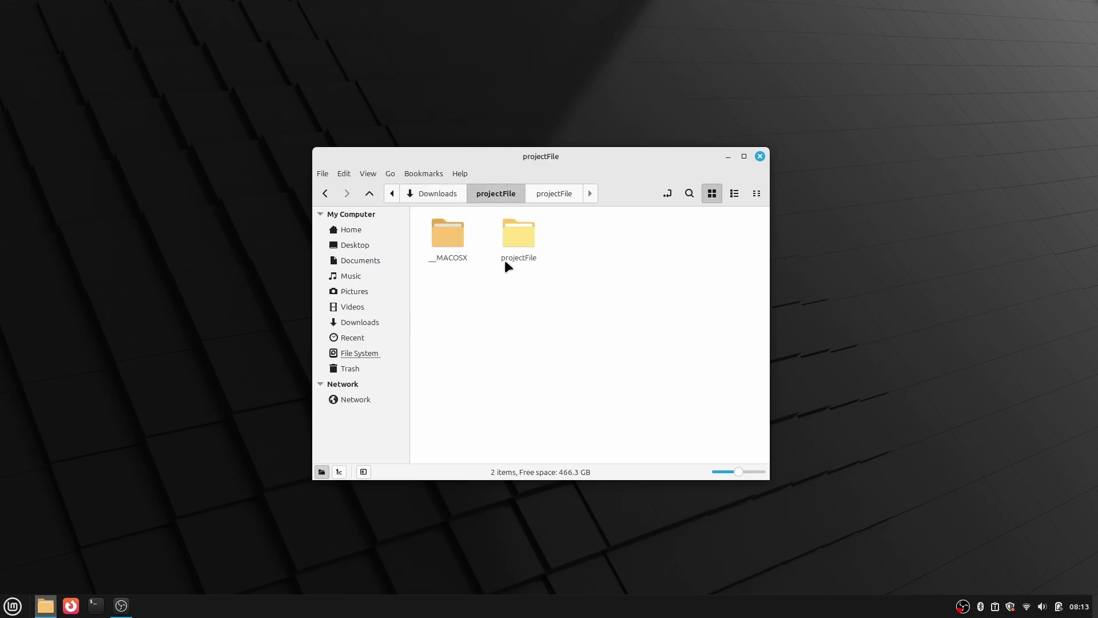
pyautogui.doubleClick(516, 237)
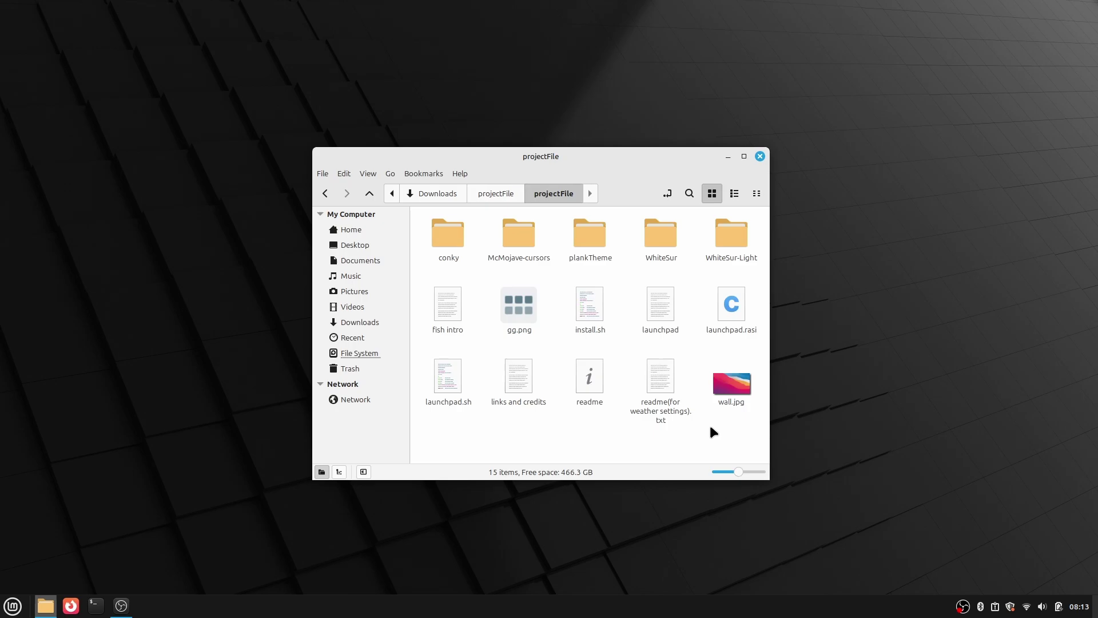
pyautogui.rightClick(585, 296)
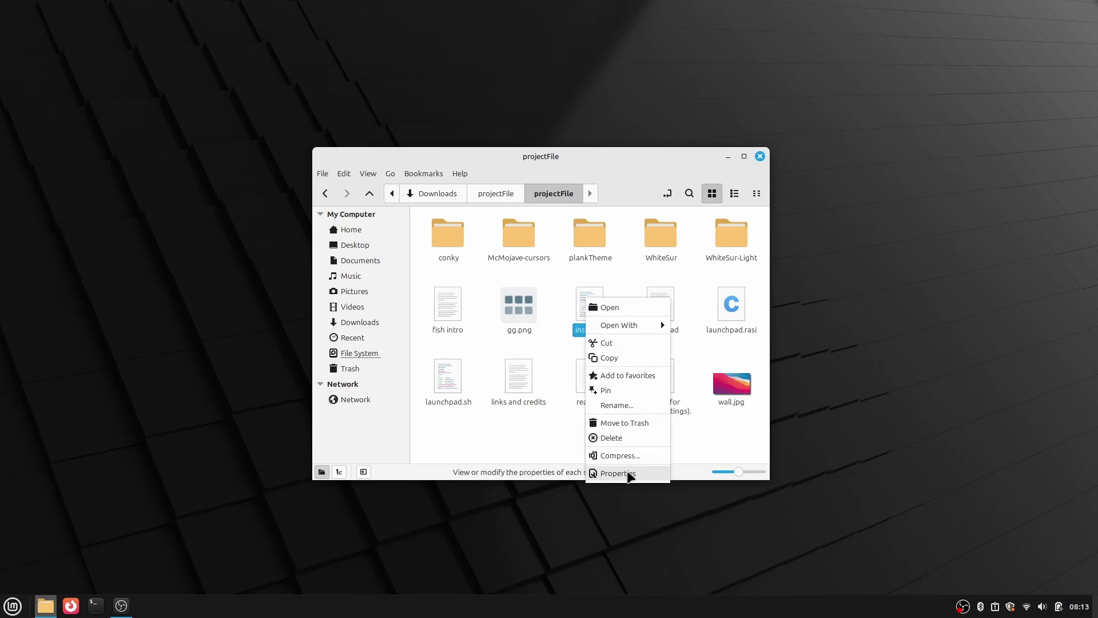
pyautogui.click(626, 472)
pyautogui.click(516, 165)
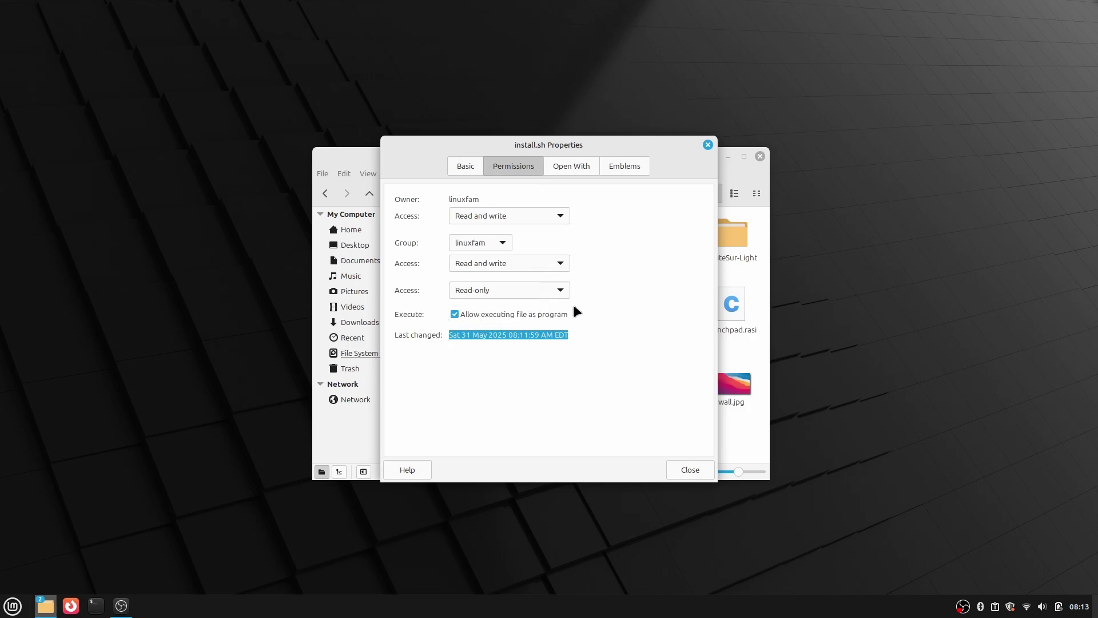
pyautogui.press('Escape')
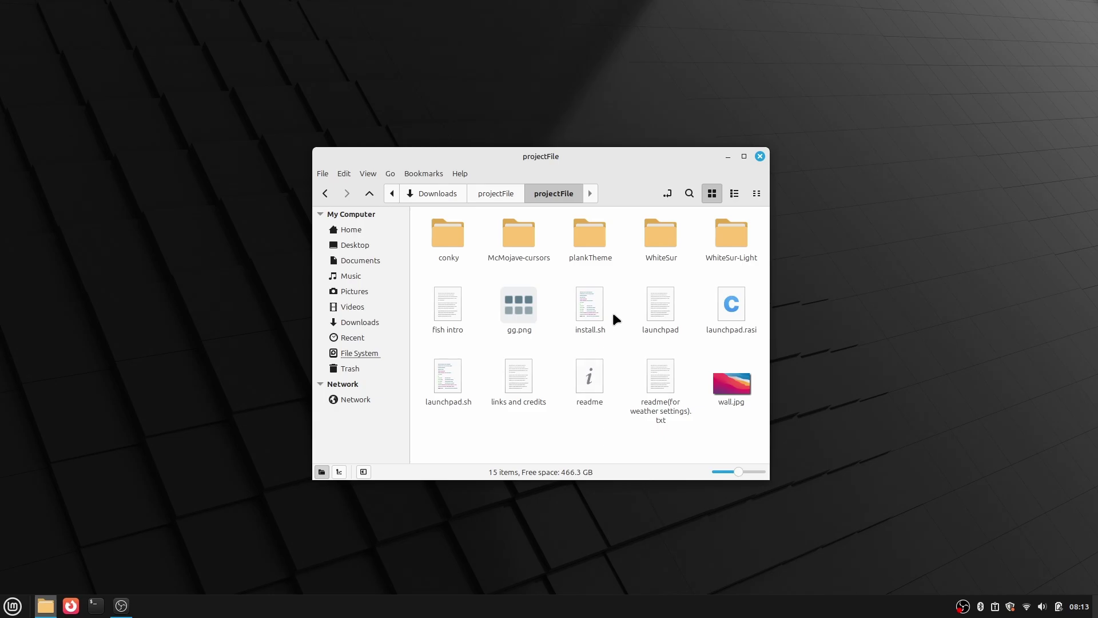
pyautogui.rightClick(596, 304)
# - Open install.sh in Text Editor and centre the editor window
pyautogui.moveTo(675, 330)
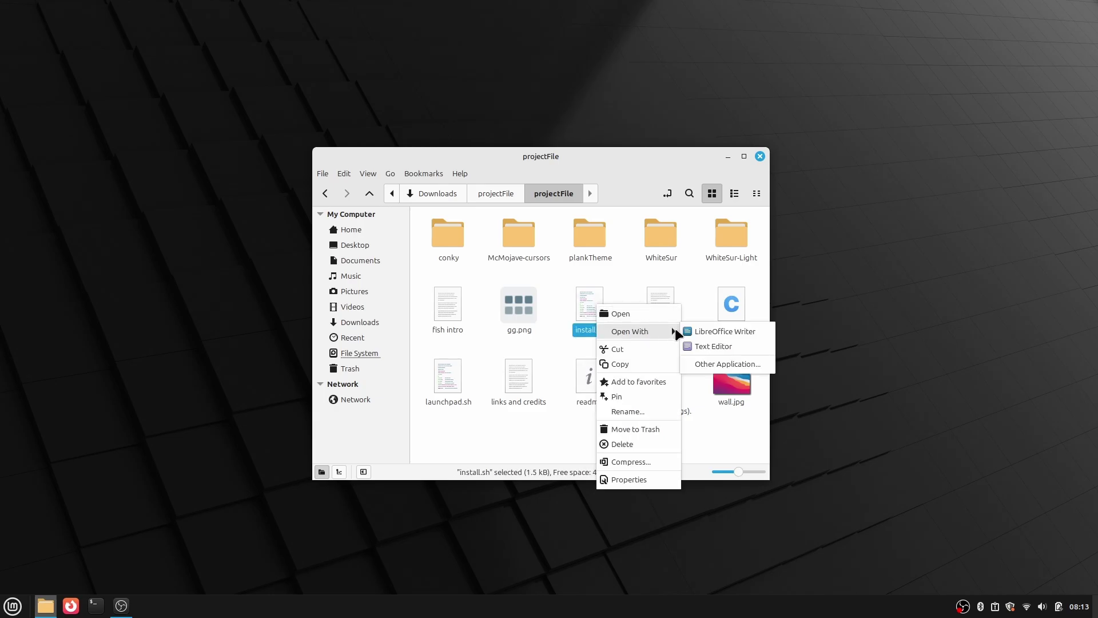
pyautogui.click(702, 347)
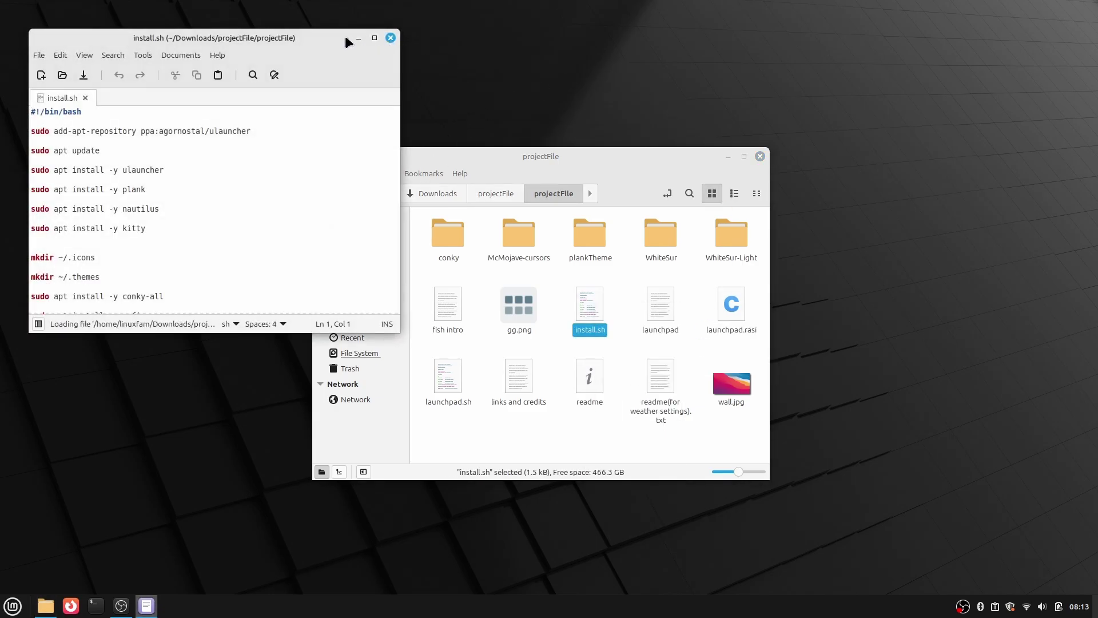
pyautogui.moveTo(345, 35); pyautogui.dragTo(676, 157)
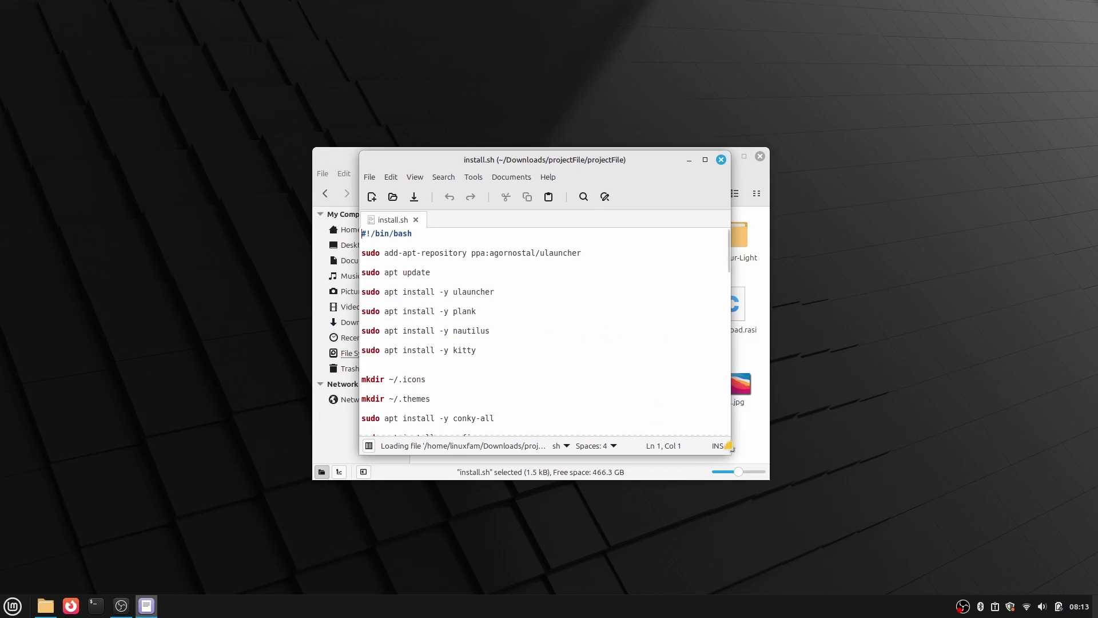
# - Read the script down to the chsh -s /usr/bin/fish line, then close Xed
pyautogui.moveTo(728, 446); pyautogui.dragTo(755, 547)
pyautogui.scroll(-8, 638, 353)
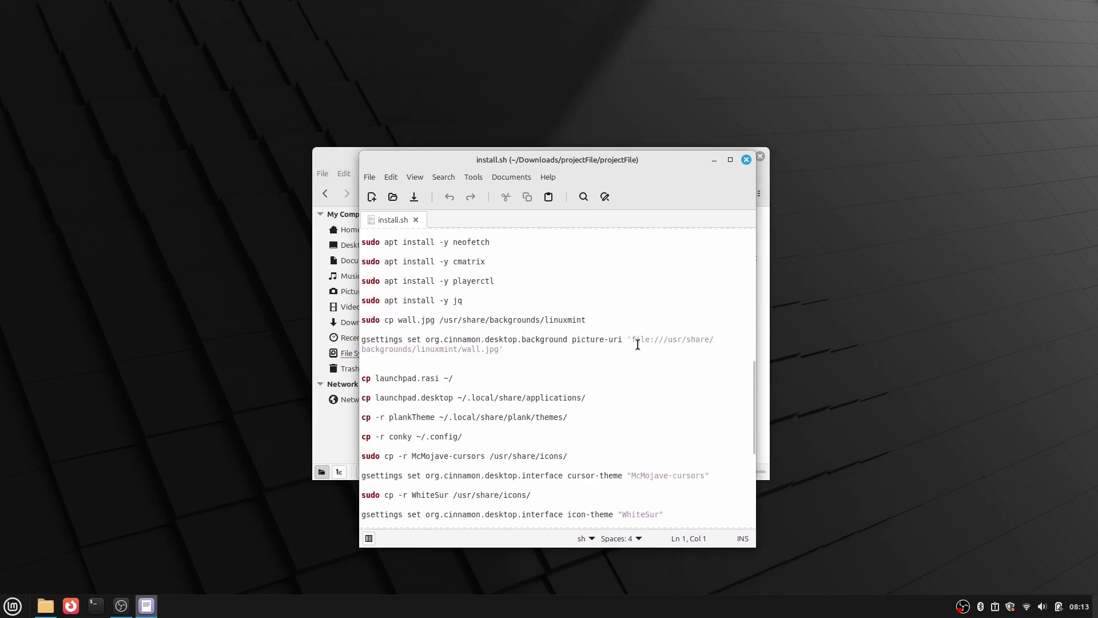
pyautogui.scroll(-5, 638, 344)
pyautogui.scroll(7, 633, 344)
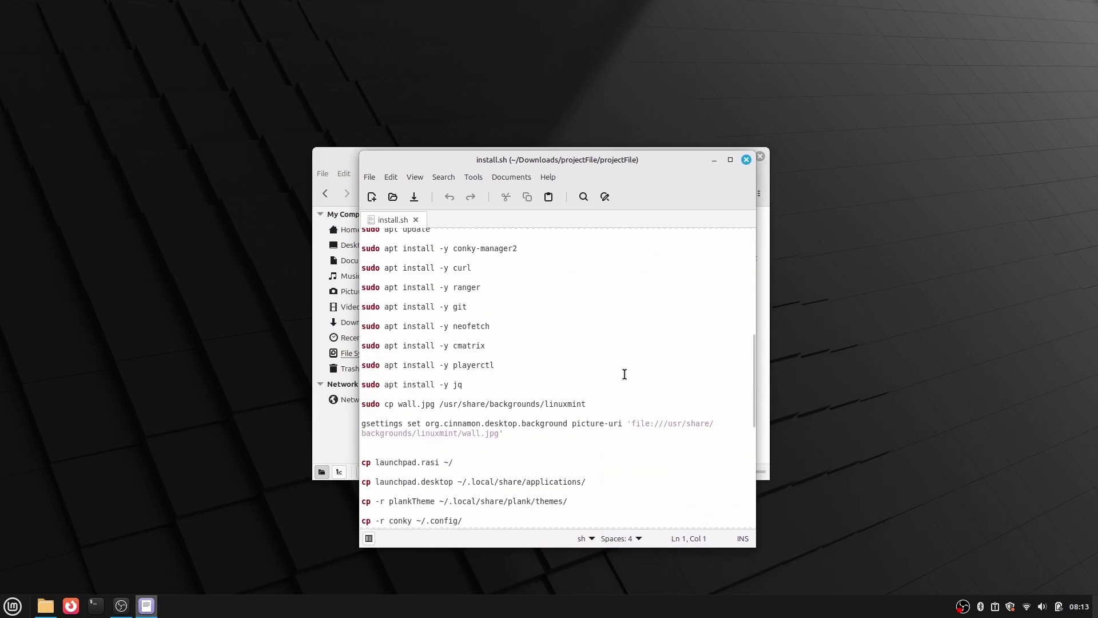
pyautogui.scroll(6, 606, 371)
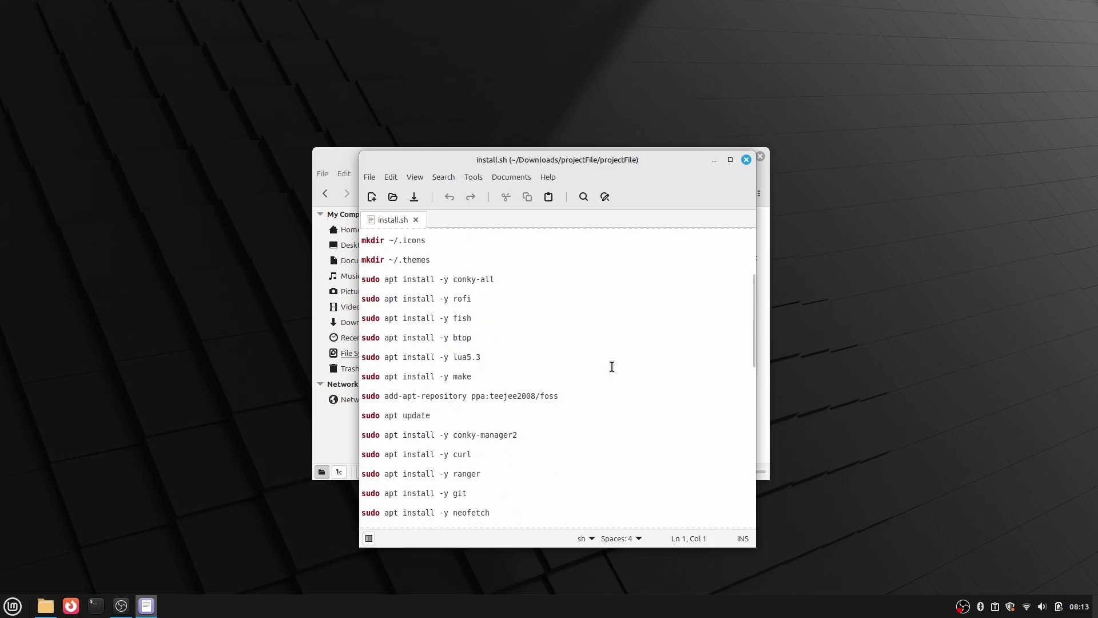
pyautogui.scroll(-9, 596, 357)
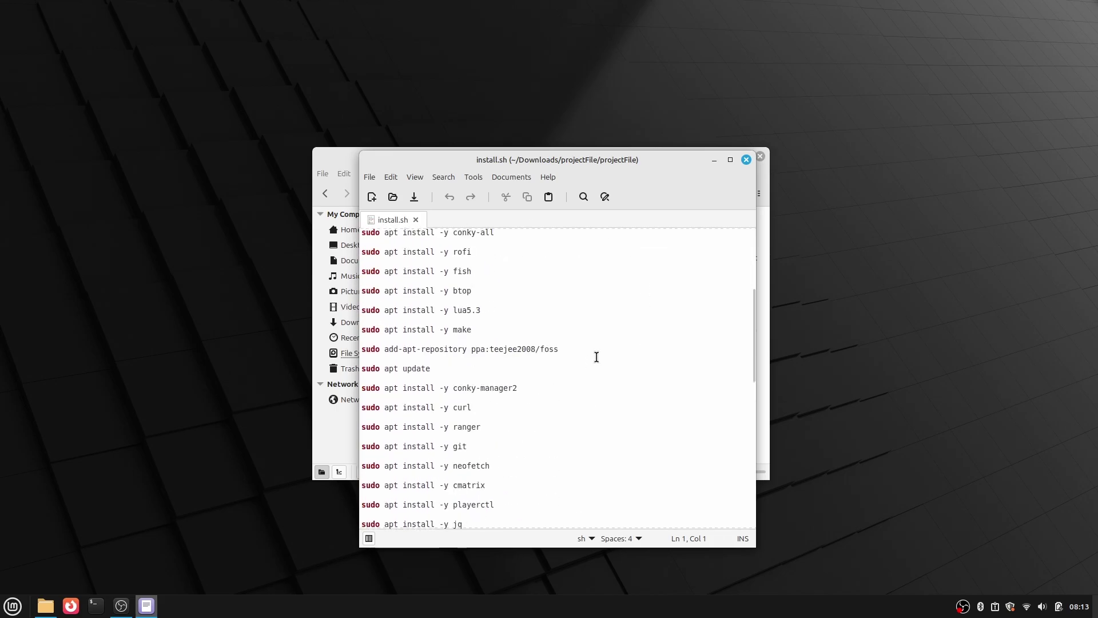
pyautogui.scroll(5, 589, 372)
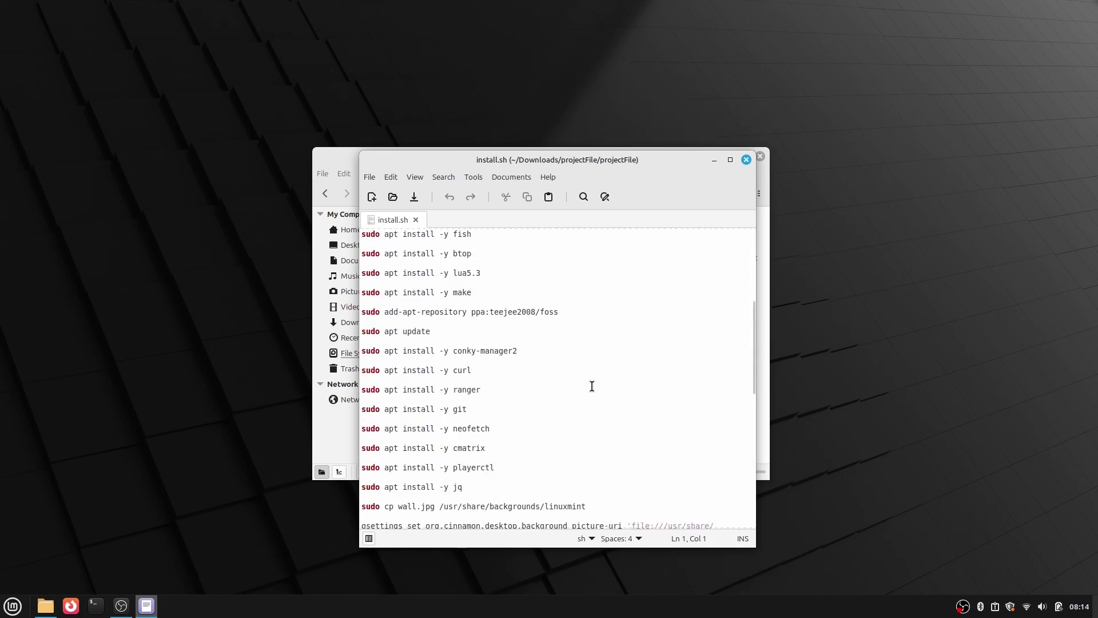
pyautogui.scroll(-6, 648, 362)
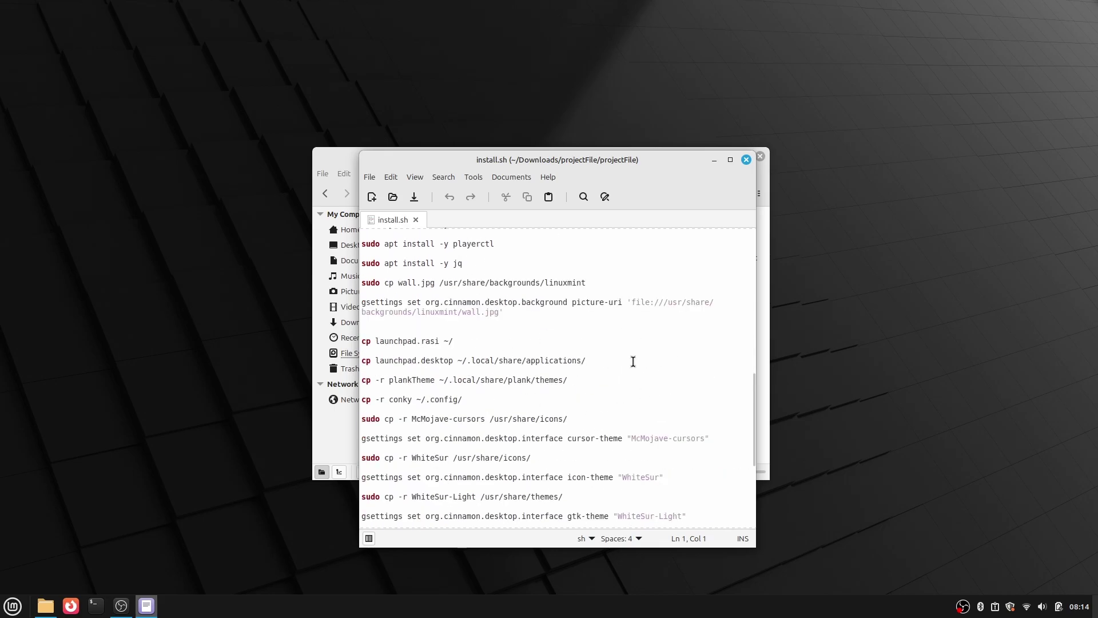
pyautogui.scroll(-2, 632, 363)
pyautogui.scroll(-2, 544, 393)
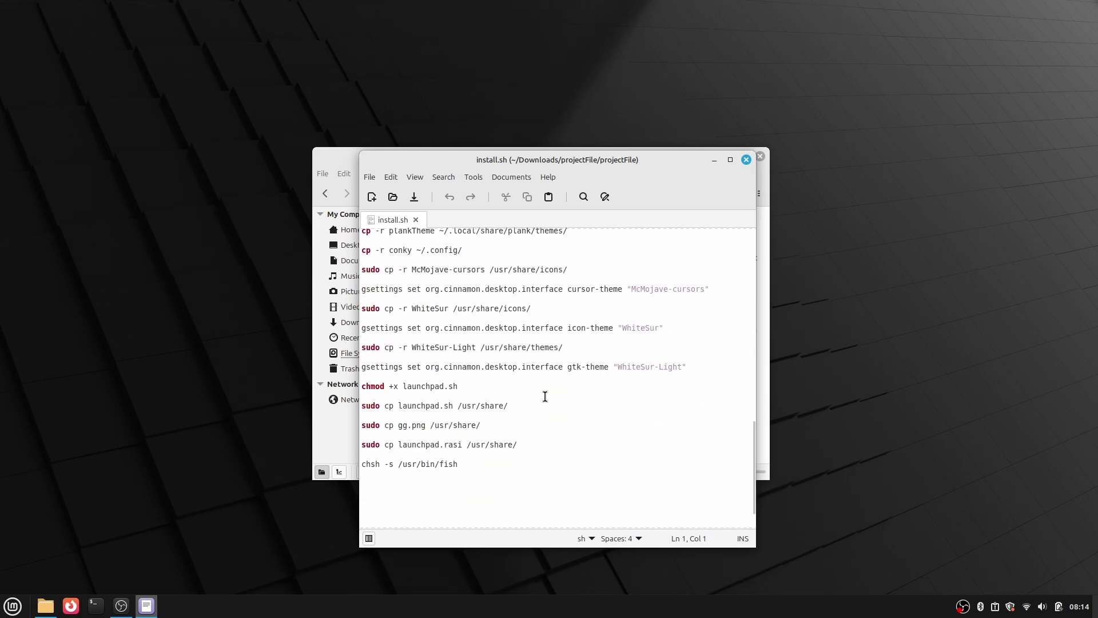
pyautogui.scroll(4, 455, 312)
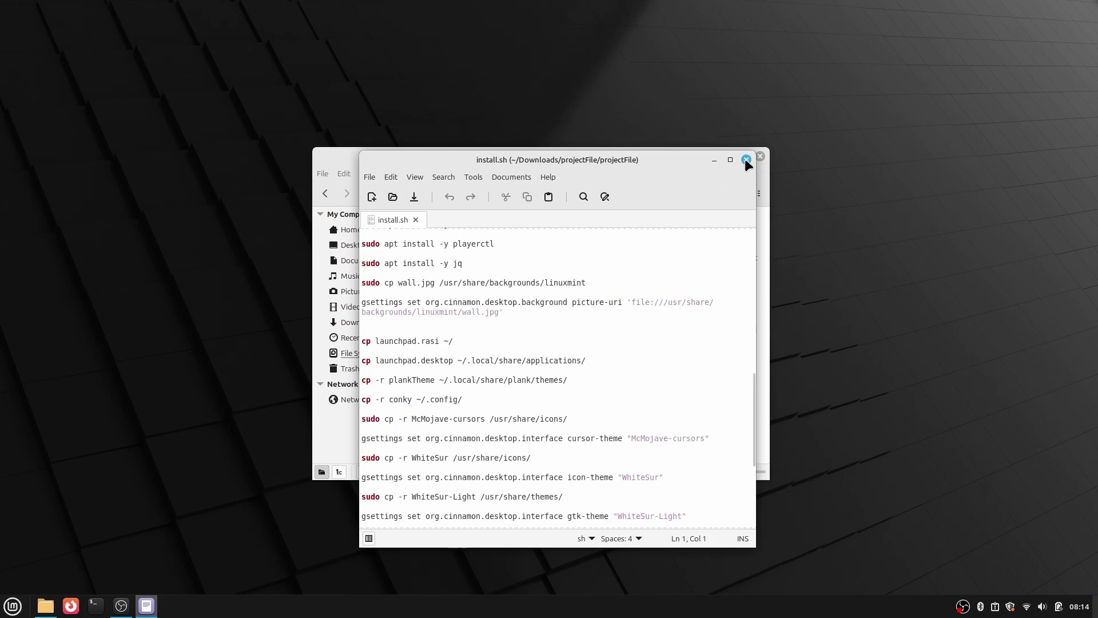
pyautogui.scroll(1, 626, 372)
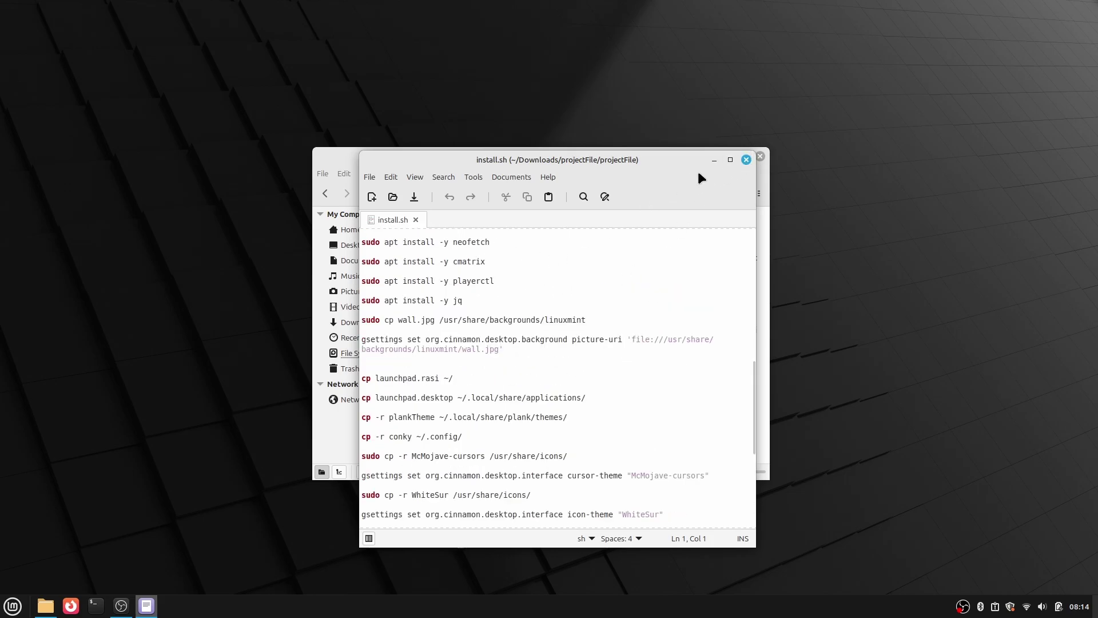
pyautogui.click(745, 161)
# - Open a terminal in projectFile and run ./install.sh, entering the sudo password
pyautogui.rightClick(528, 440)
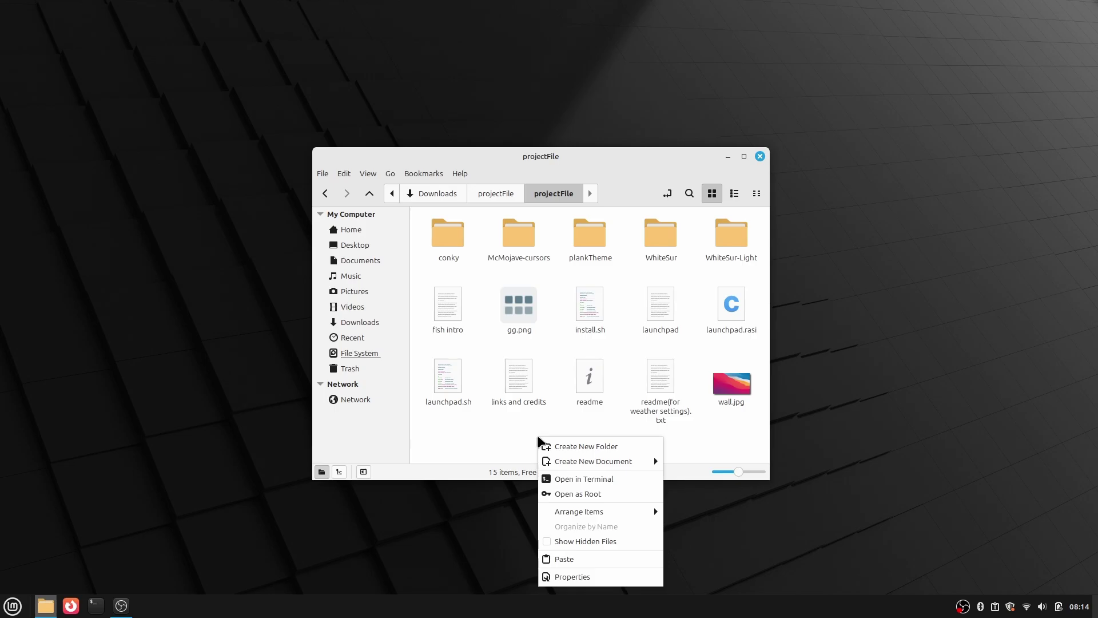
pyautogui.click(578, 478)
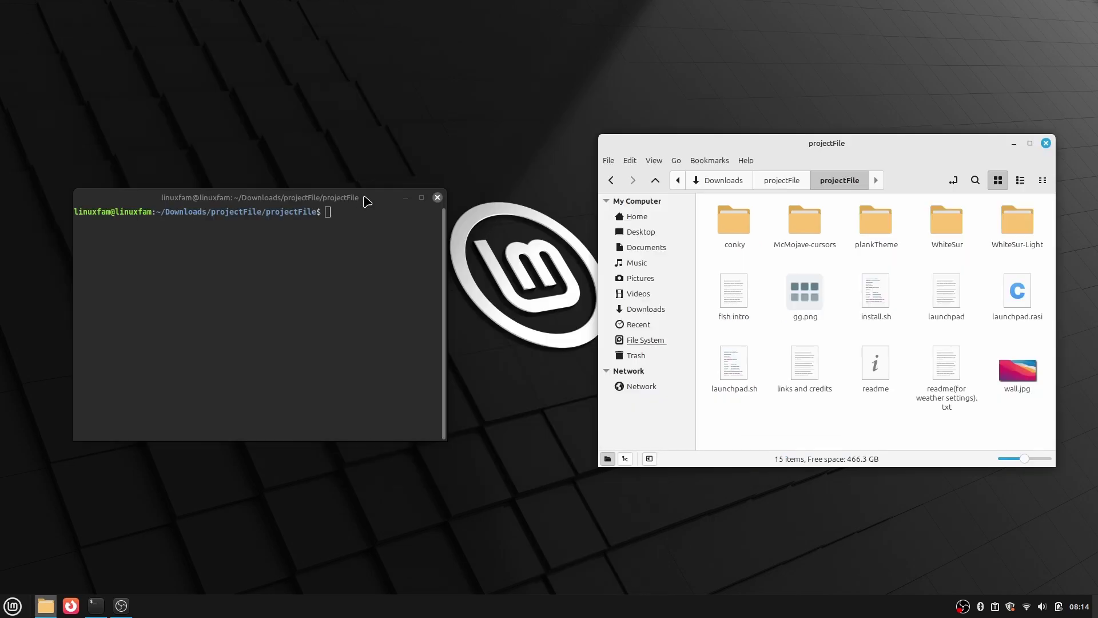
pyautogui.moveTo(368, 201); pyautogui.dragTo(477, 210)
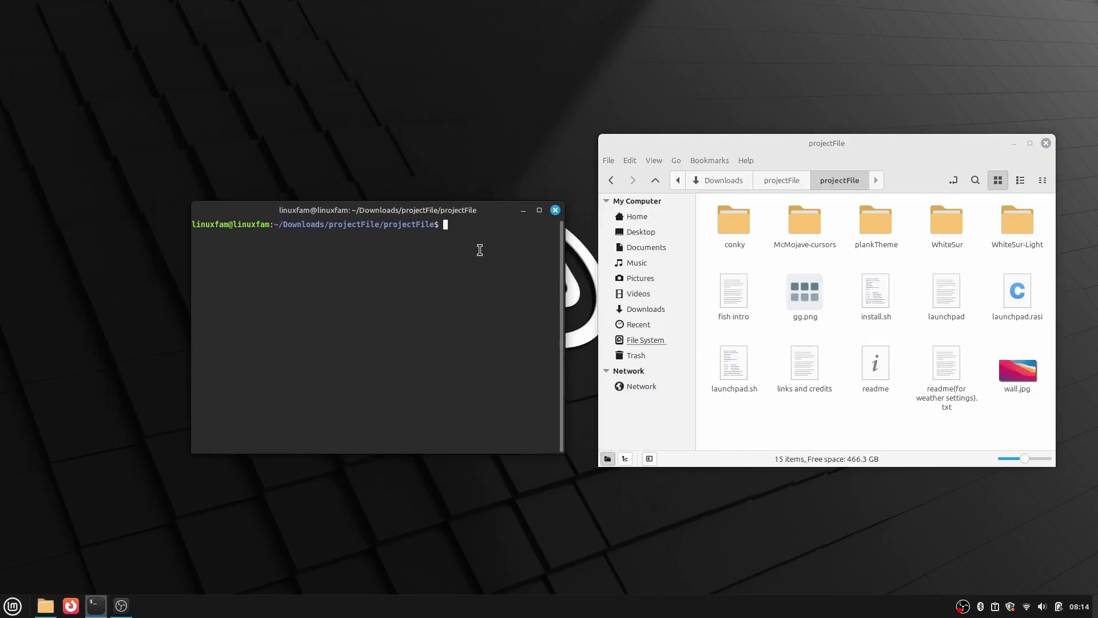
pyautogui.write('./install.sh')
pyautogui.press('Return')
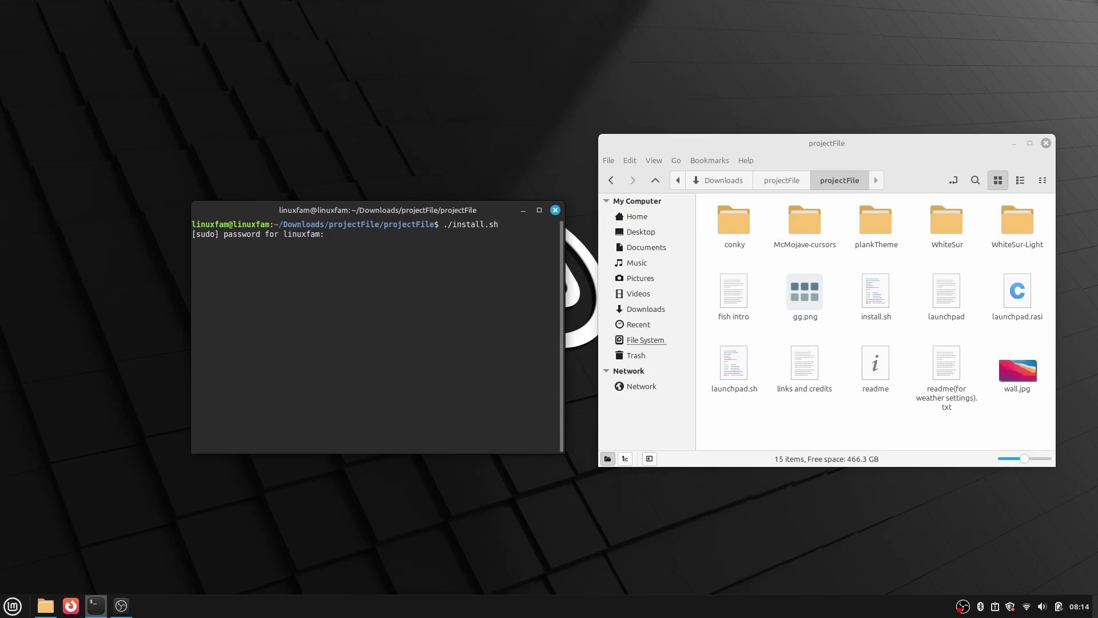
pyautogui.write('****')
pyautogui.press('Return')
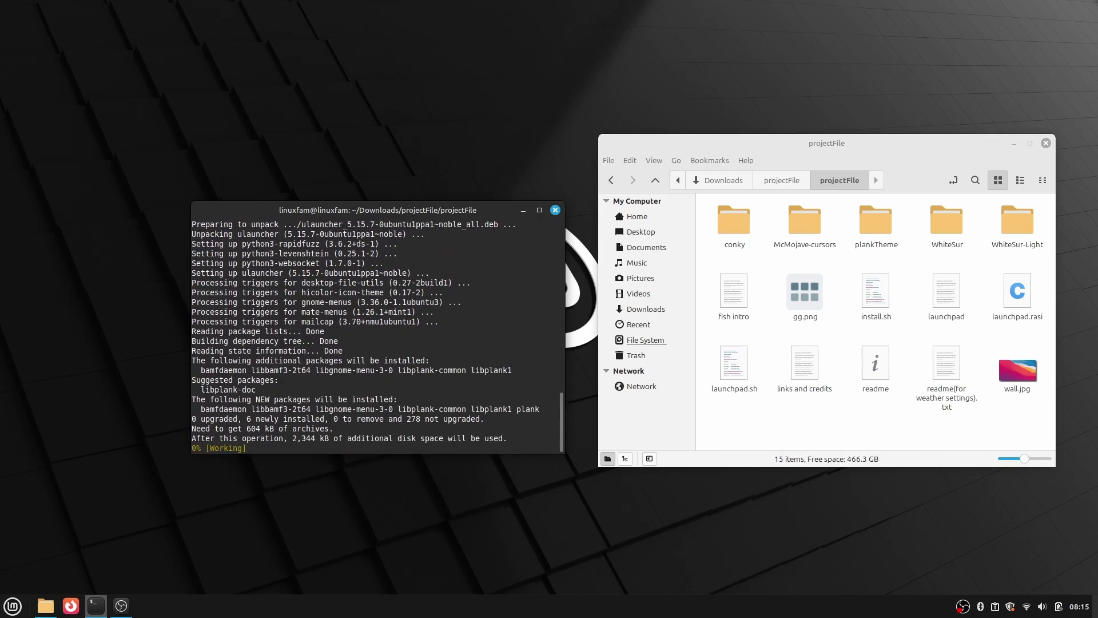
# - Glance at the links and credits notes, then answer the script's final password prompt
pyautogui.doubleClick(805, 363)
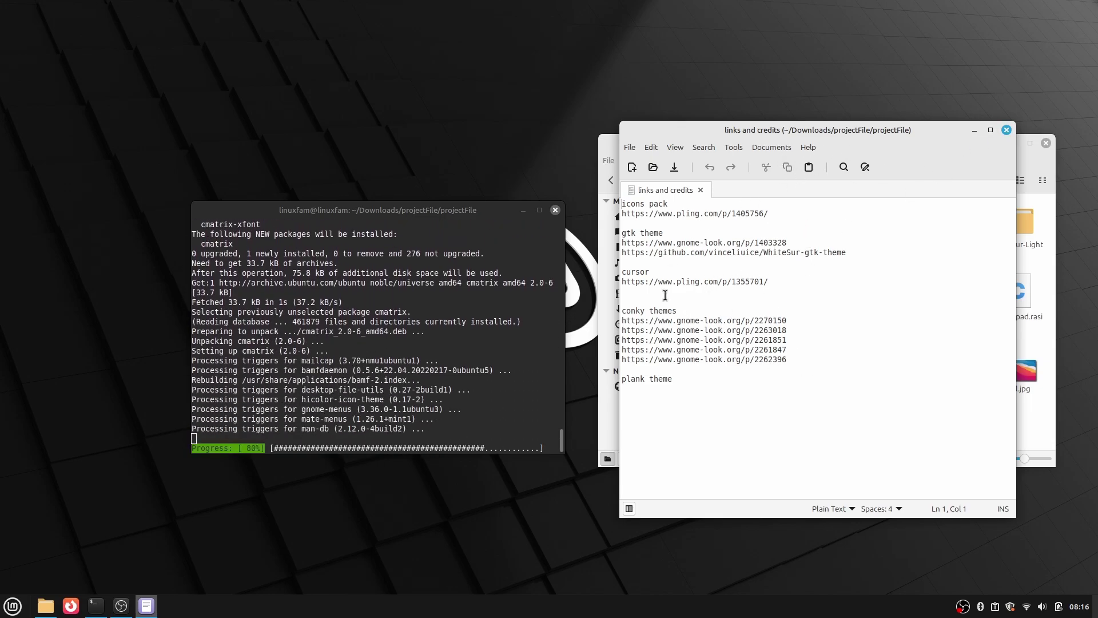
pyautogui.click(1006, 129)
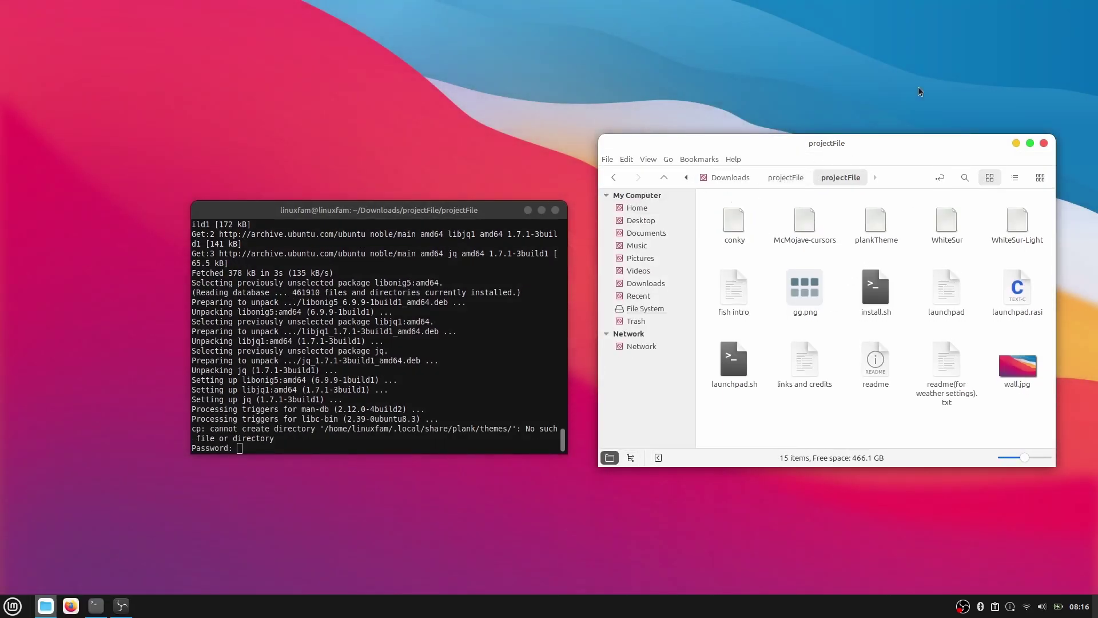
pyautogui.hotkey('alt', 'Tab')
pyautogui.press('Return')
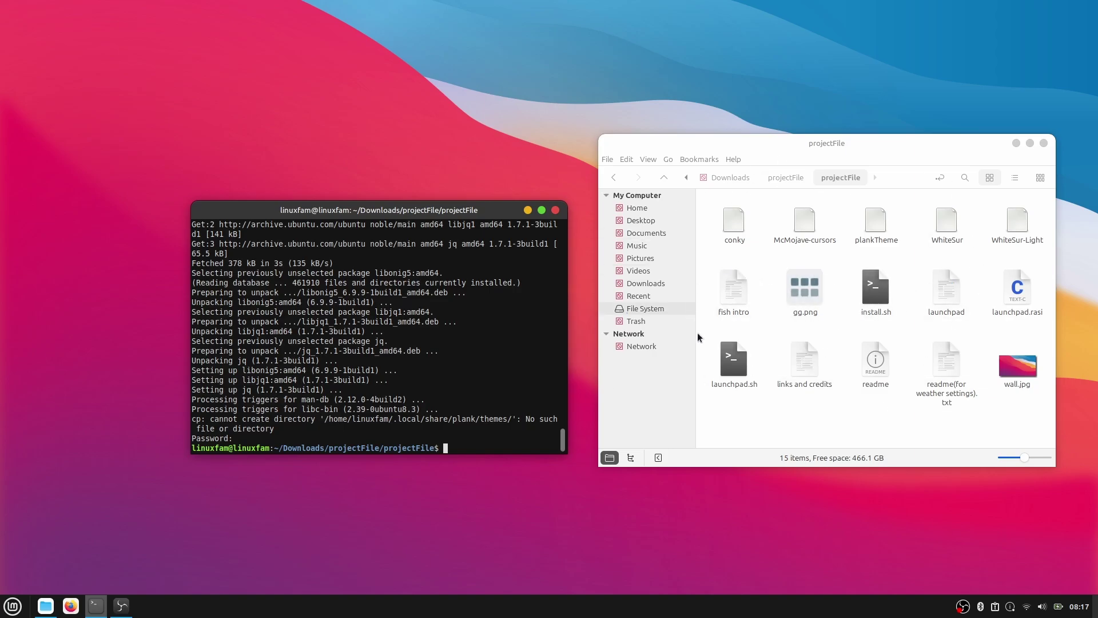
# - Close the old projectFile window and open a fresh Home window beside the terminal
pyautogui.click(1044, 144)
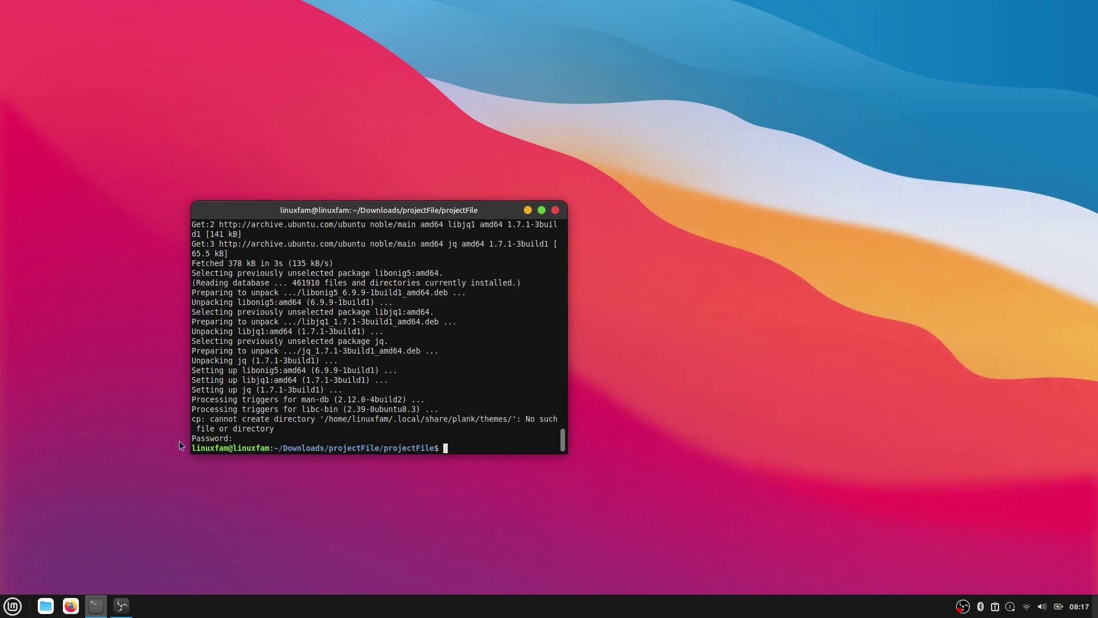
pyautogui.click(47, 607)
pyautogui.moveTo(766, 215); pyautogui.dragTo(801, 171)
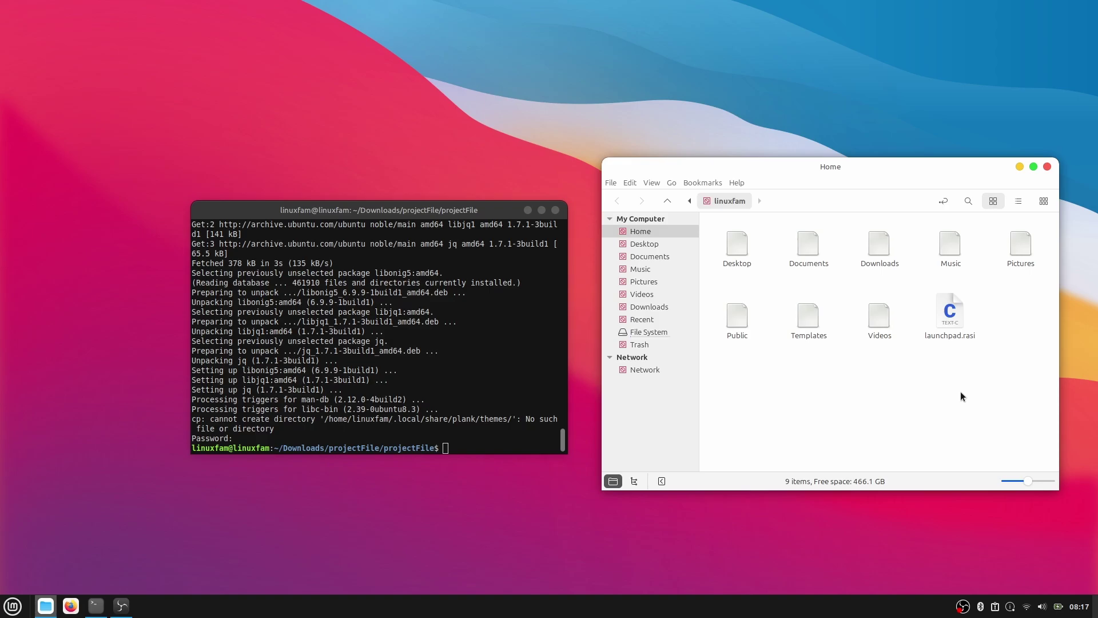
# - Open links and credits from Downloads > projectFile > projectFile and select the pling.com URL
pyautogui.doubleClick(883, 247)
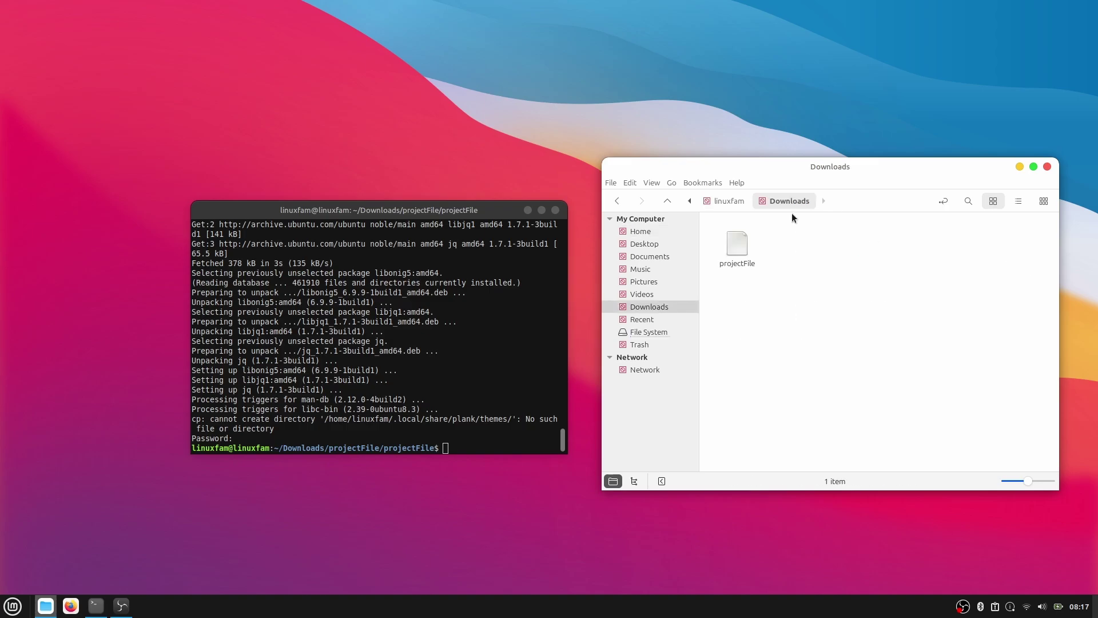
pyautogui.doubleClick(735, 245)
pyautogui.doubleClick(803, 258)
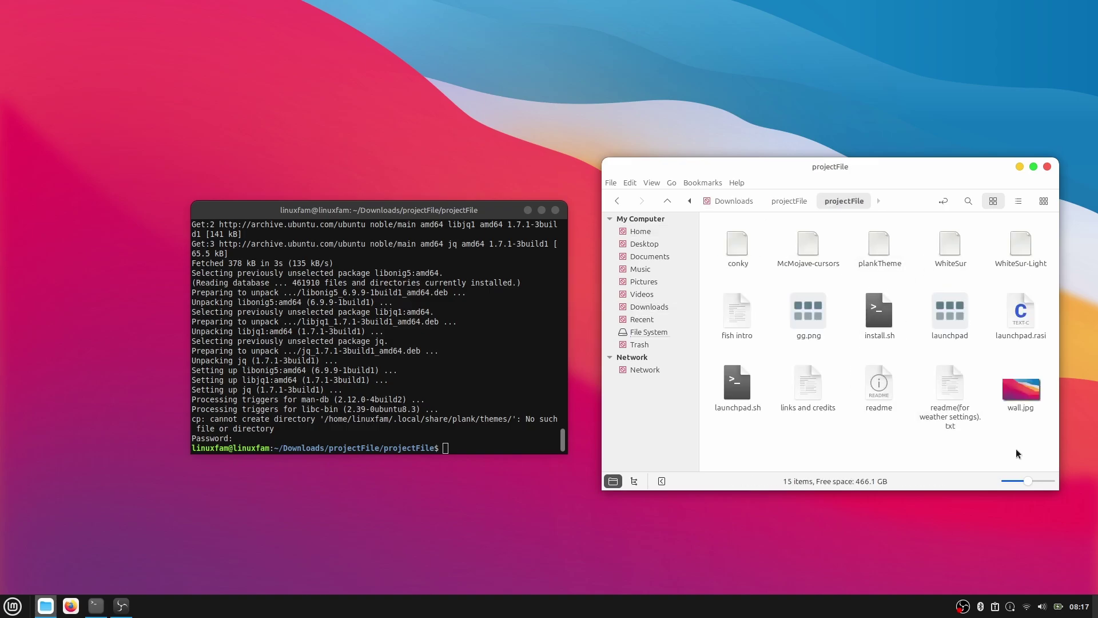
pyautogui.doubleClick(808, 391)
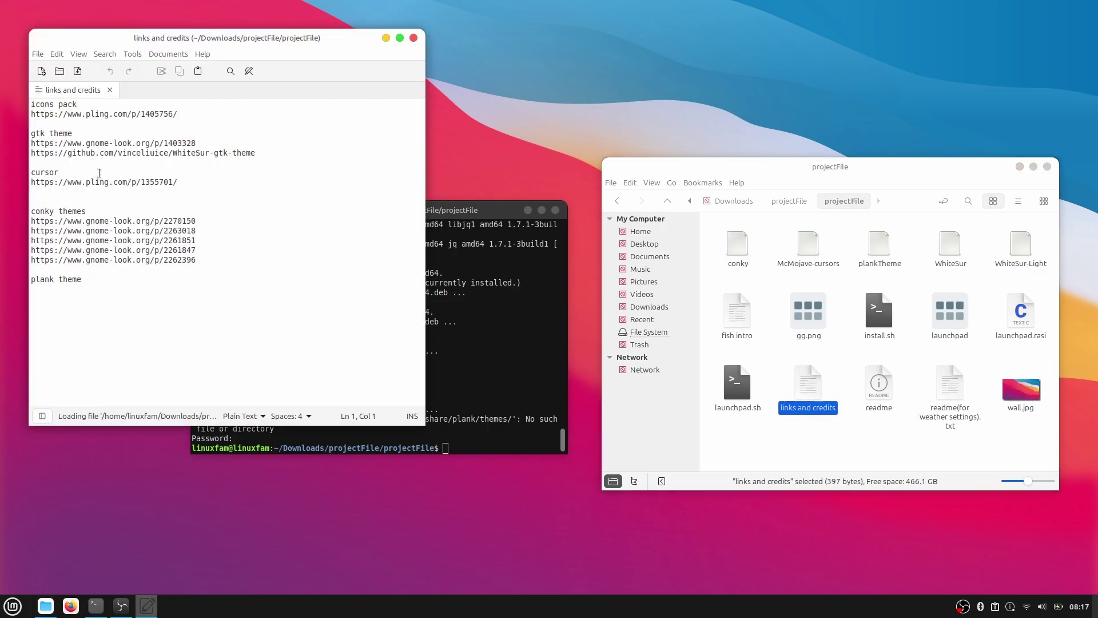
pyautogui.moveTo(178, 113); pyautogui.dragTo(60, 117)
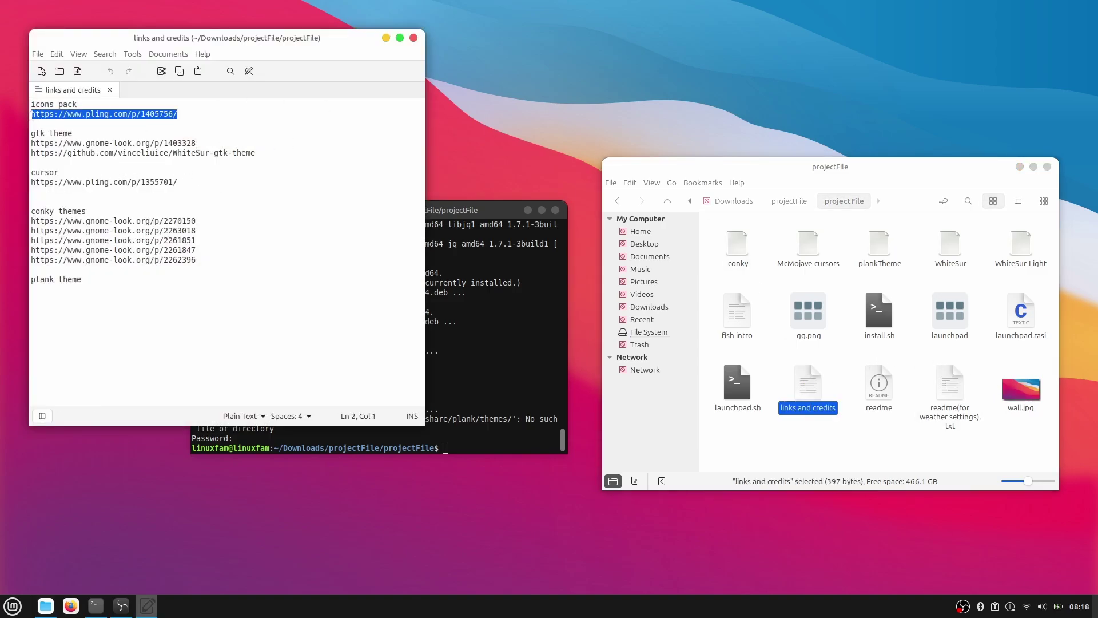
# - Paste the pling.com link into Firefox, download 01-WhiteSur.tar.xz, then close Firefox
pyautogui.click(71, 606)
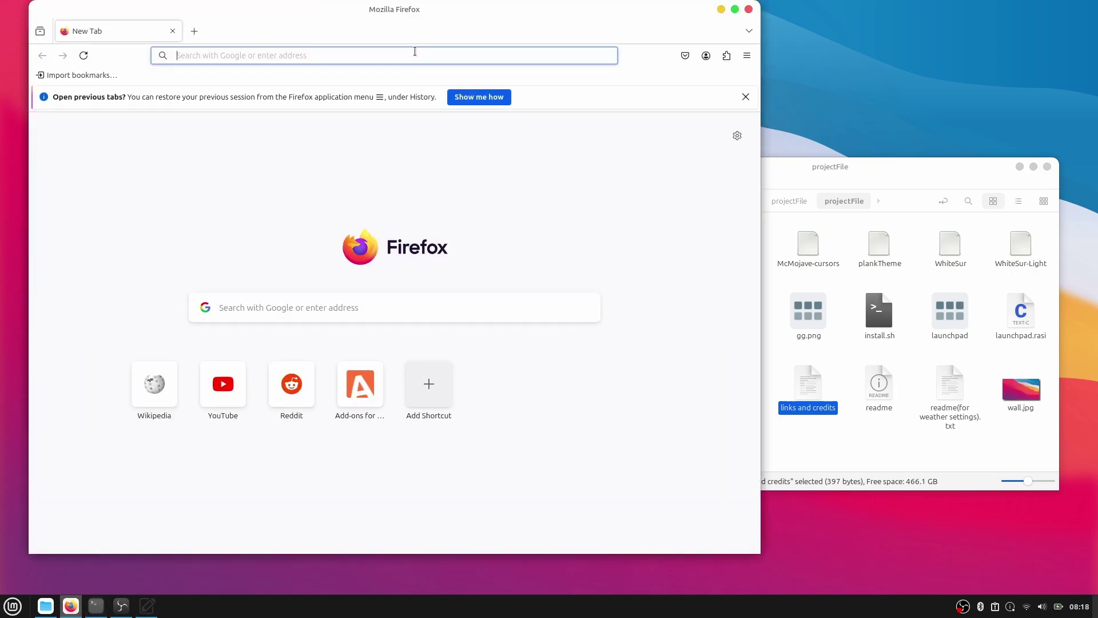
pyautogui.write('https://www.pling.com/p/1405756/')
pyautogui.press('Return')
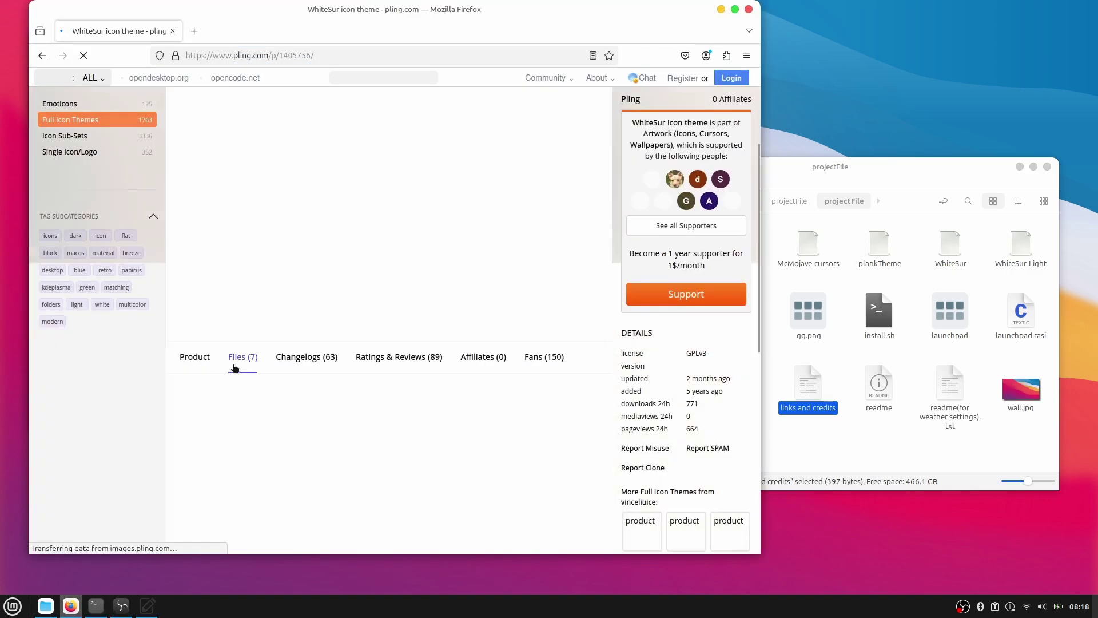
pyautogui.scroll(-3, 201, 311)
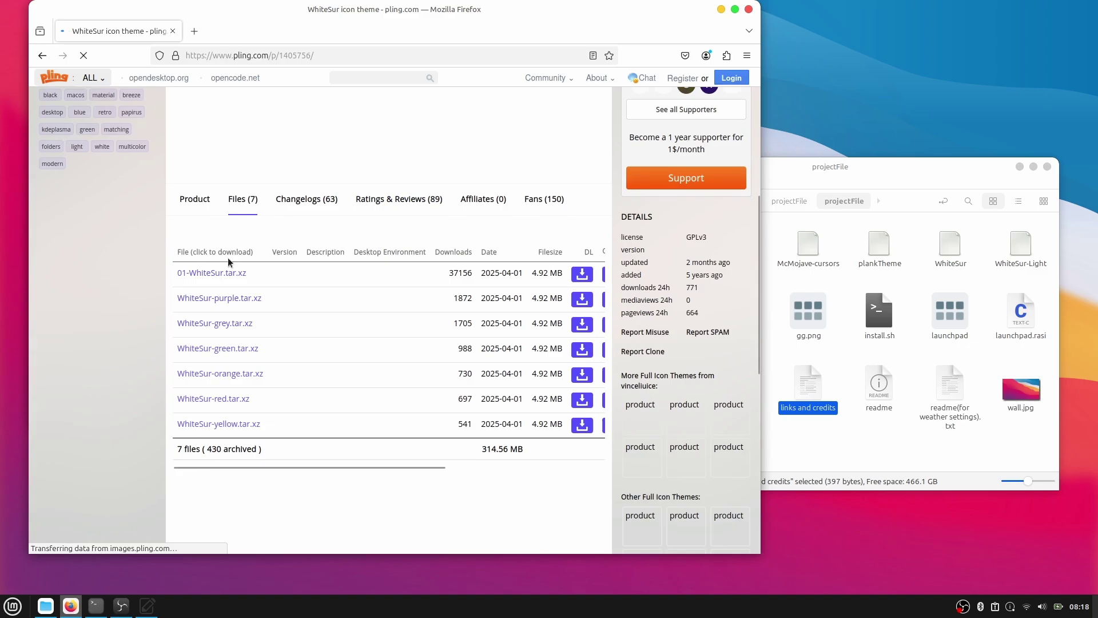
pyautogui.click(212, 274)
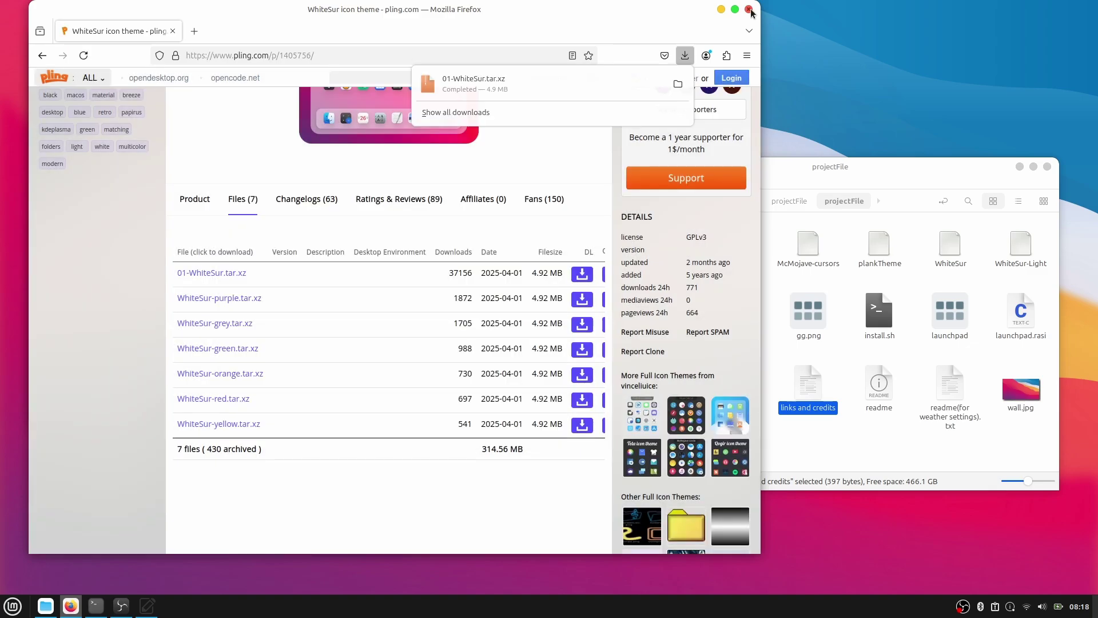
pyautogui.click(749, 10)
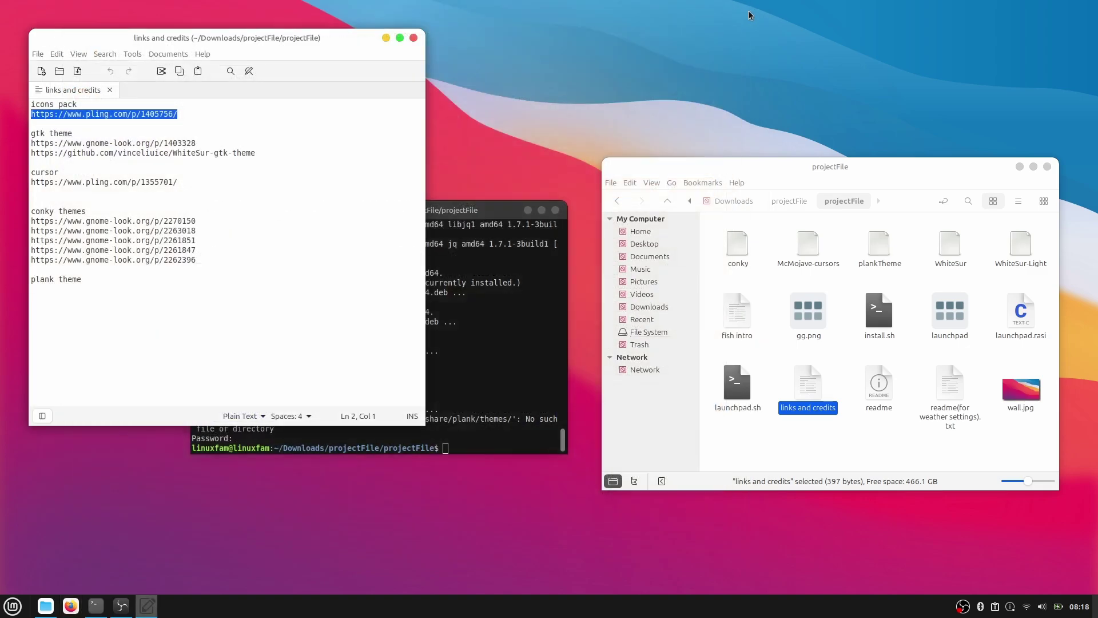
# - Extract 01-WhiteSur.tar.xz in Downloads and open the 01-WhiteSur folder
pyautogui.click(742, 204)
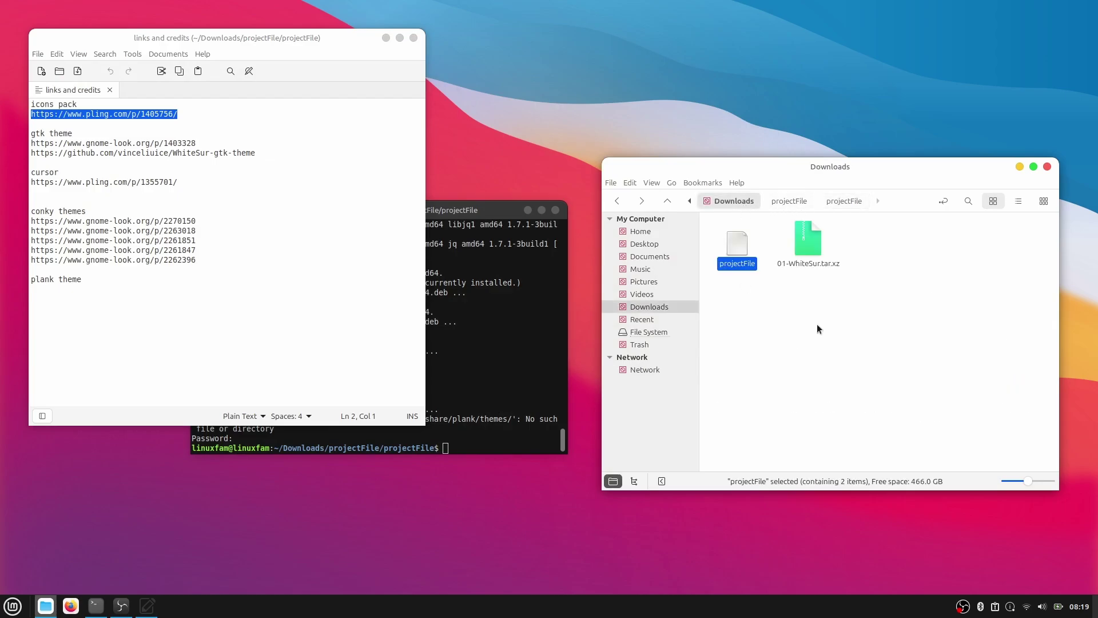
pyautogui.rightClick(806, 241)
pyautogui.click(873, 384)
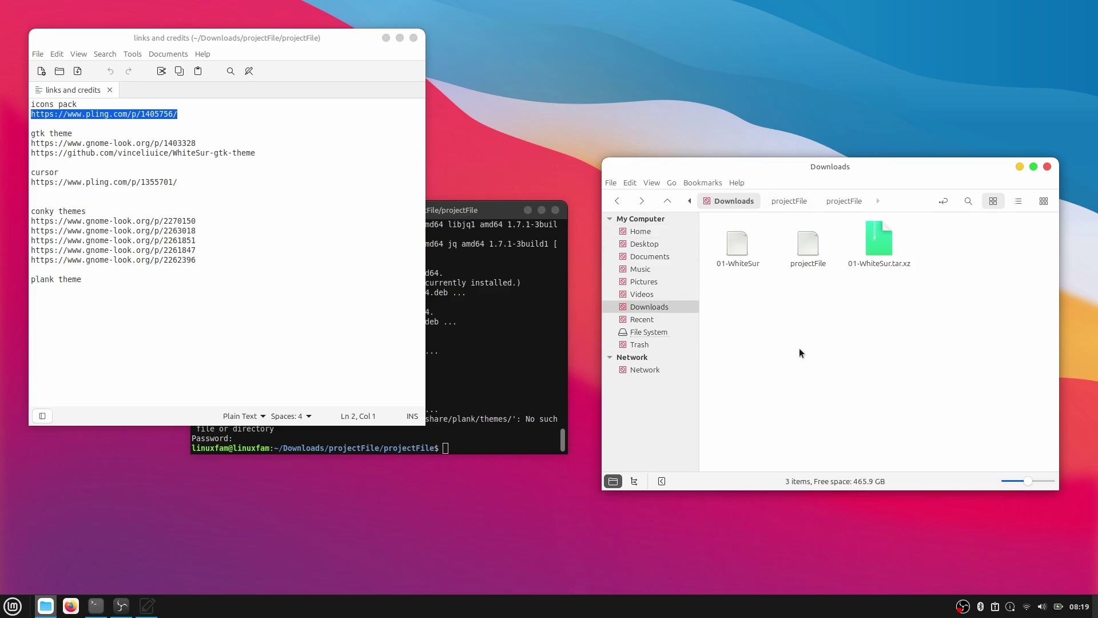
pyautogui.doubleClick(737, 249)
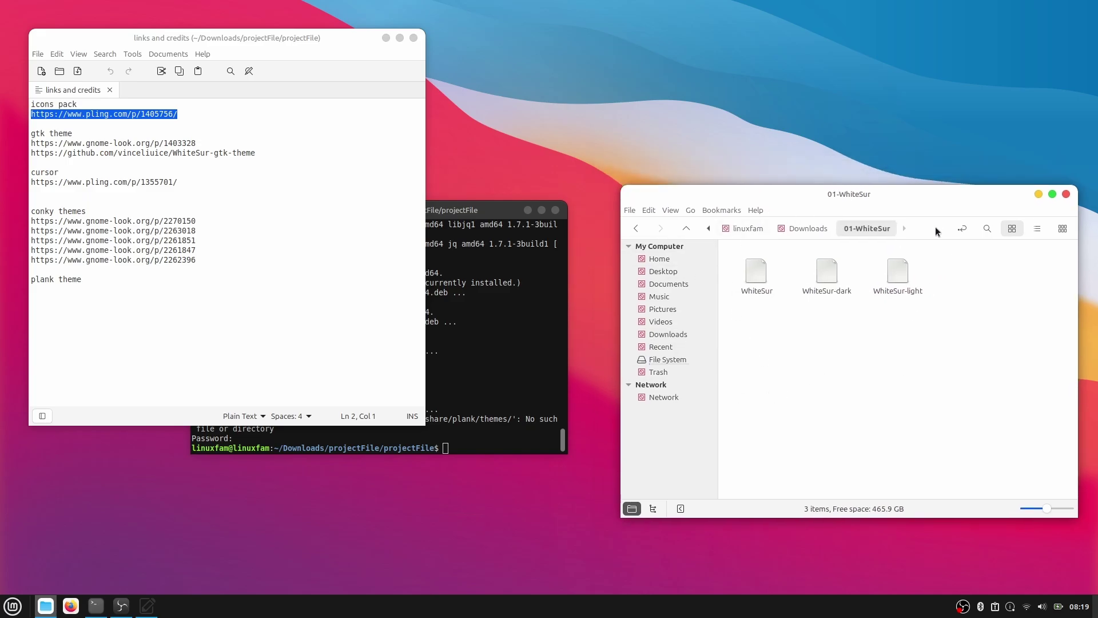
# - Open Home in a second window, show hidden files, and enter the .icons folder
pyautogui.rightClick(653, 257)
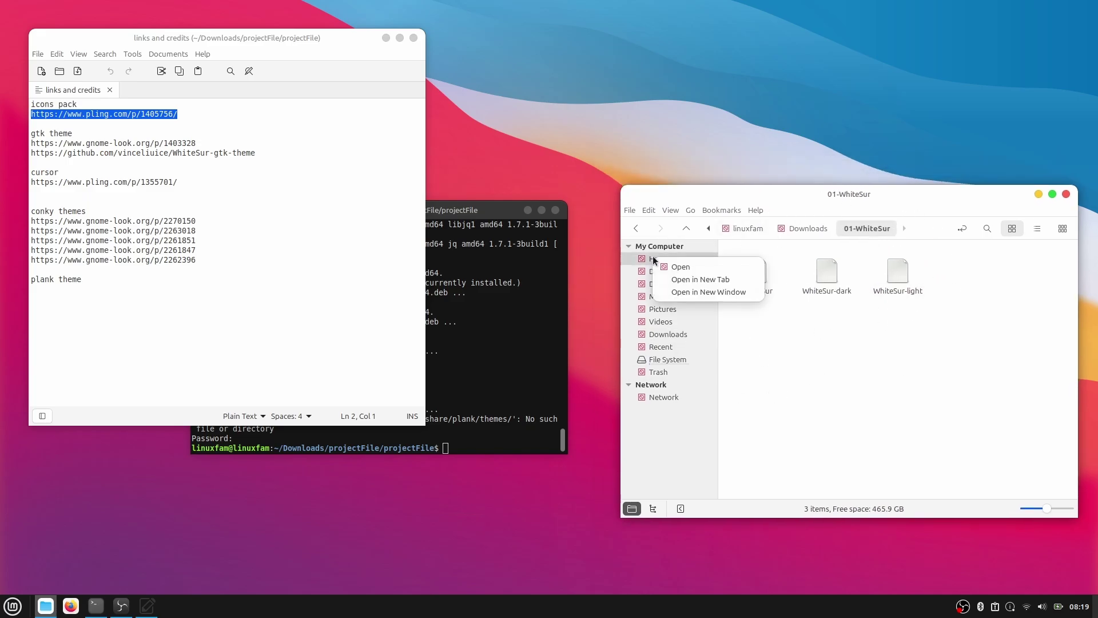
pyautogui.click(695, 291)
pyautogui.moveTo(376, 75); pyautogui.dragTo(439, 212)
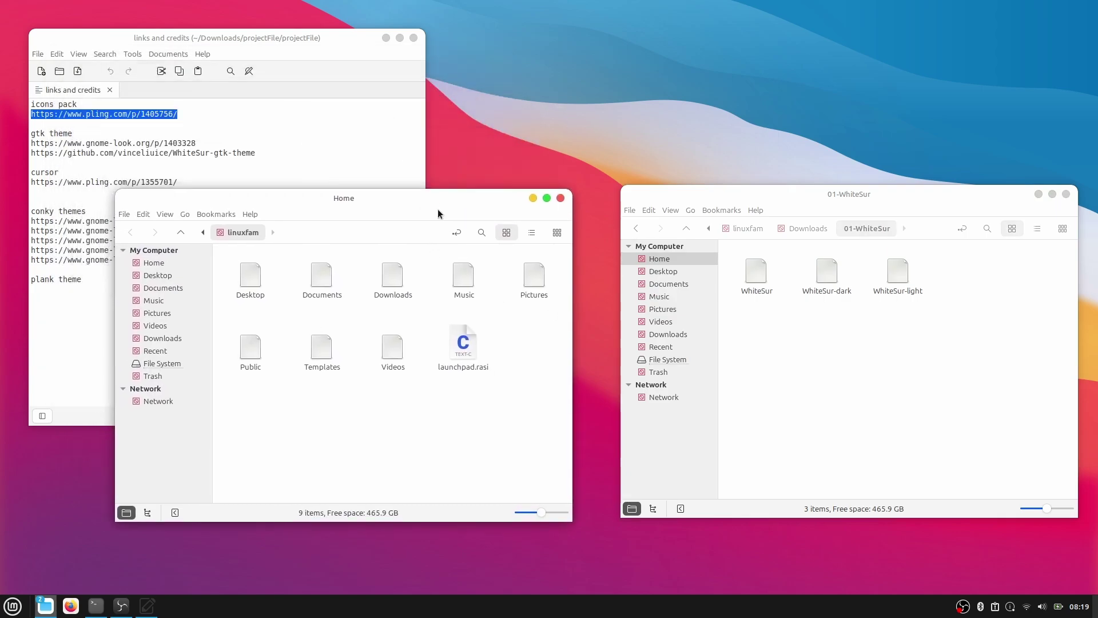
pyautogui.rightClick(395, 410)
pyautogui.click(430, 504)
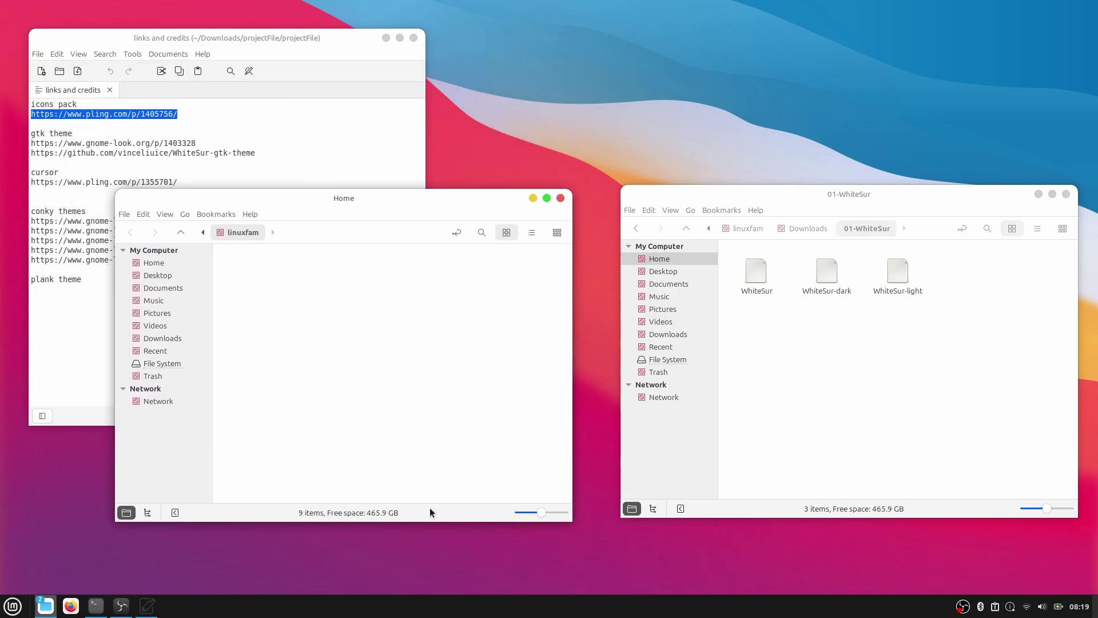
pyautogui.scroll(-1, 478, 378)
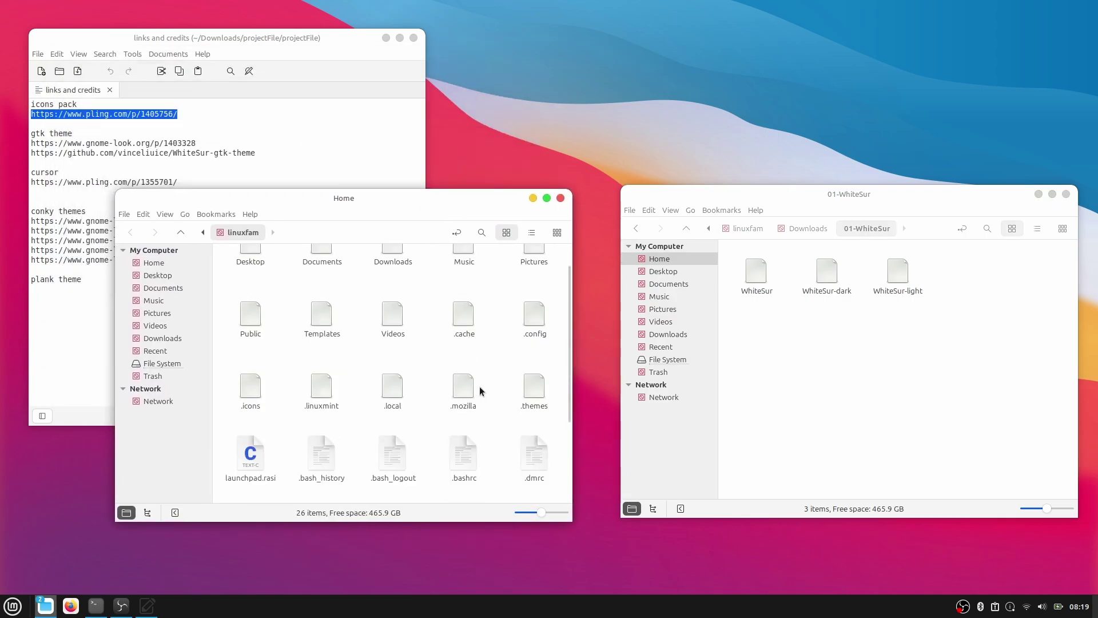
pyautogui.doubleClick(241, 396)
# - Move WhiteSur, WhiteSur-dark and WhiteSur-light into .icons and close the 01-WhiteSur window
pyautogui.moveTo(733, 313); pyautogui.dragTo(909, 273)
pyautogui.moveTo(898, 274); pyautogui.dragTo(414, 369)
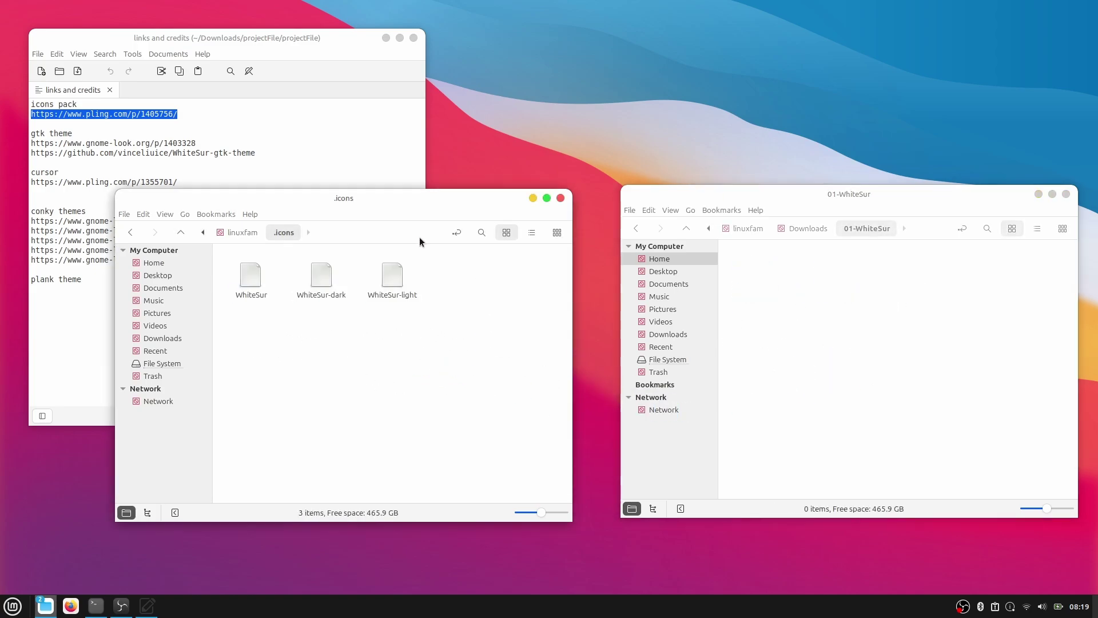
pyautogui.moveTo(309, 198); pyautogui.dragTo(444, 234)
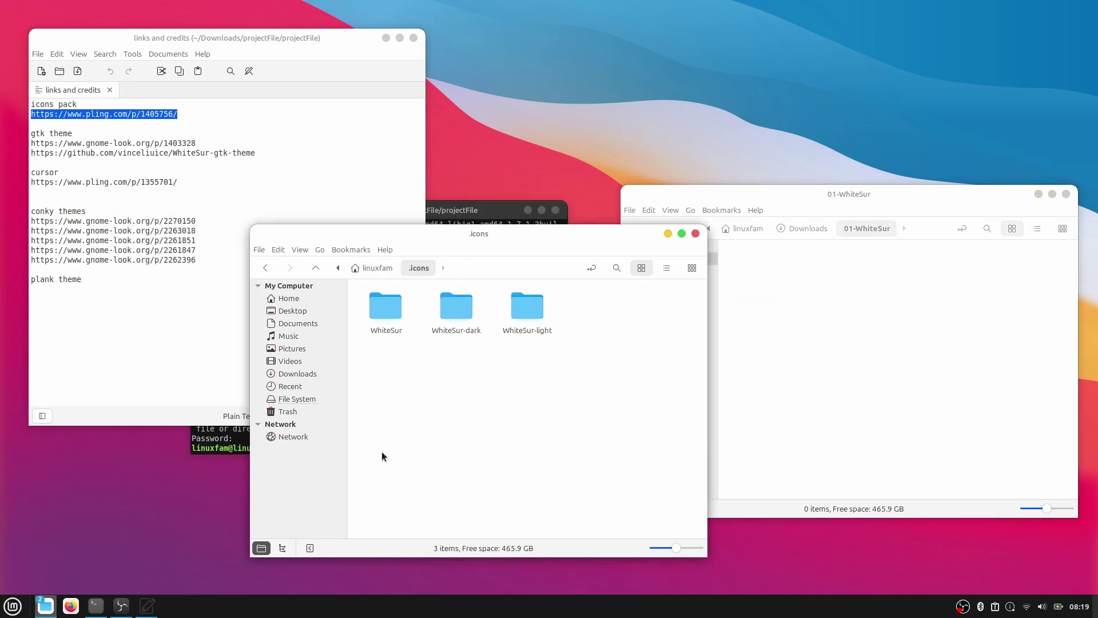
pyautogui.moveTo(856, 196); pyautogui.dragTo(841, 178)
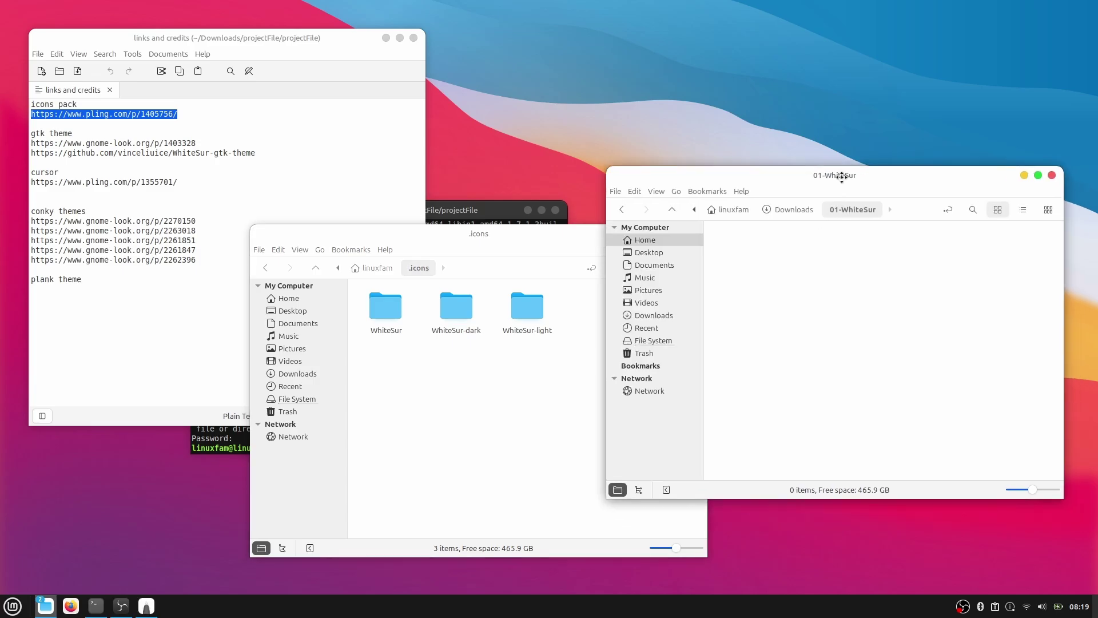
pyautogui.click(1051, 178)
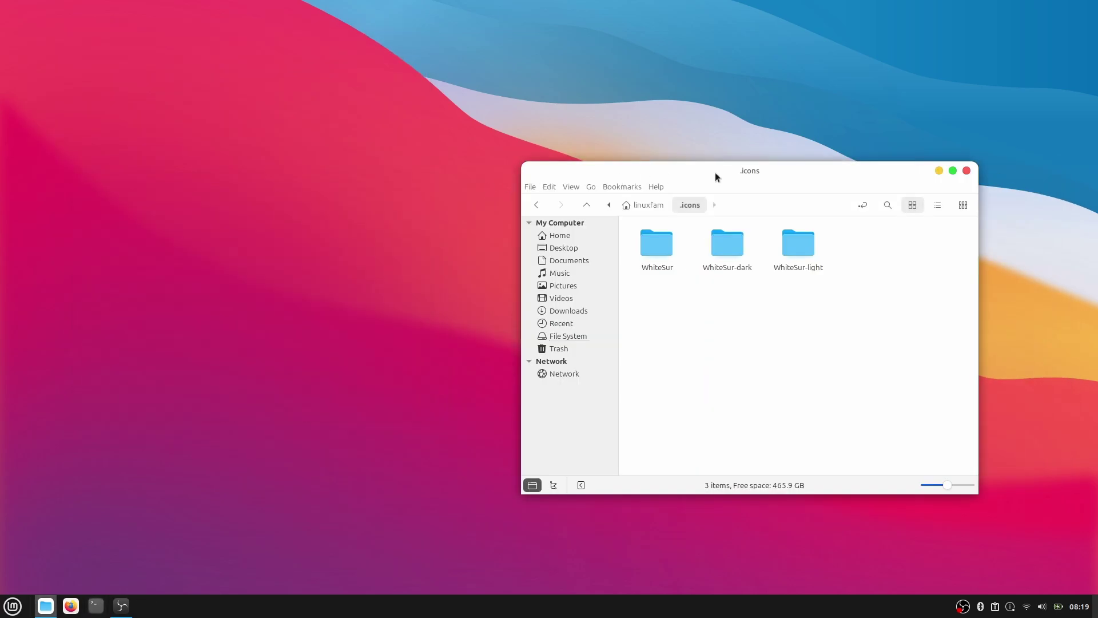
pyautogui.moveTo(716, 174); pyautogui.dragTo(520, 170)
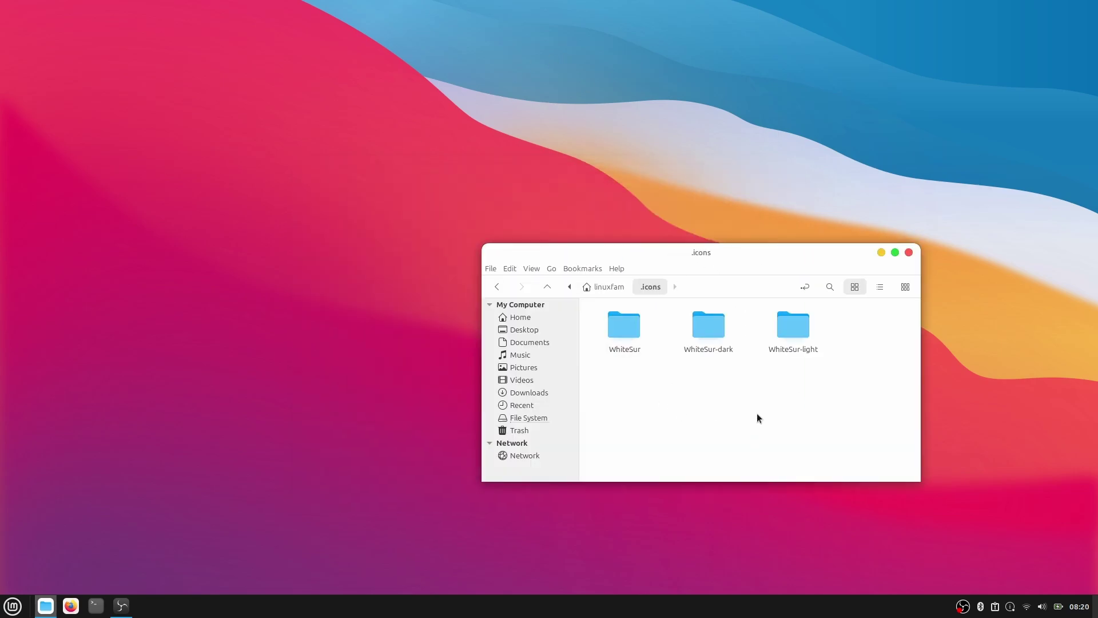
# - Close Nemo, then use panel edit mode's Move to place the panel at the top edge
pyautogui.click(909, 252)
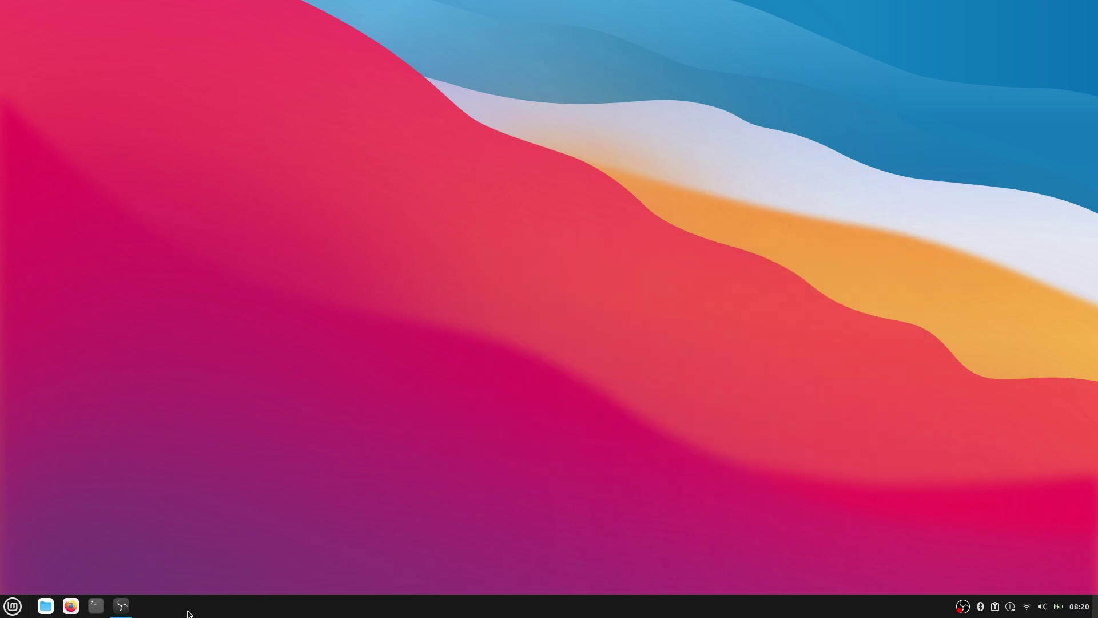
pyautogui.rightClick(391, 603)
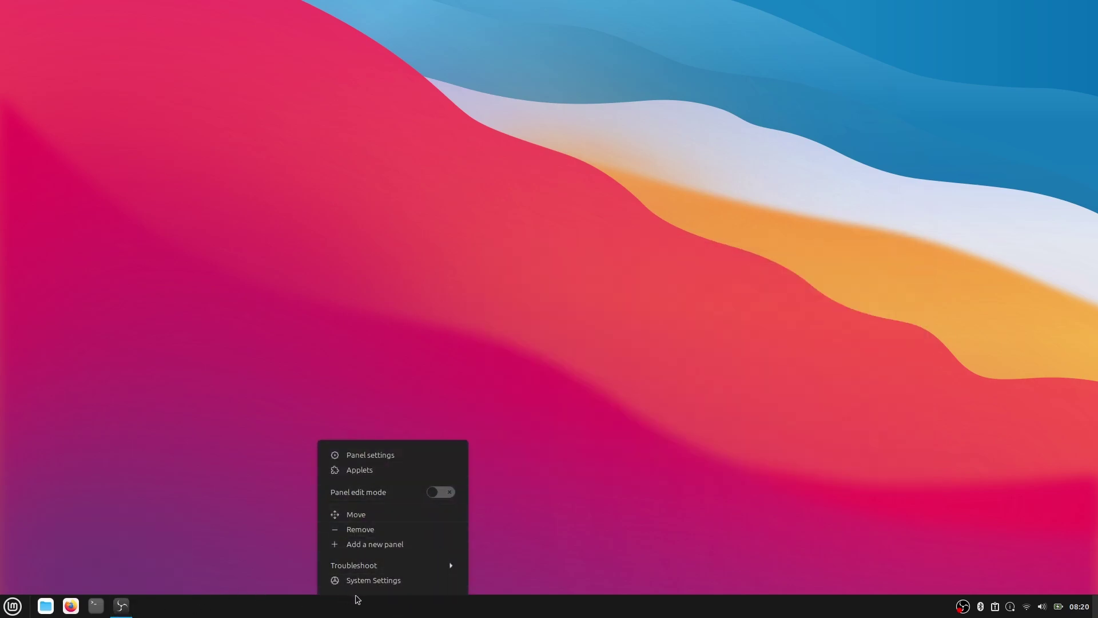
pyautogui.click(442, 494)
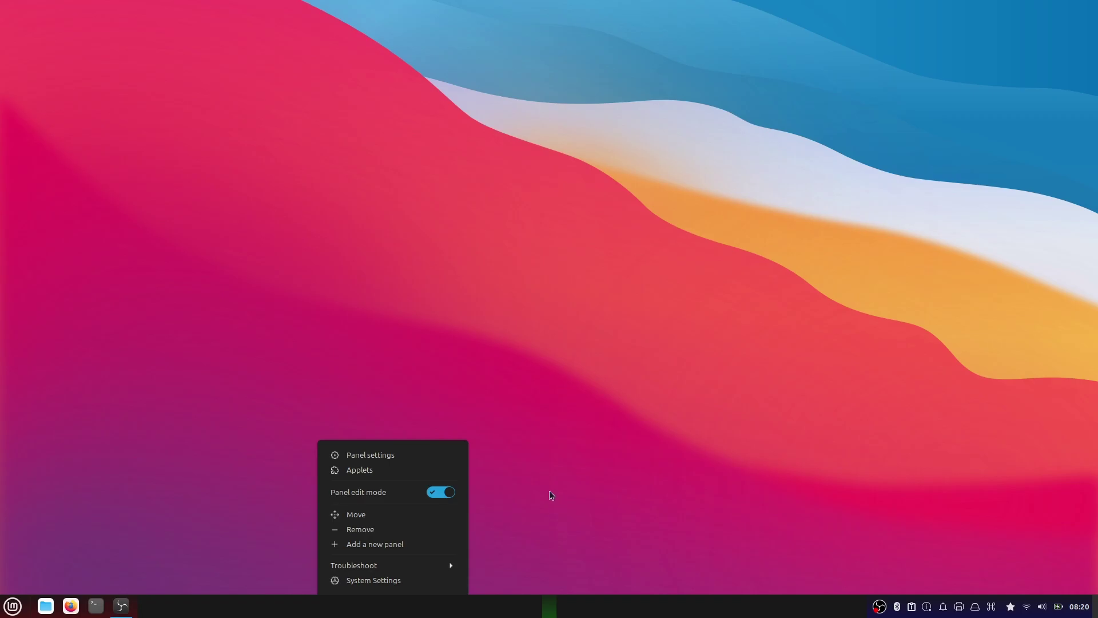
pyautogui.click(357, 515)
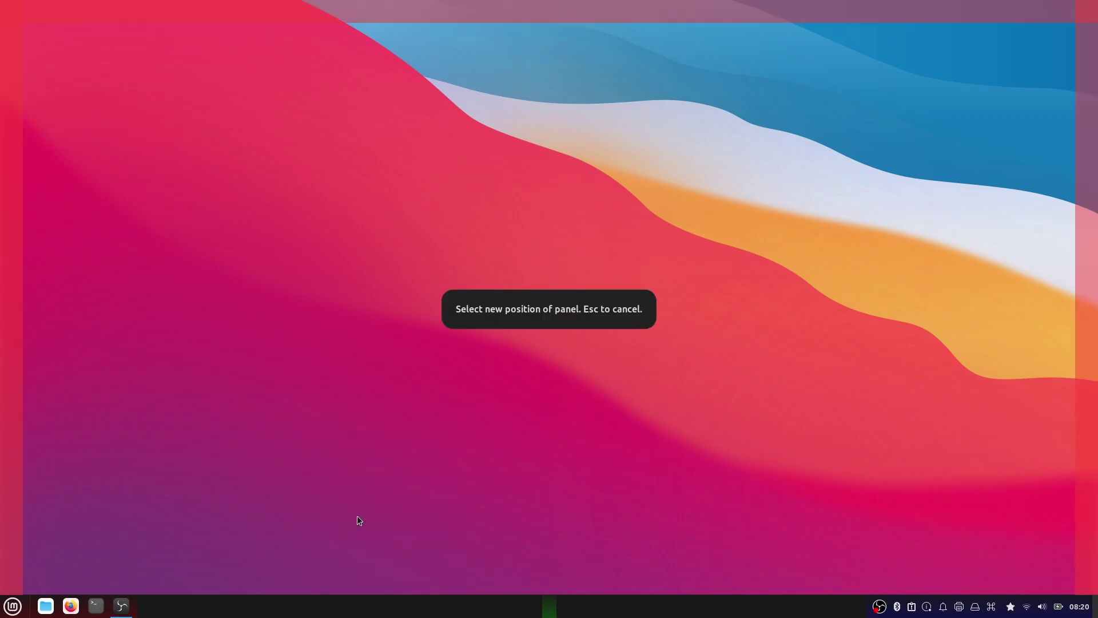
pyautogui.click(536, 18)
# - In Themes, change the Desktop theme from Mint-Y-Dark-Aqua to WhiteSur-Light
pyautogui.click(13, 12)
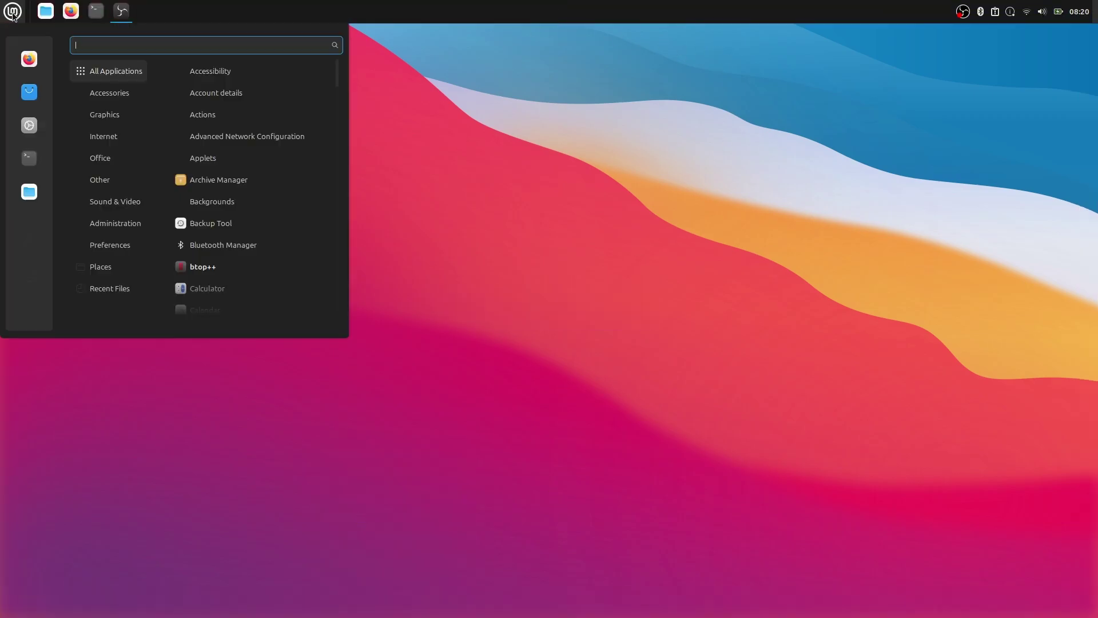
pyautogui.write('the')
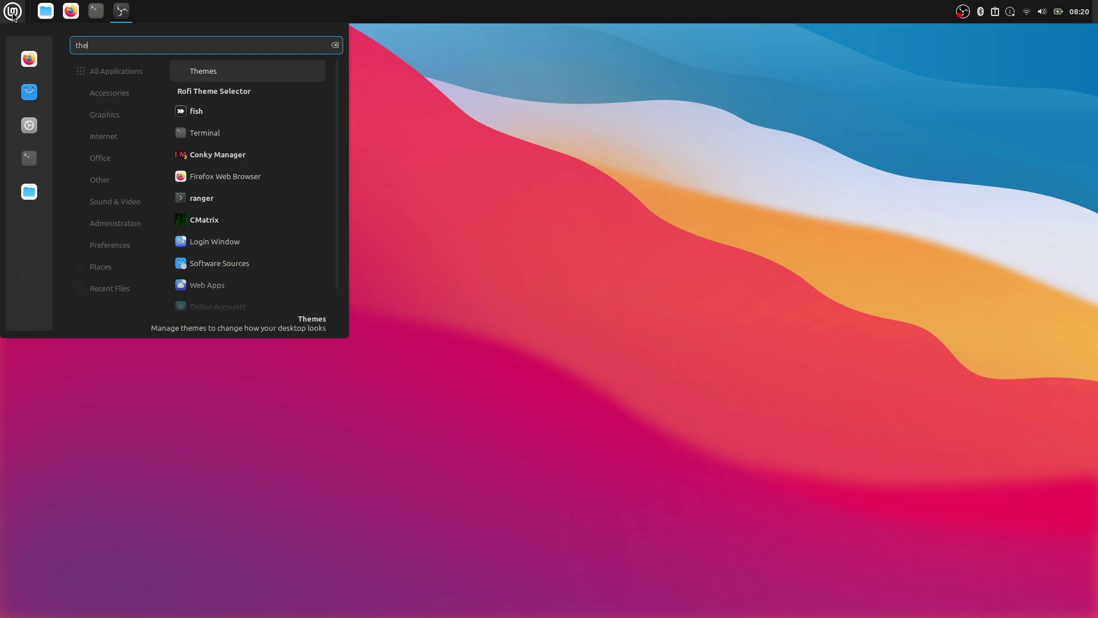
pyautogui.press('Return')
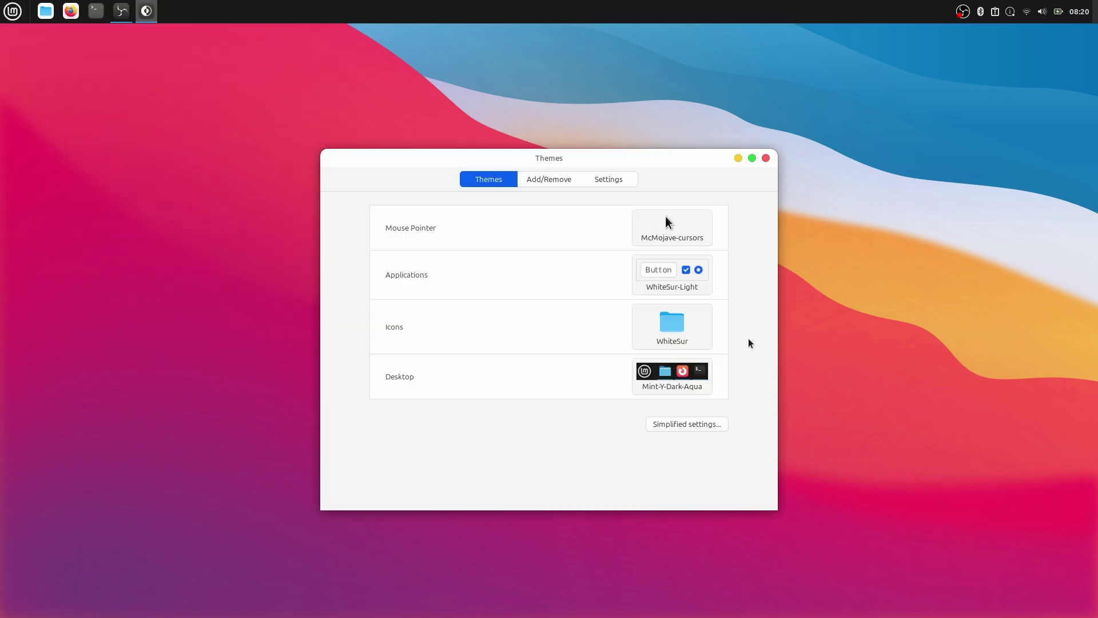
pyautogui.click(684, 391)
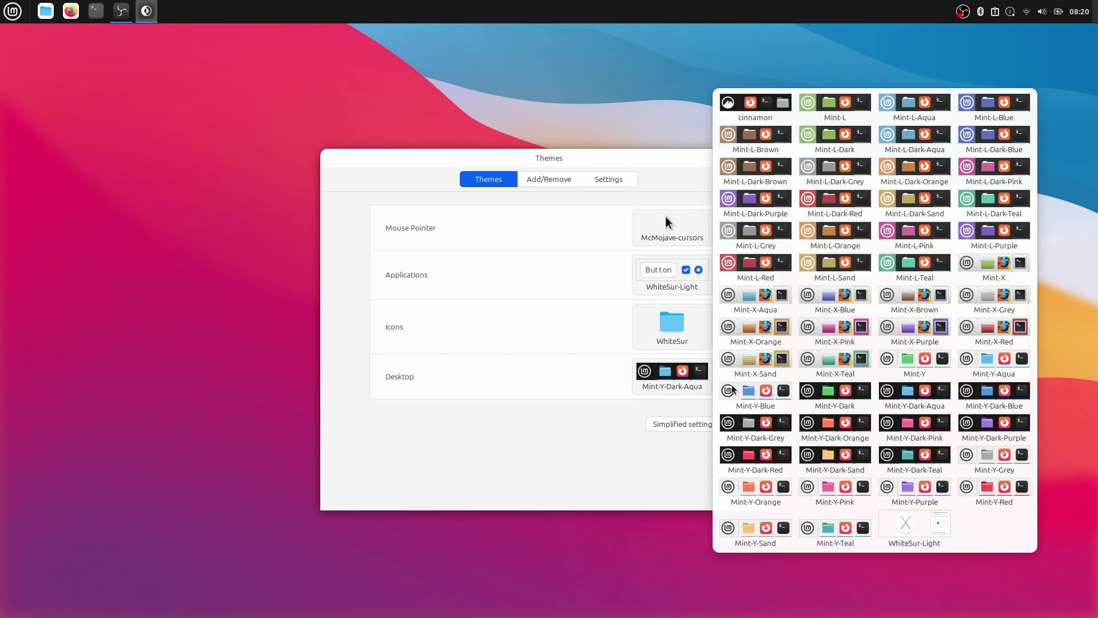
pyautogui.click(918, 526)
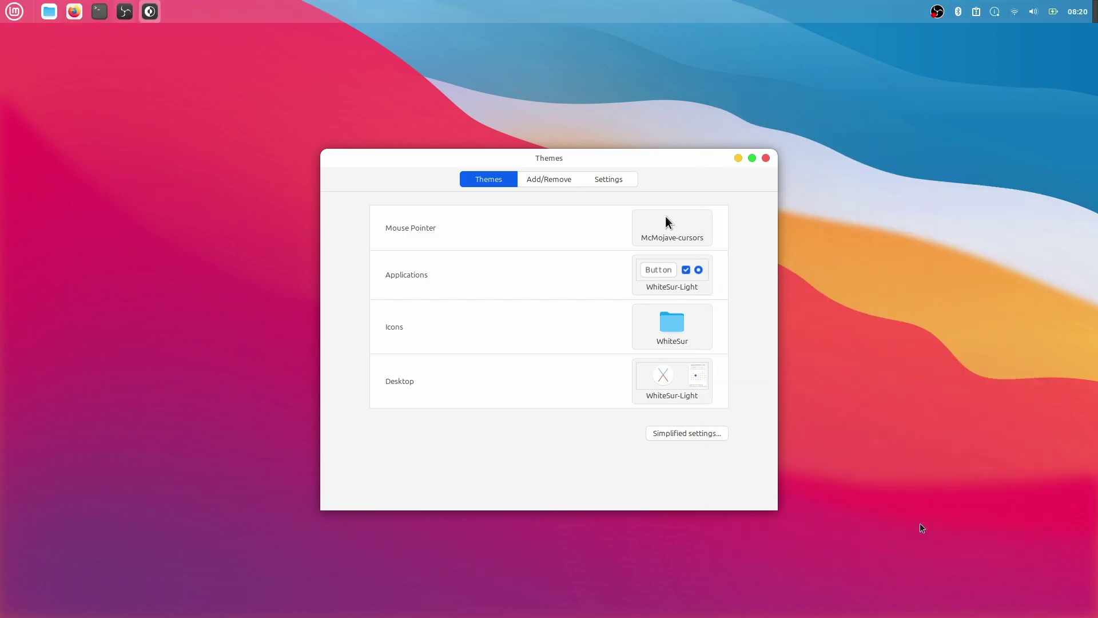
pyautogui.click(766, 158)
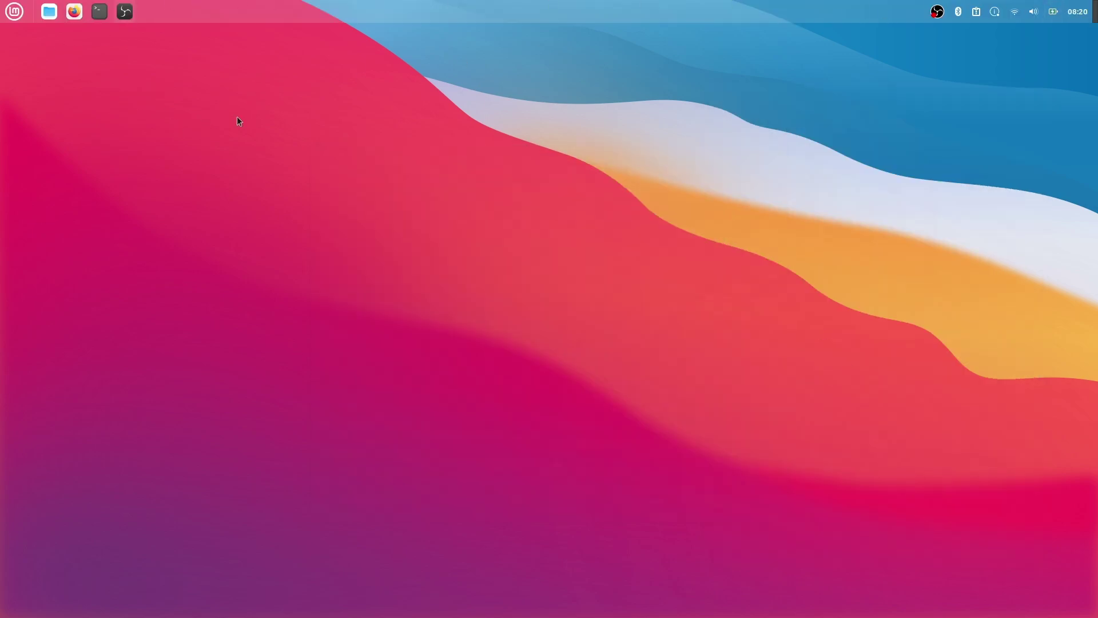
# - Search the applications menu for 'plan' and launch the Plank dock
pyautogui.click(7, 16)
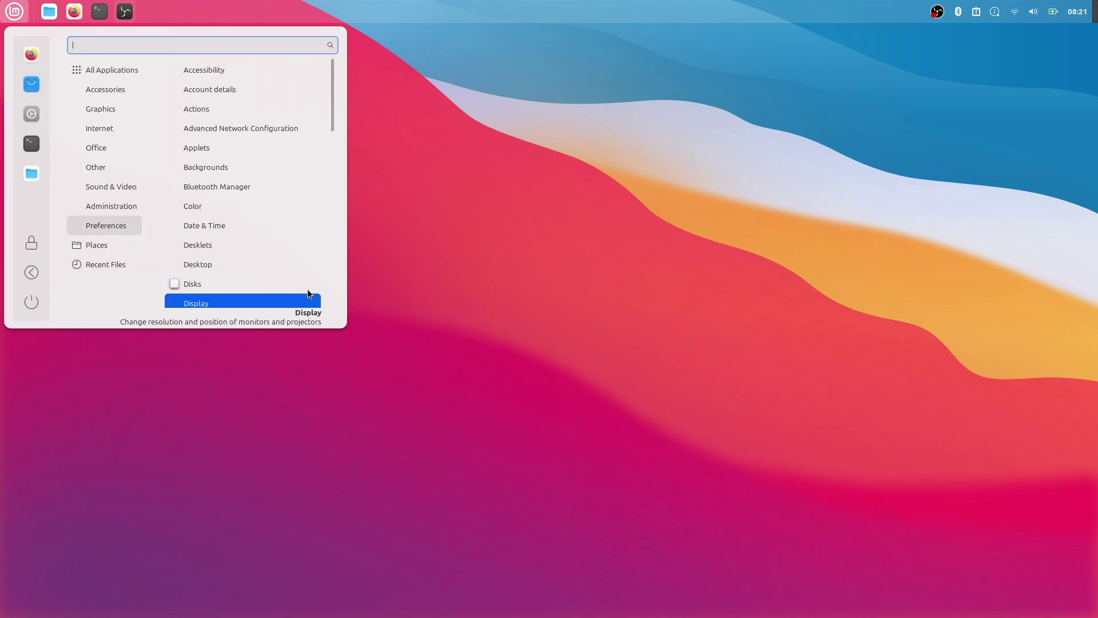
pyautogui.click(465, 167)
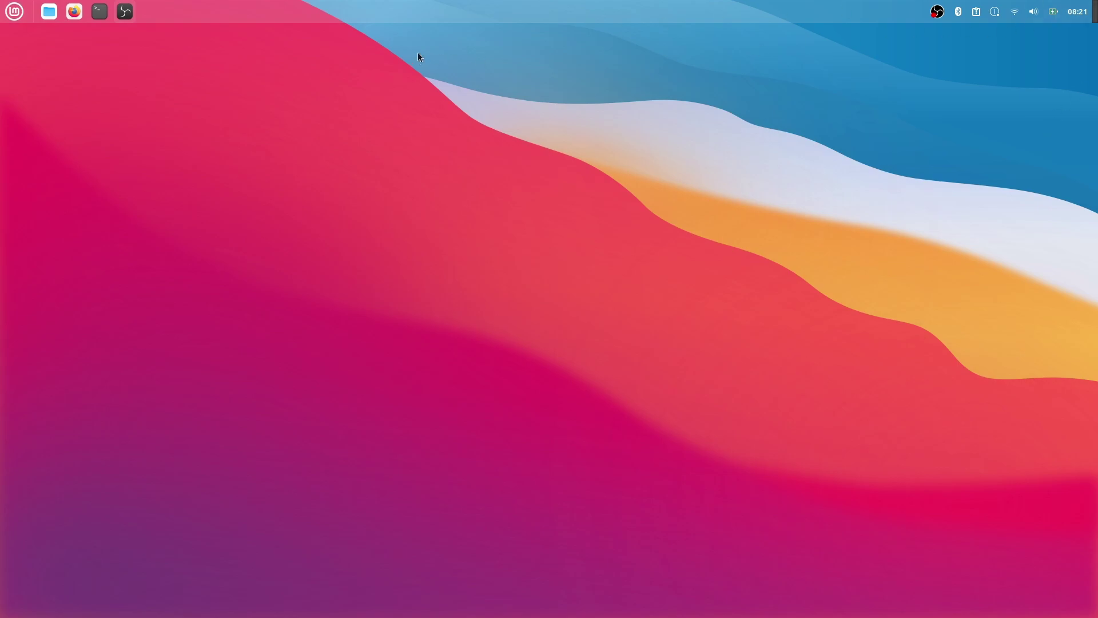
pyautogui.click(19, 19)
pyautogui.write('plan')
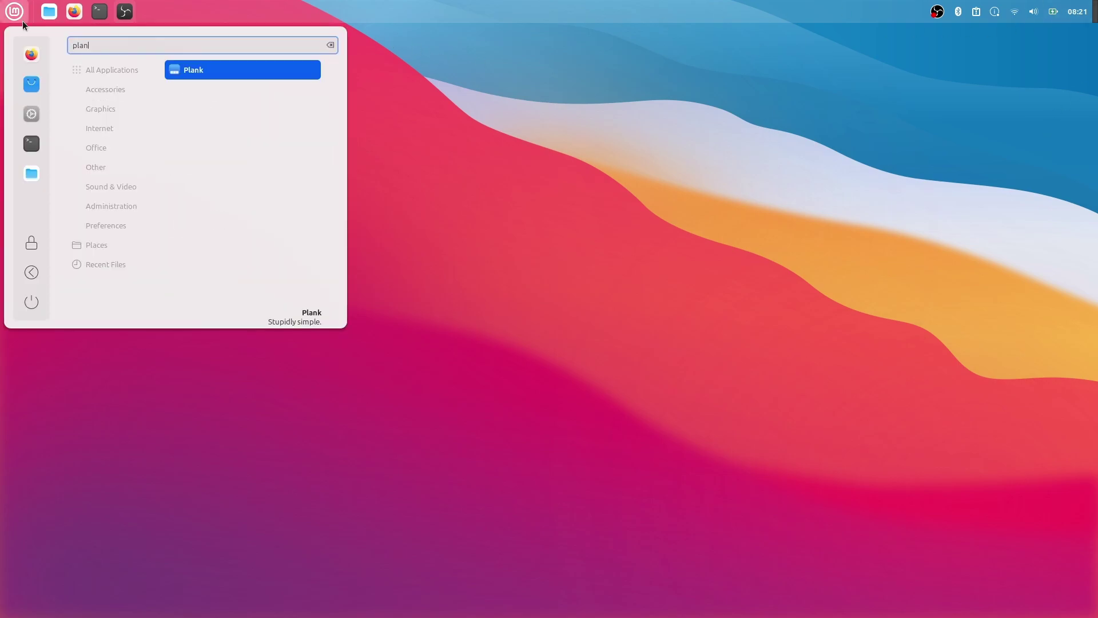
pyautogui.press('Return')
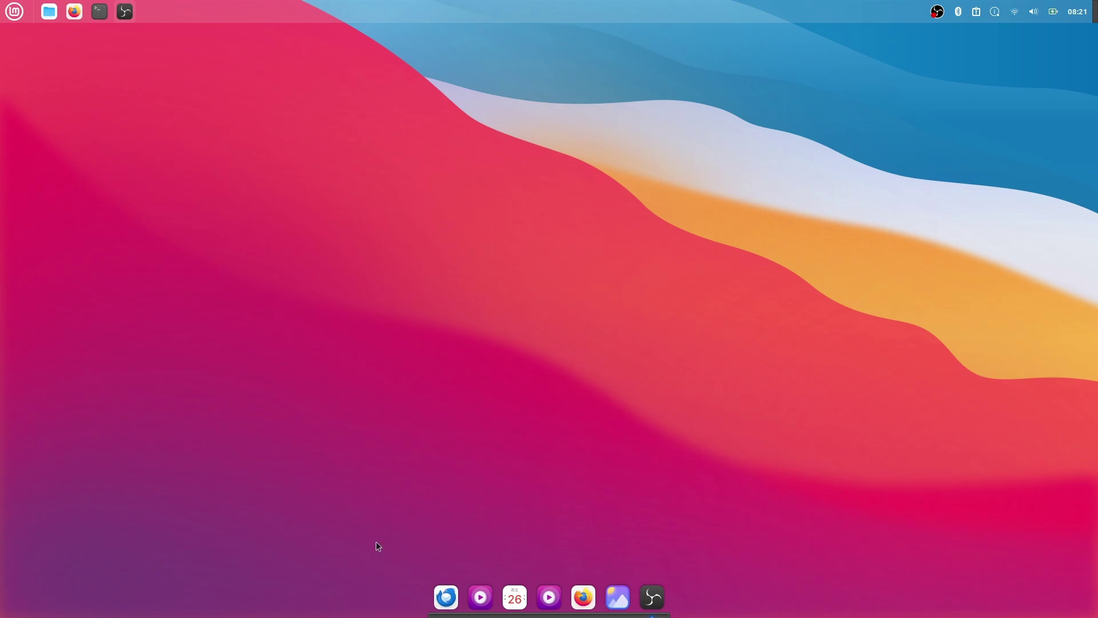
# - Check the dock's theme list in Plank Preferences and keep the Default theme
pyautogui.rightClick(429, 615)
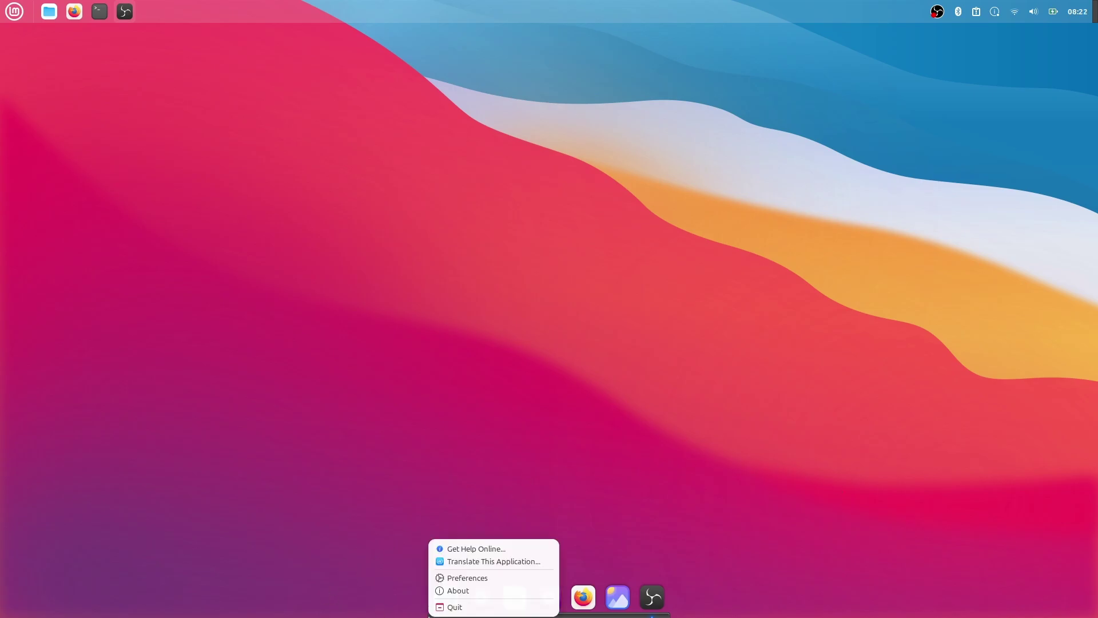
pyautogui.click(468, 577)
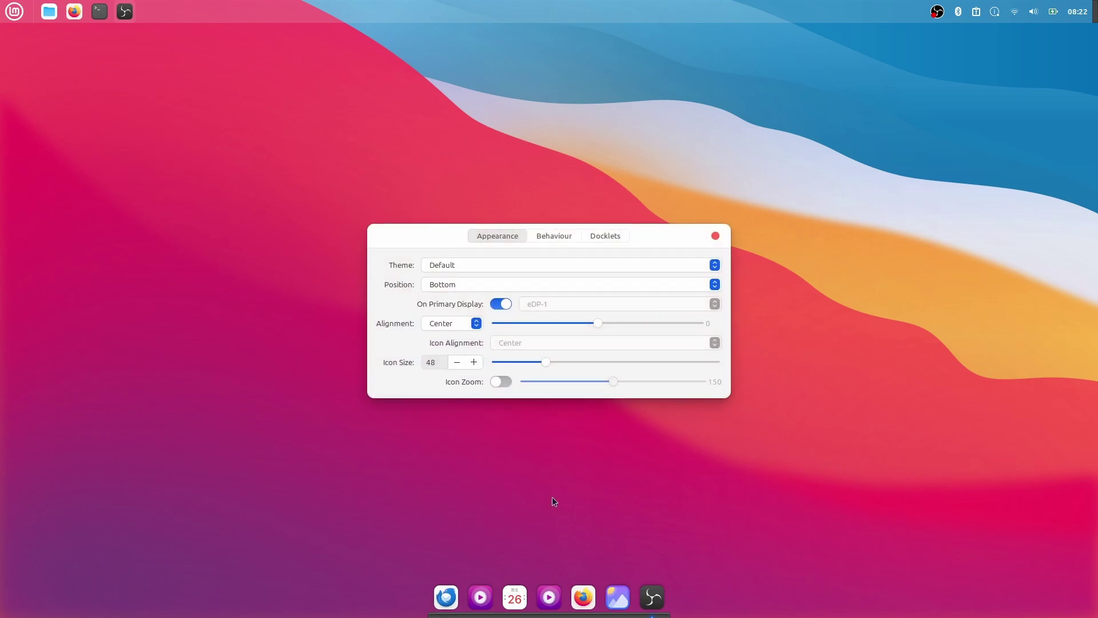
pyautogui.click(499, 264)
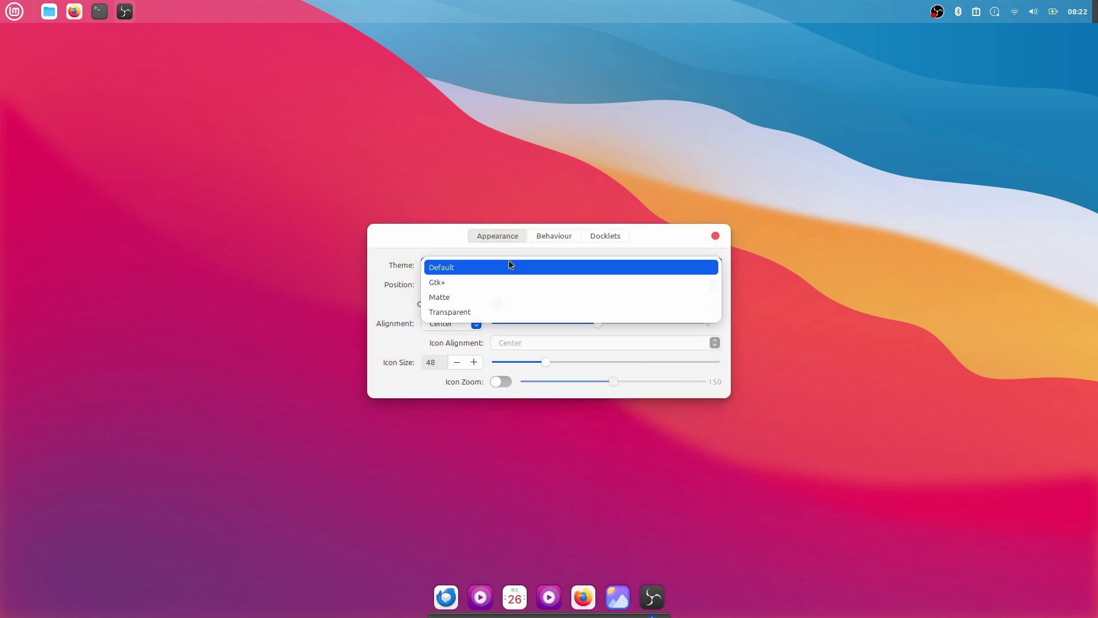
pyautogui.click(407, 279)
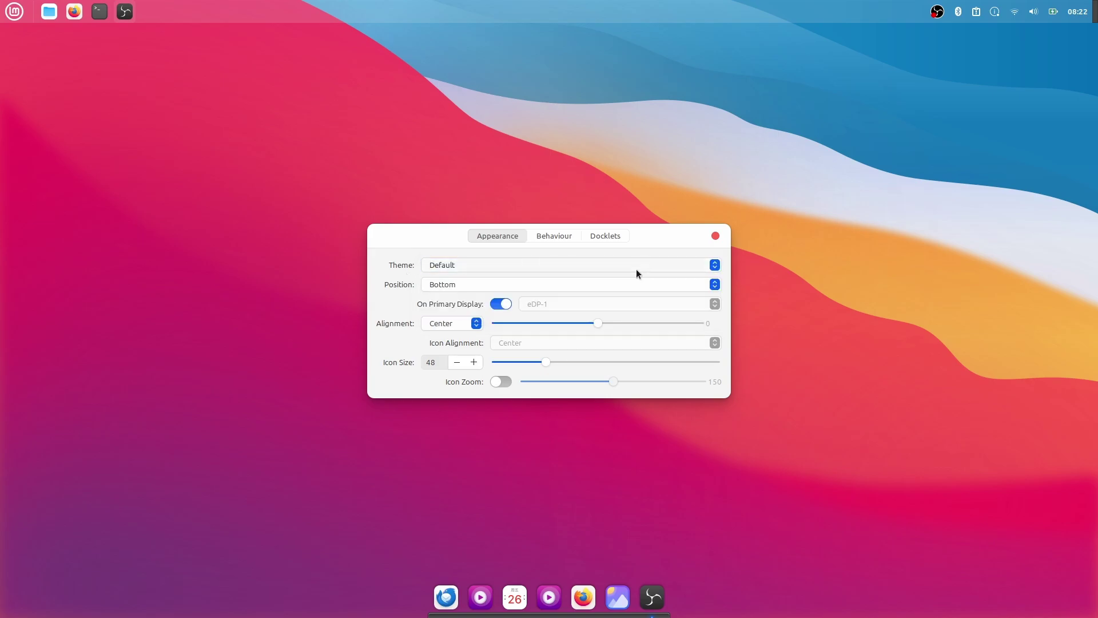
pyautogui.click(715, 236)
# - Open a Home file manager and navigate to .local/share/plank/themes
pyautogui.click(49, 12)
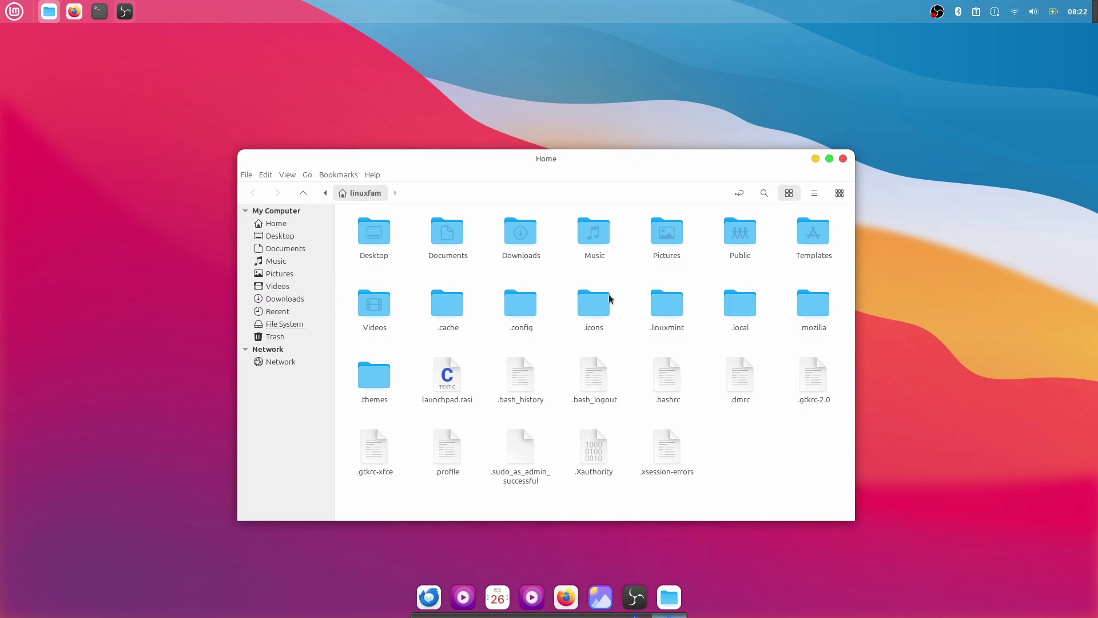
pyautogui.doubleClick(743, 317)
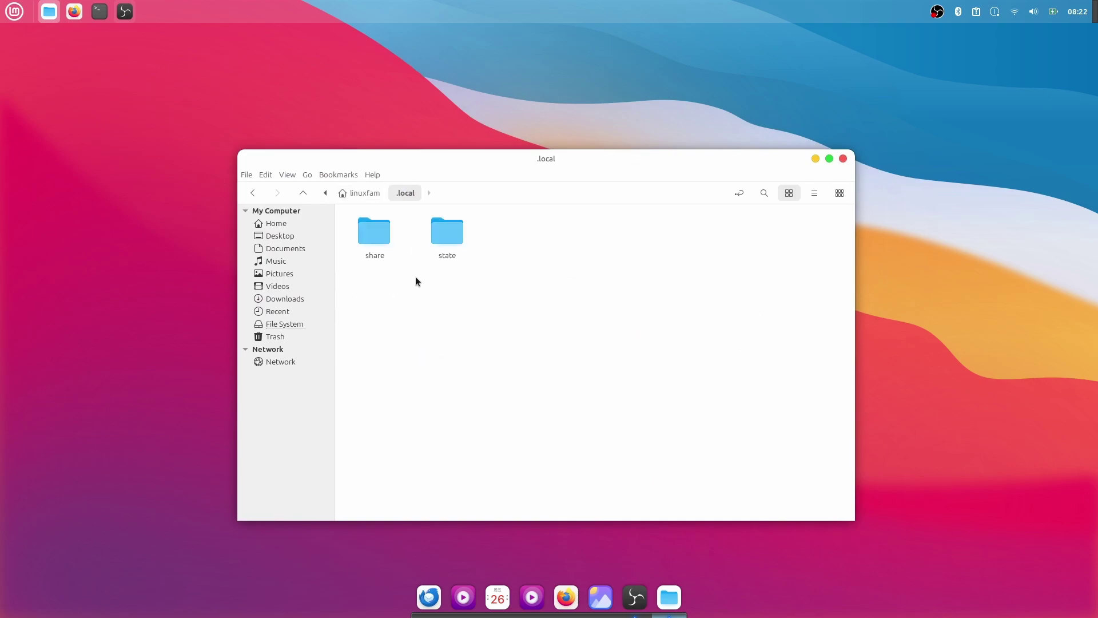
pyautogui.doubleClick(370, 241)
pyautogui.doubleClick(598, 304)
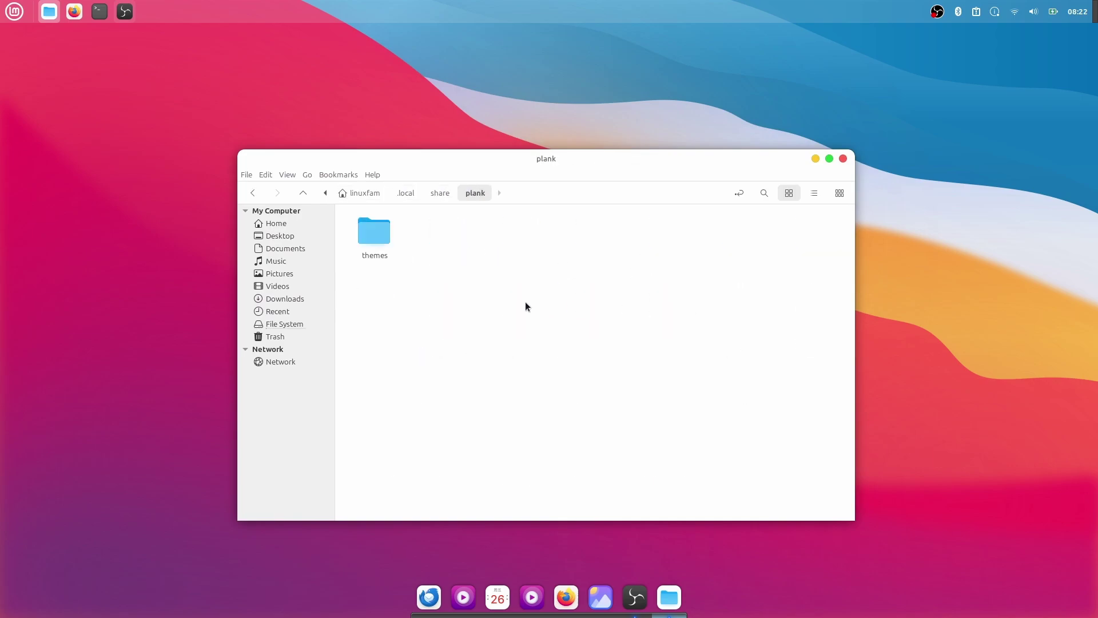
pyautogui.doubleClick(374, 233)
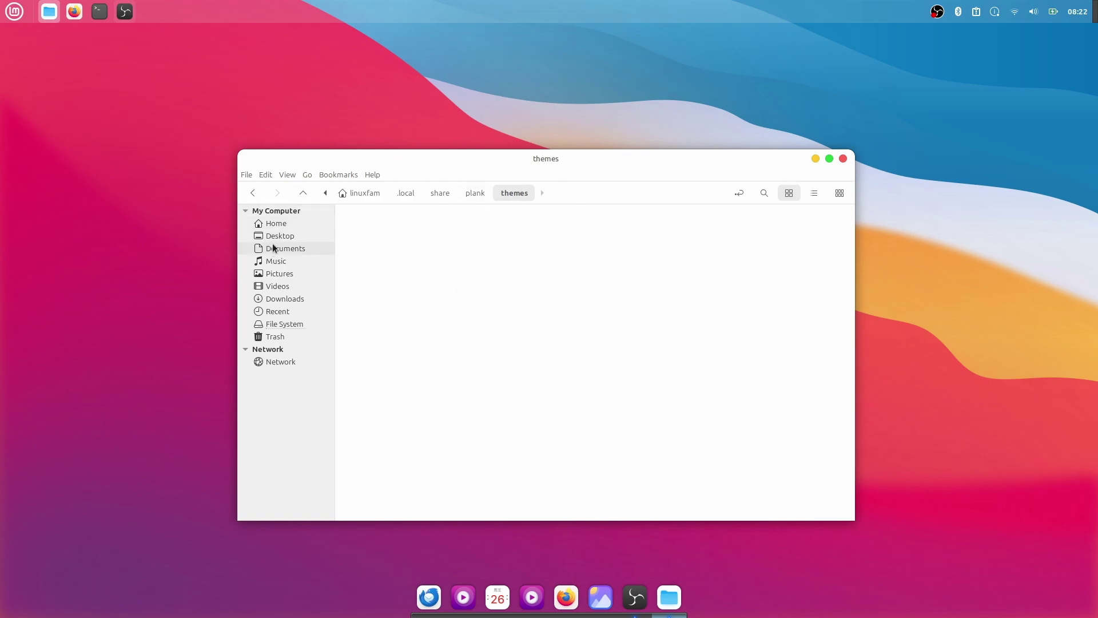
# - Open Home in a second window and browse to Downloads/projectFile/projectFile
pyautogui.rightClick(290, 225)
pyautogui.click(317, 262)
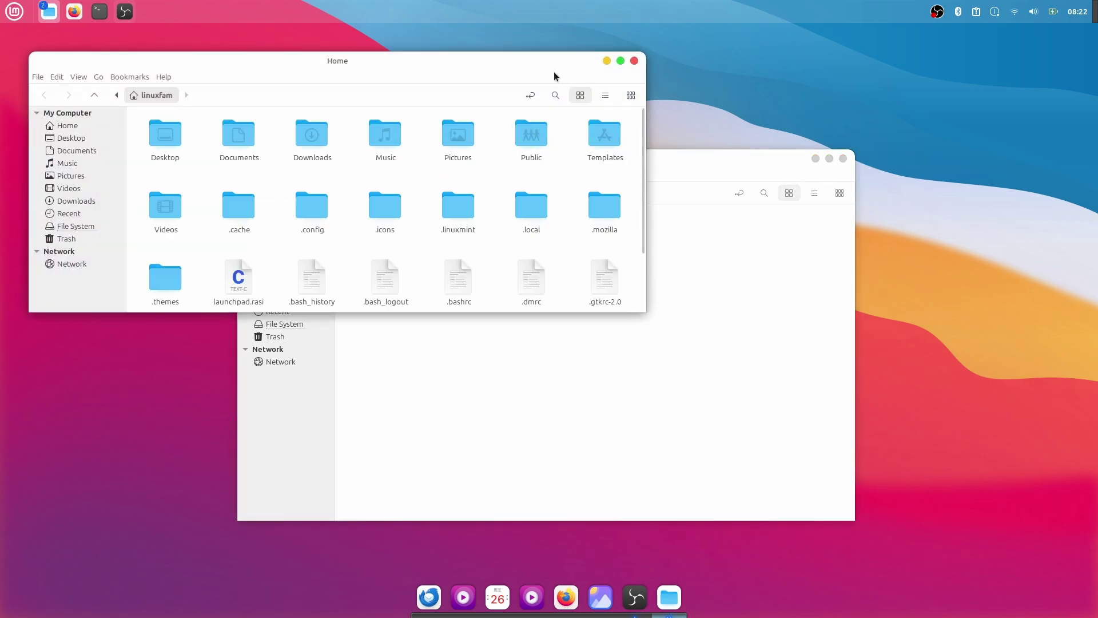
pyautogui.moveTo(554, 74); pyautogui.dragTo(477, 164)
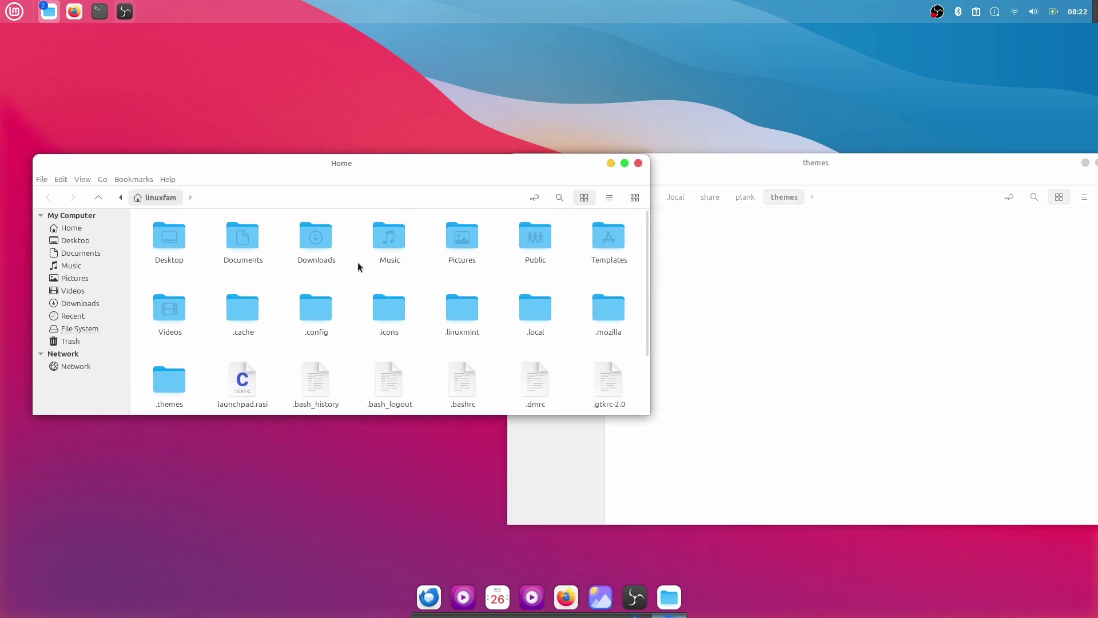
pyautogui.doubleClick(327, 251)
pyautogui.doubleClick(250, 245)
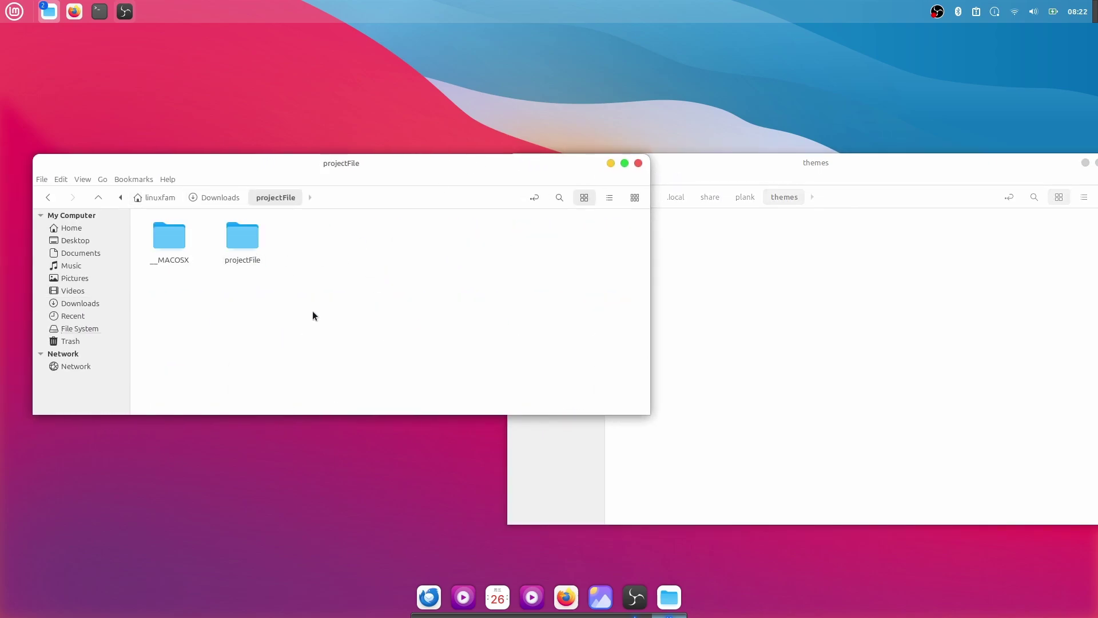
pyautogui.doubleClick(244, 243)
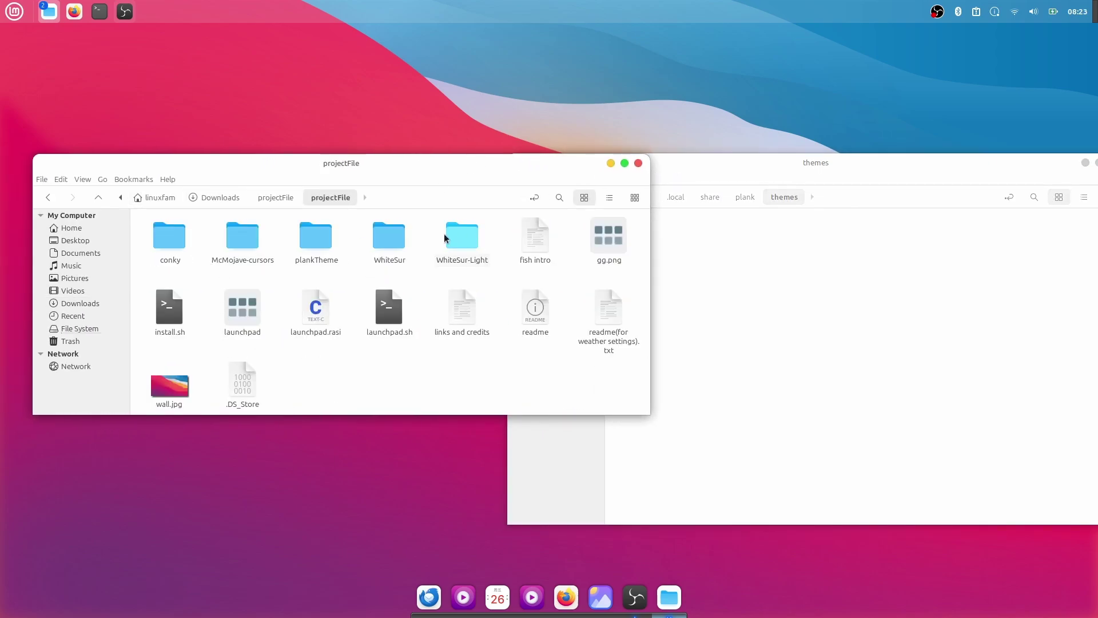
# - Drag the plankTheme folder into the Plank themes window, then close the projectFile window
pyautogui.click(316, 251)
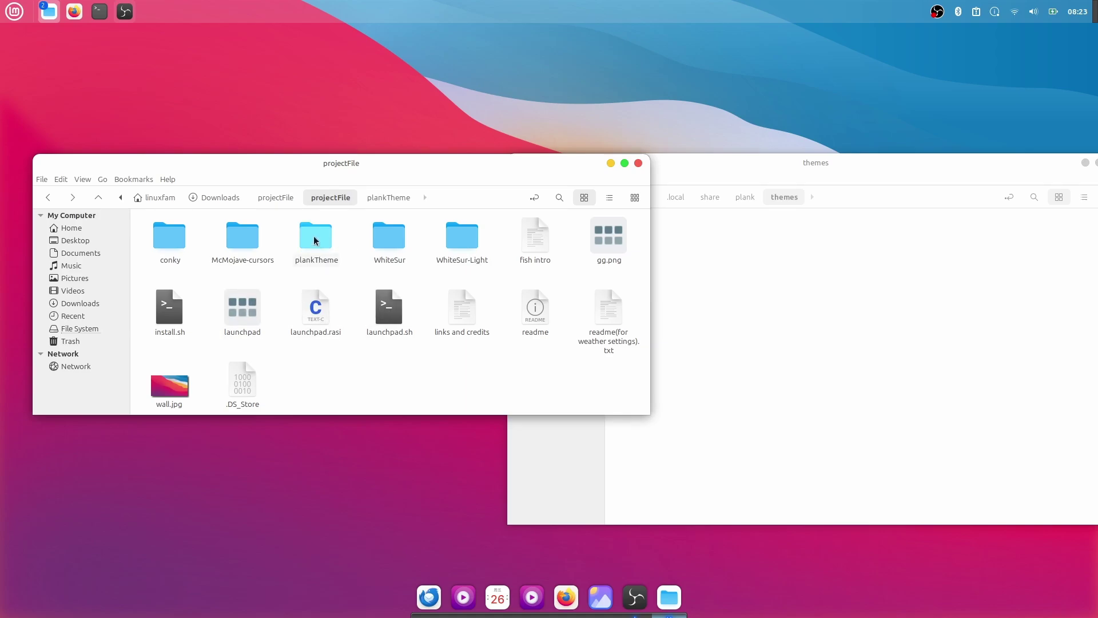
pyautogui.moveTo(314, 240); pyautogui.dragTo(788, 253)
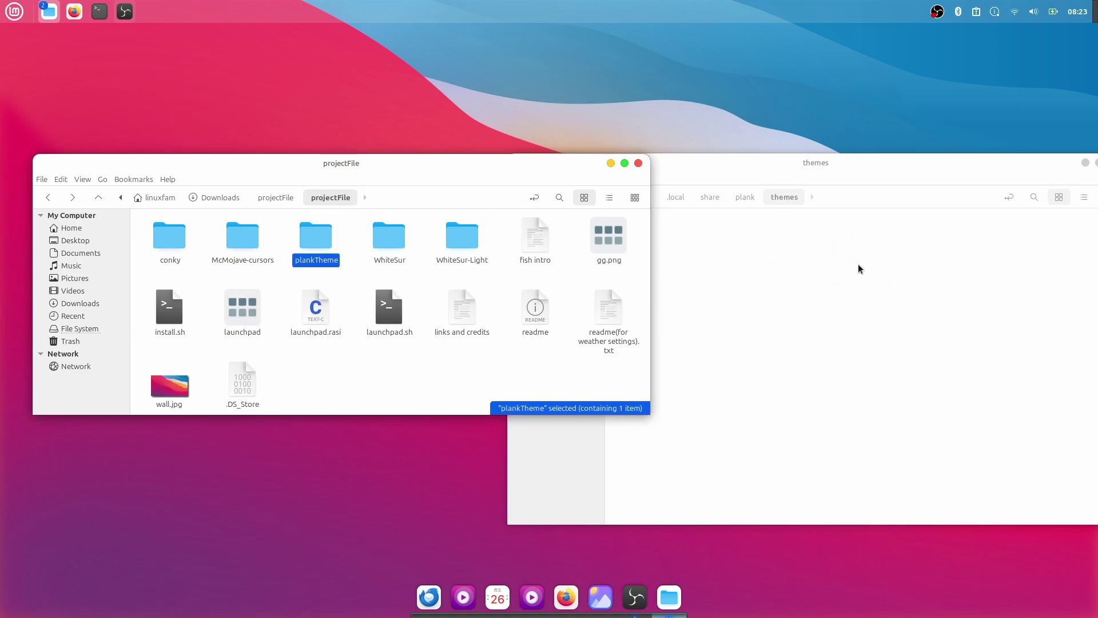
pyautogui.click(744, 257)
pyautogui.moveTo(776, 171); pyautogui.dragTo(633, 171)
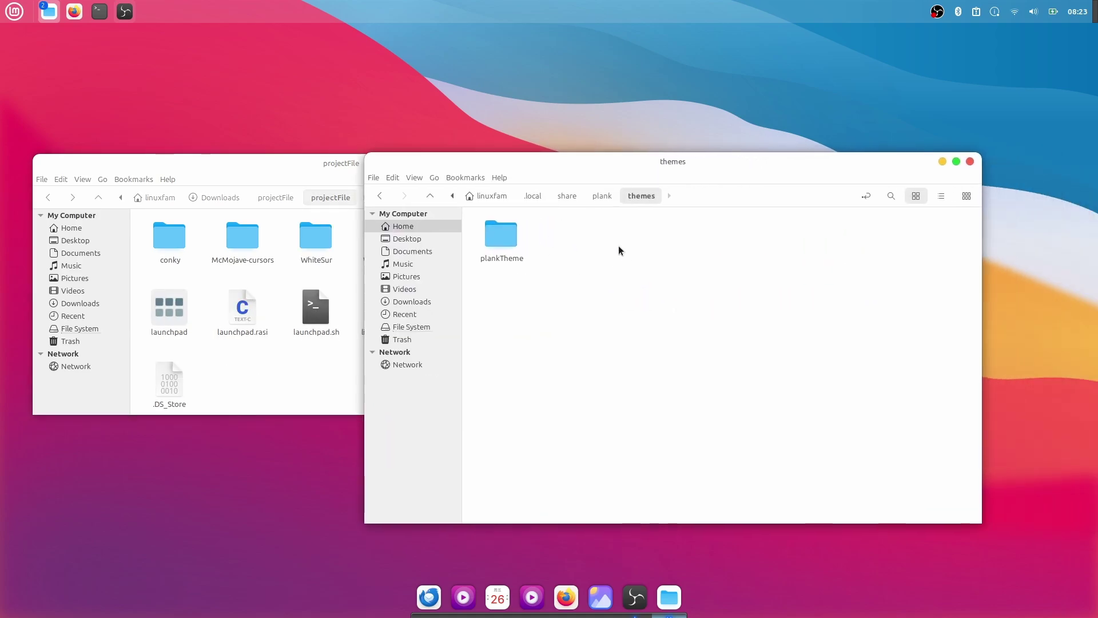
pyautogui.moveTo(314, 167); pyautogui.dragTo(393, 202)
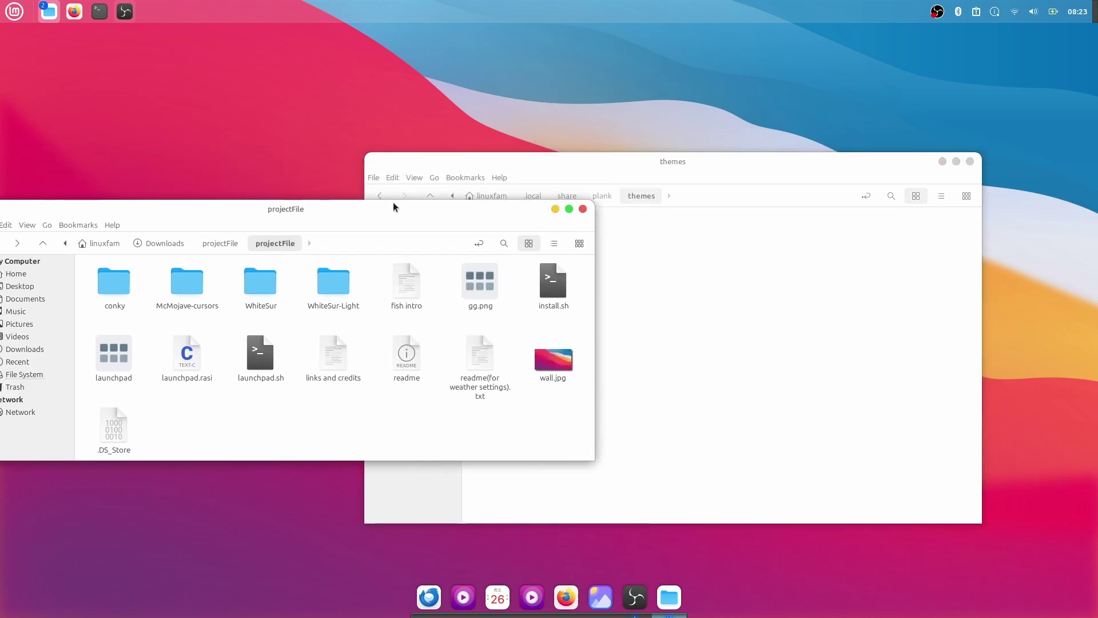
pyautogui.click(582, 207)
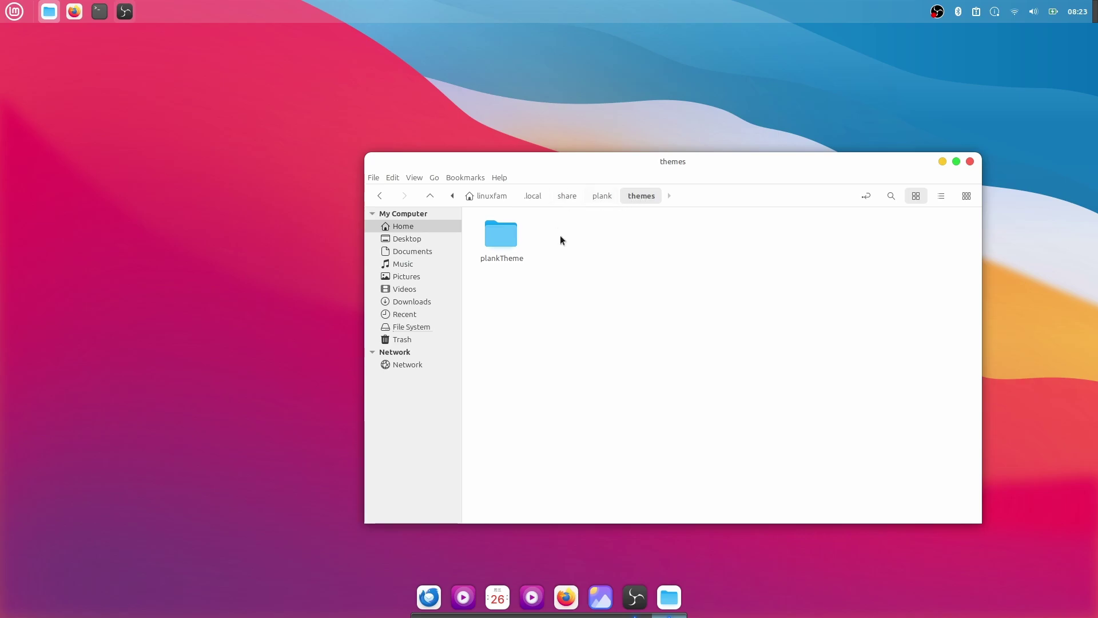
# - Close the themes folder window and switch the Plank dock theme from Default to plankTheme
pyautogui.click(969, 162)
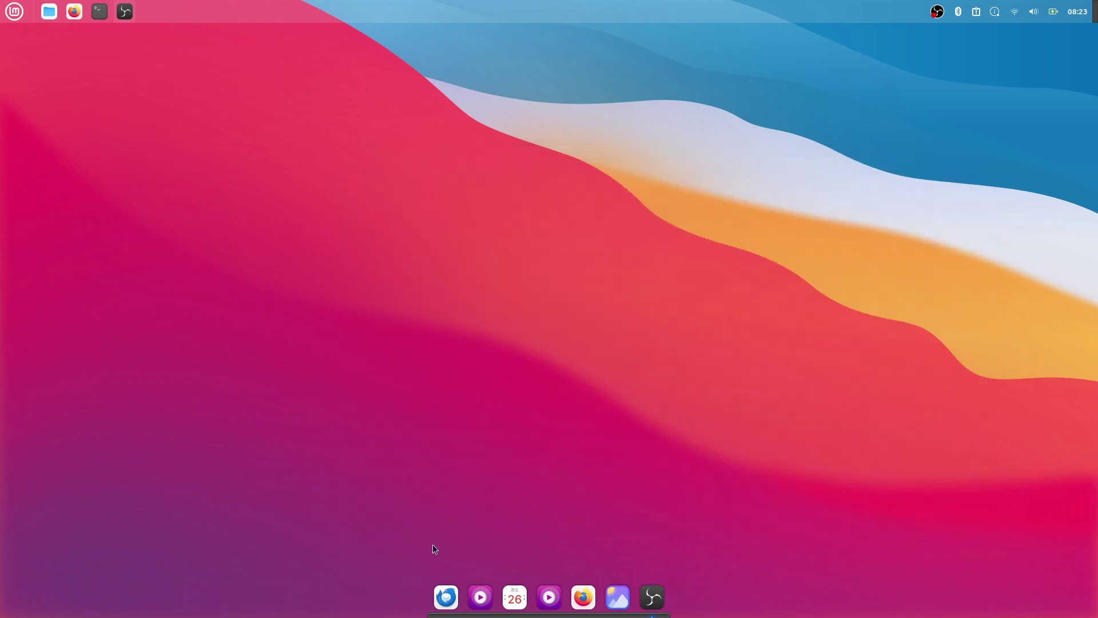
pyautogui.rightClick(429, 616)
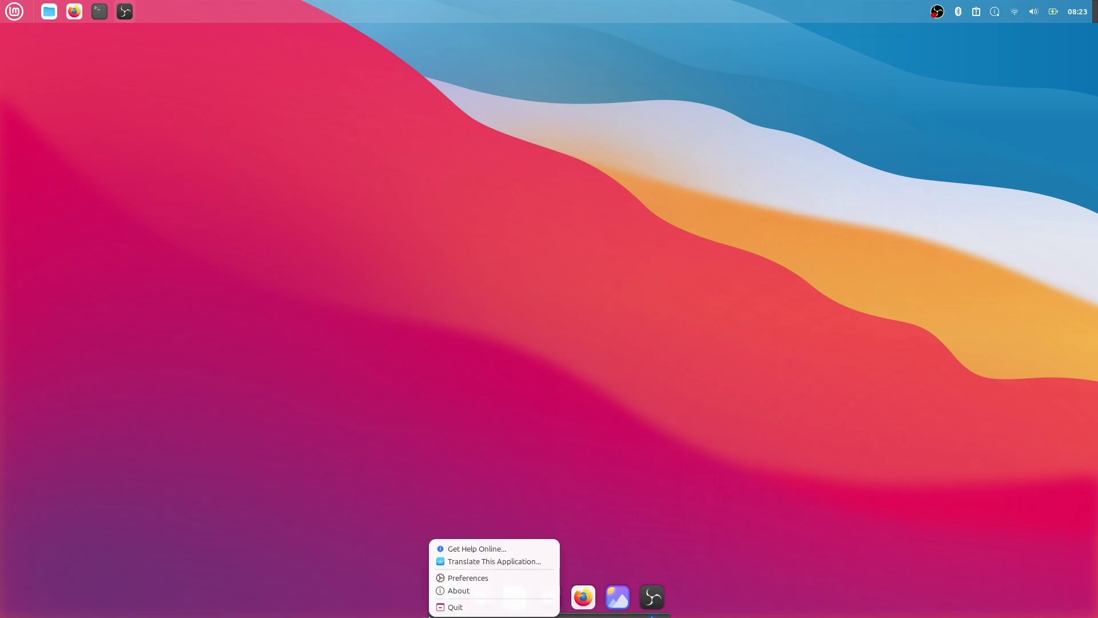
pyautogui.click(445, 577)
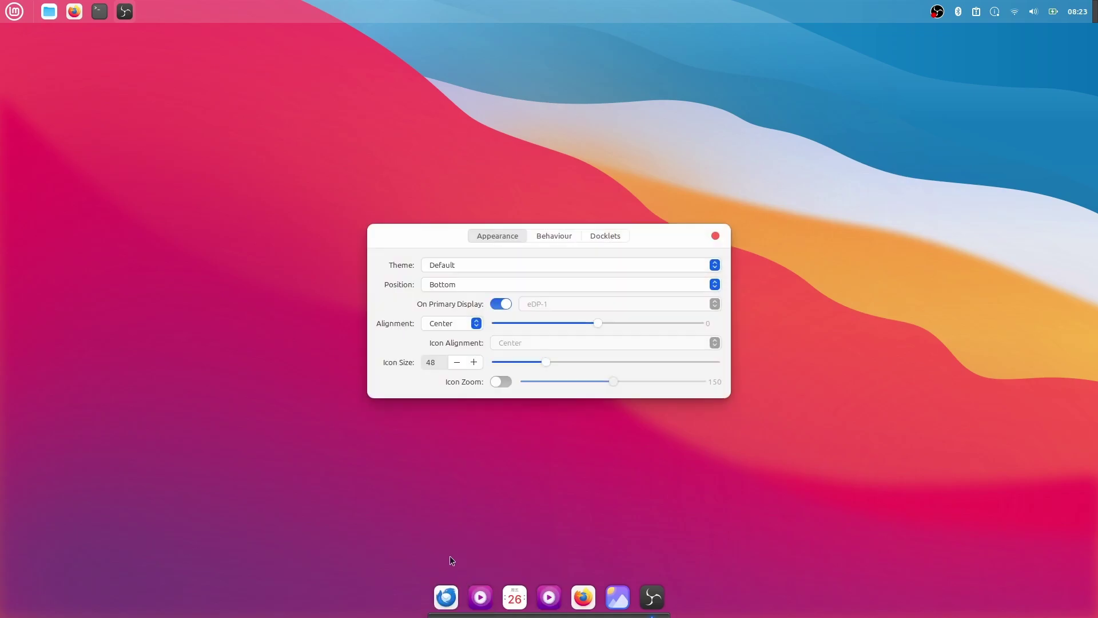
pyautogui.click(473, 268)
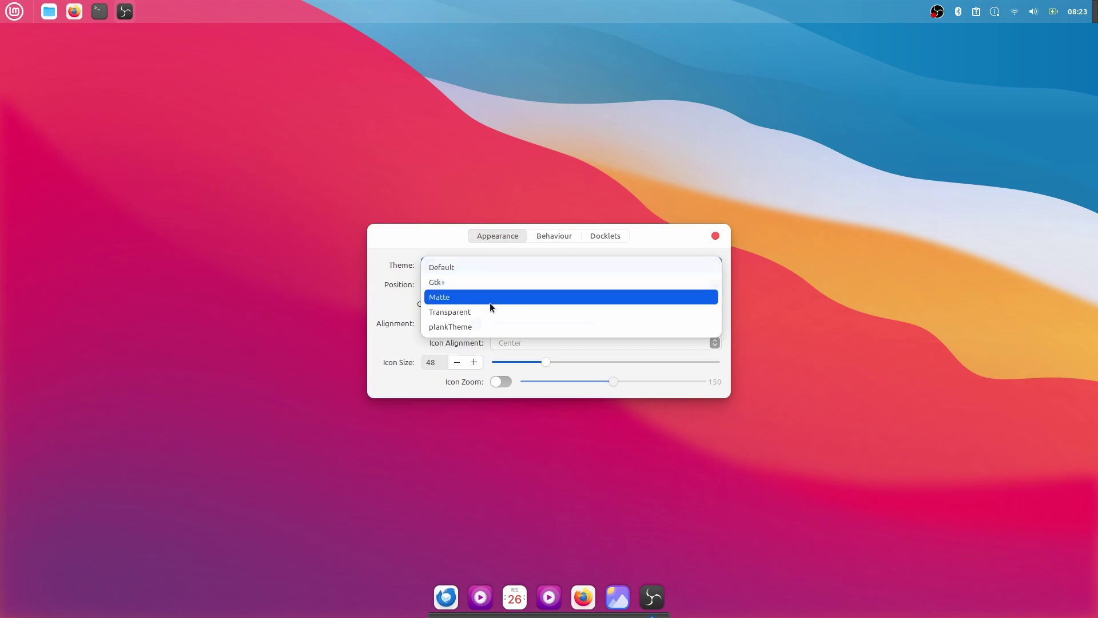
pyautogui.click(478, 329)
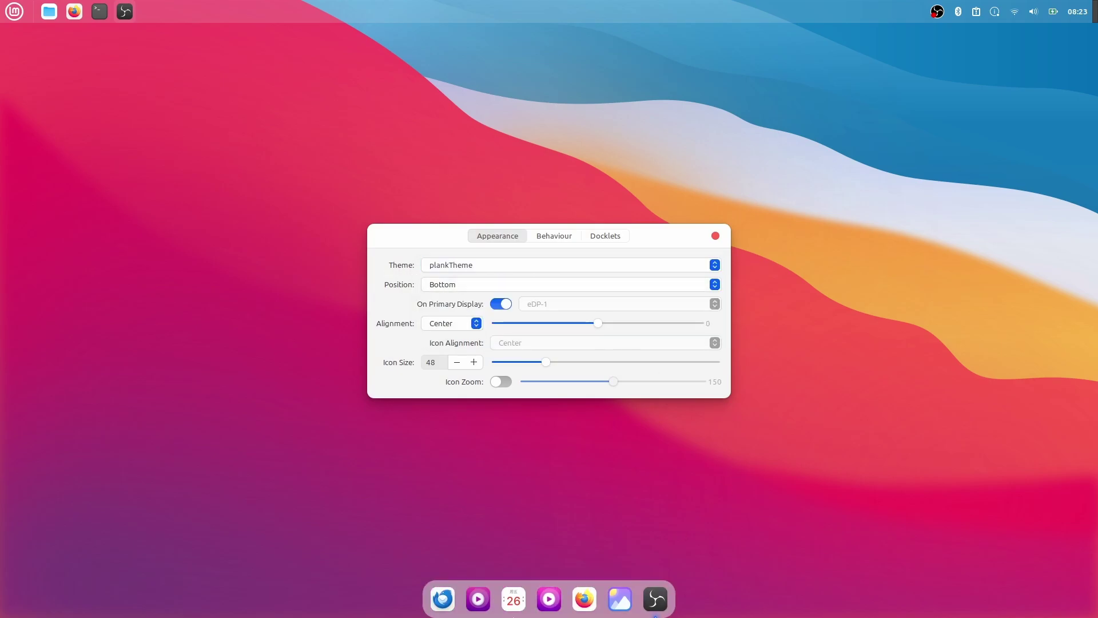
pyautogui.click(717, 237)
pyautogui.click(14, 12)
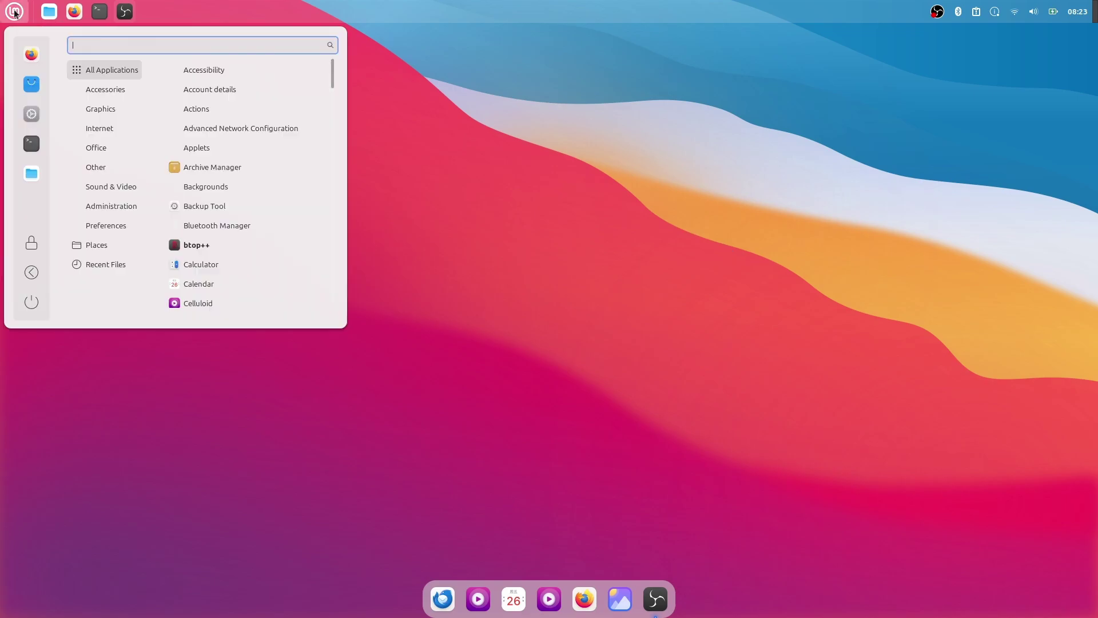
# - Launch Conky Manager with the 'conk' search and enable Run Conky at system startup
pyautogui.write('conk')
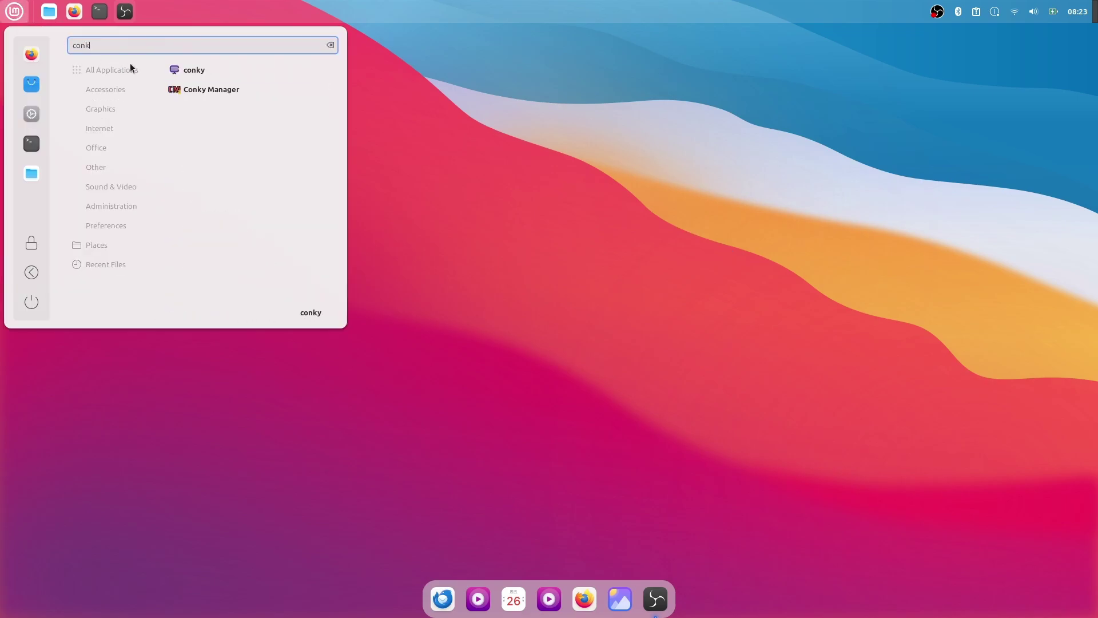
pyautogui.click(211, 89)
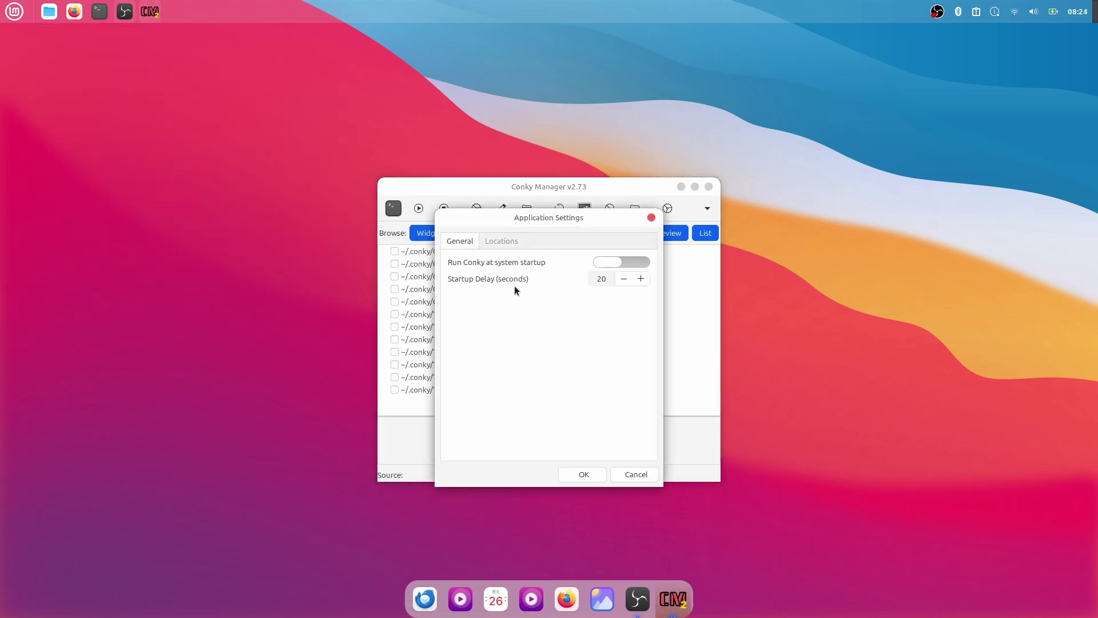
pyautogui.click(635, 263)
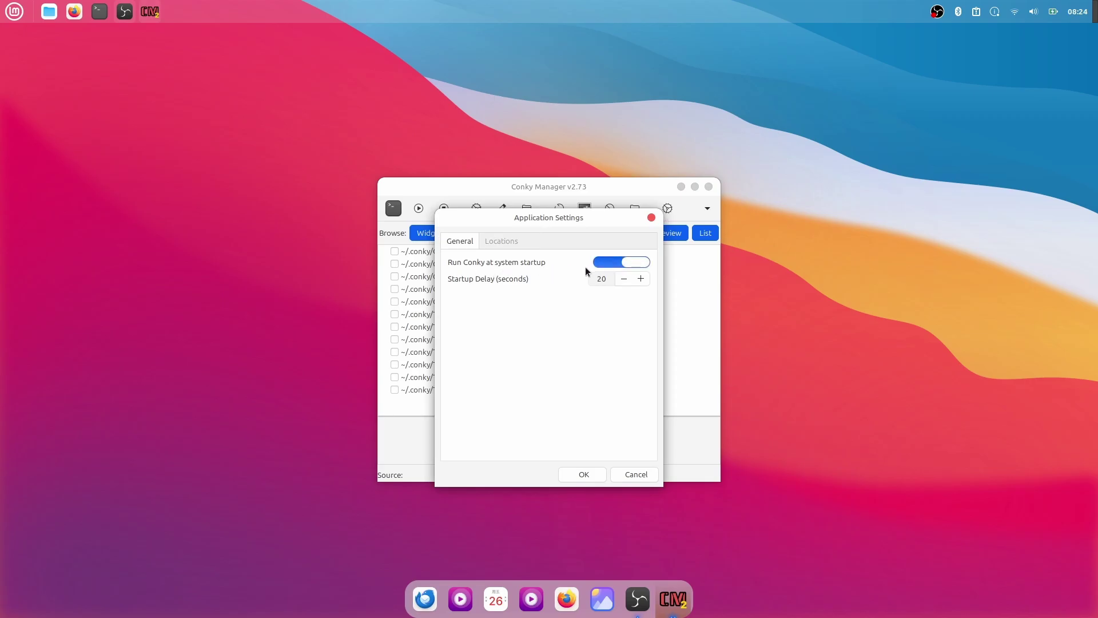
# - Add the hidden ~/.config/conky folder as an extra theme location and save
pyautogui.click(496, 243)
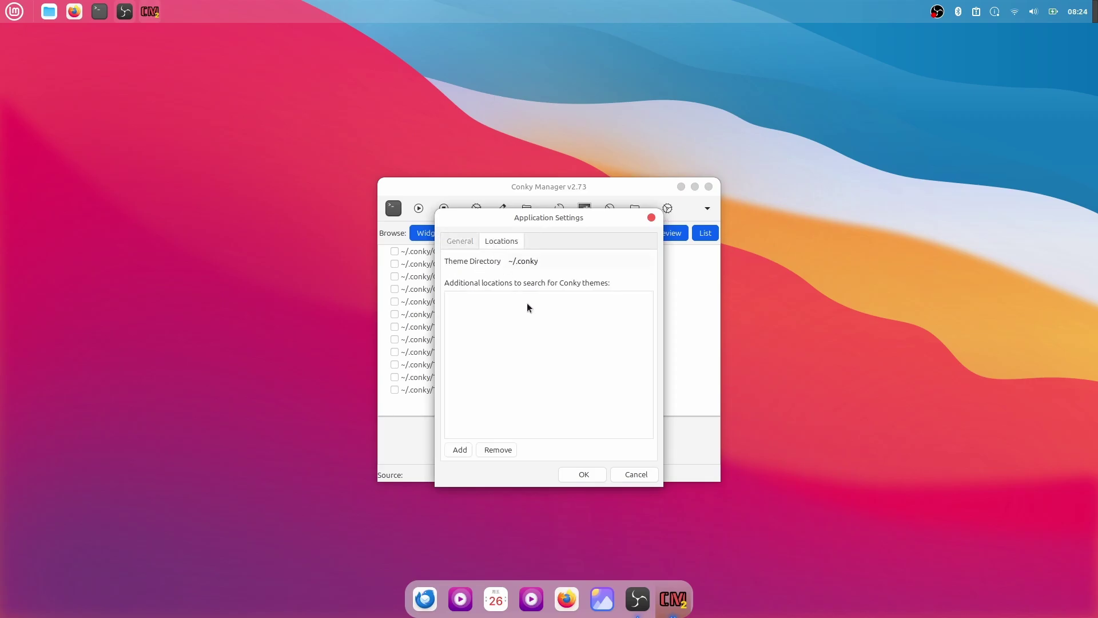
pyautogui.click(460, 450)
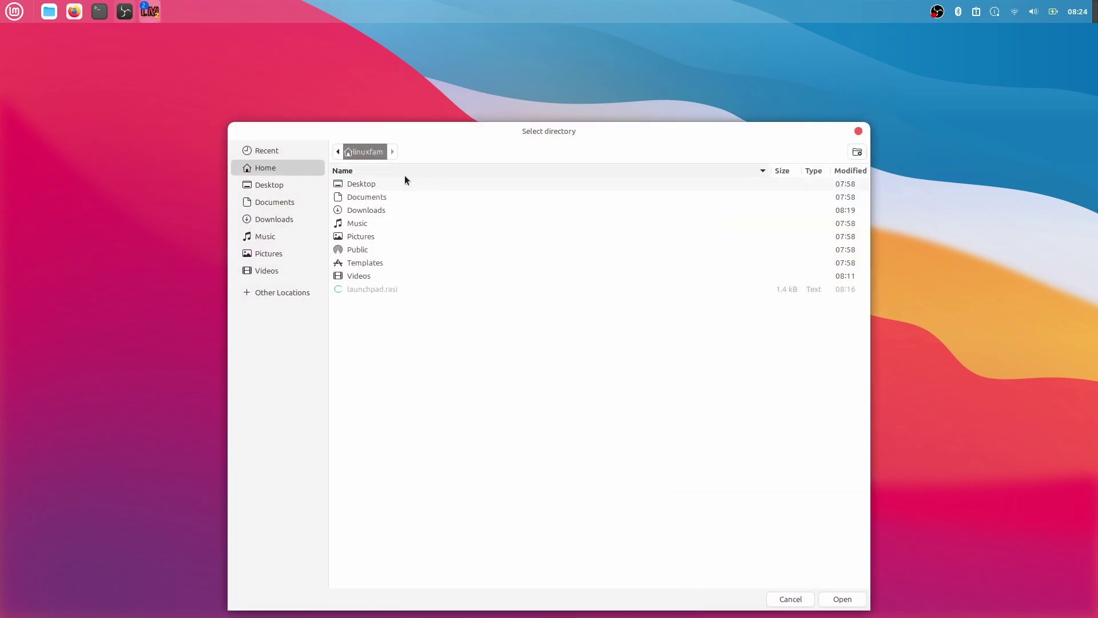
pyautogui.rightClick(403, 351)
pyautogui.click(414, 259)
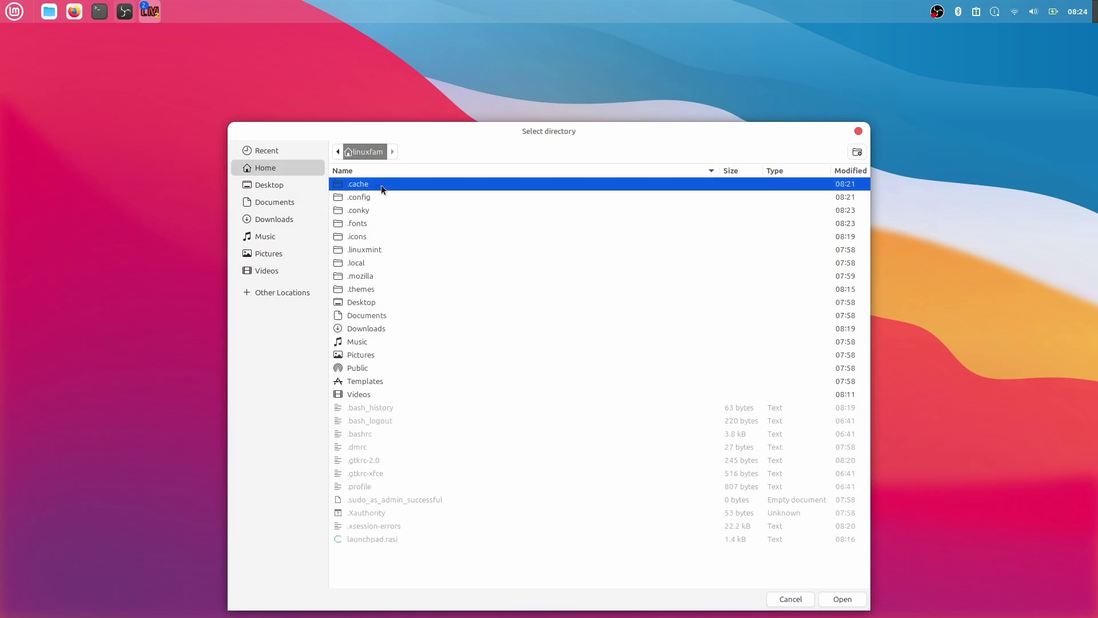
pyautogui.doubleClick(376, 196)
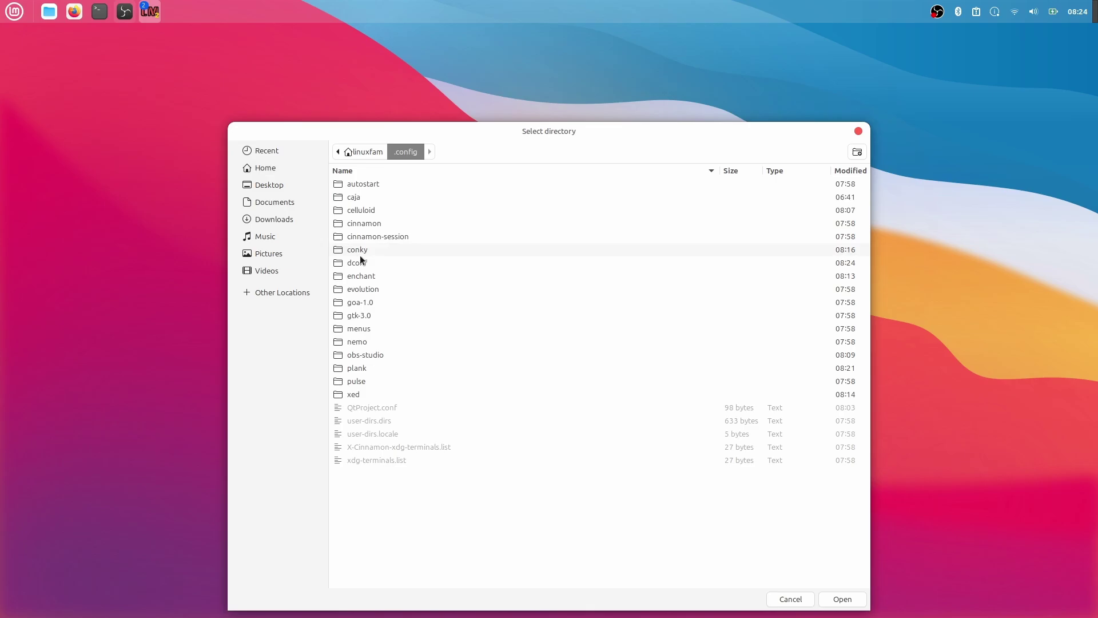
pyautogui.click(348, 253)
pyautogui.click(842, 599)
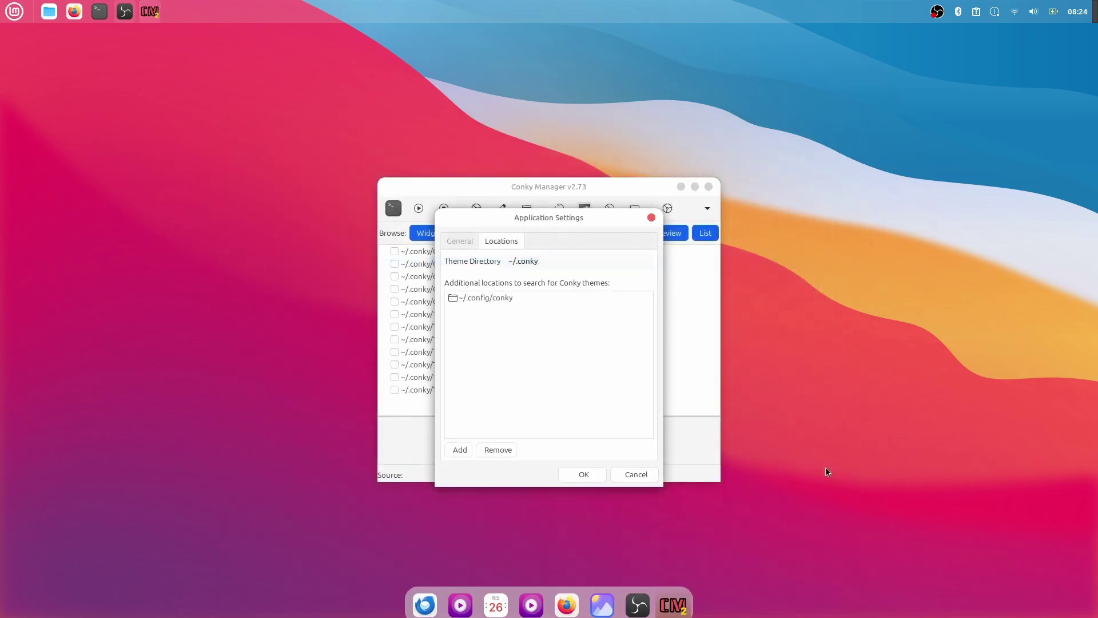
pyautogui.click(510, 306)
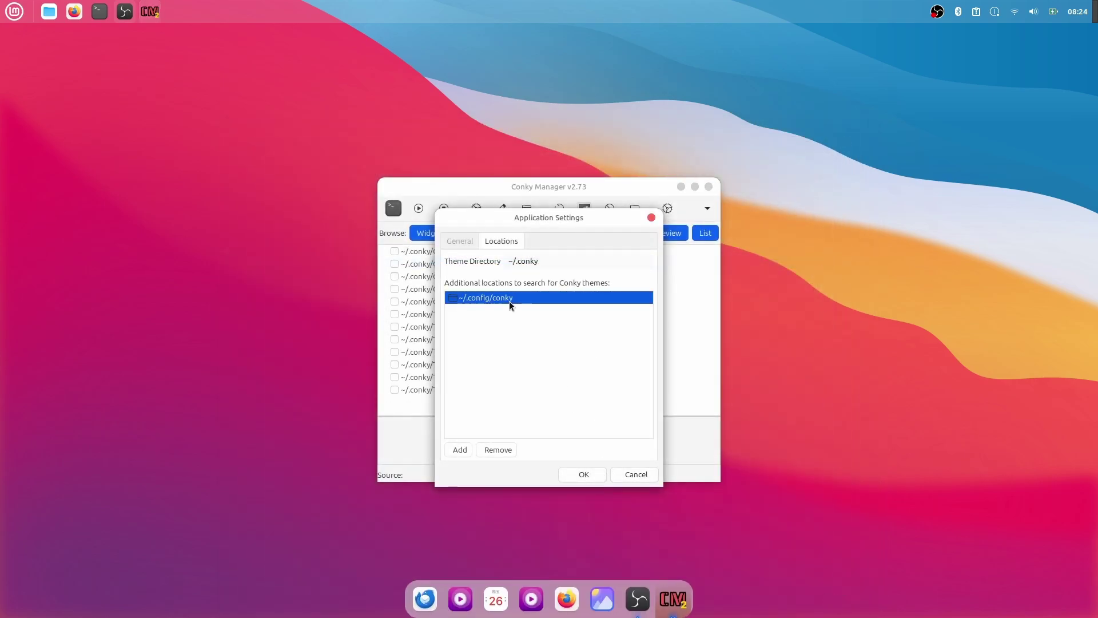
pyautogui.click(597, 474)
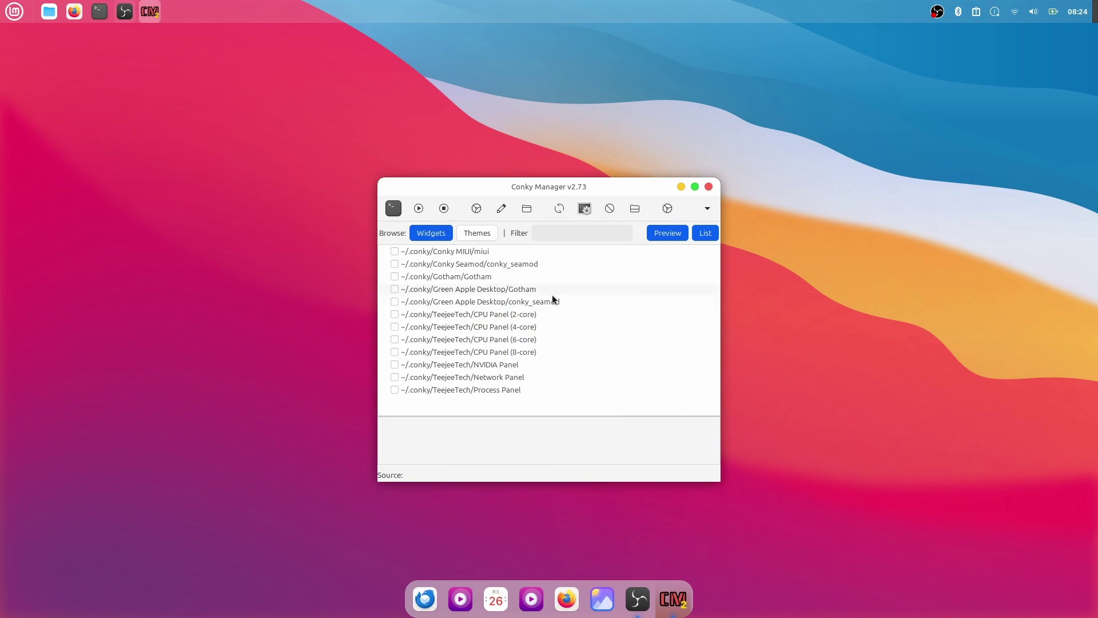
# - Refresh the widget list and enable Calendar06, Clock-04, Music02, System-Info02 and Weather04, then close Conky Manager
pyautogui.click(562, 210)
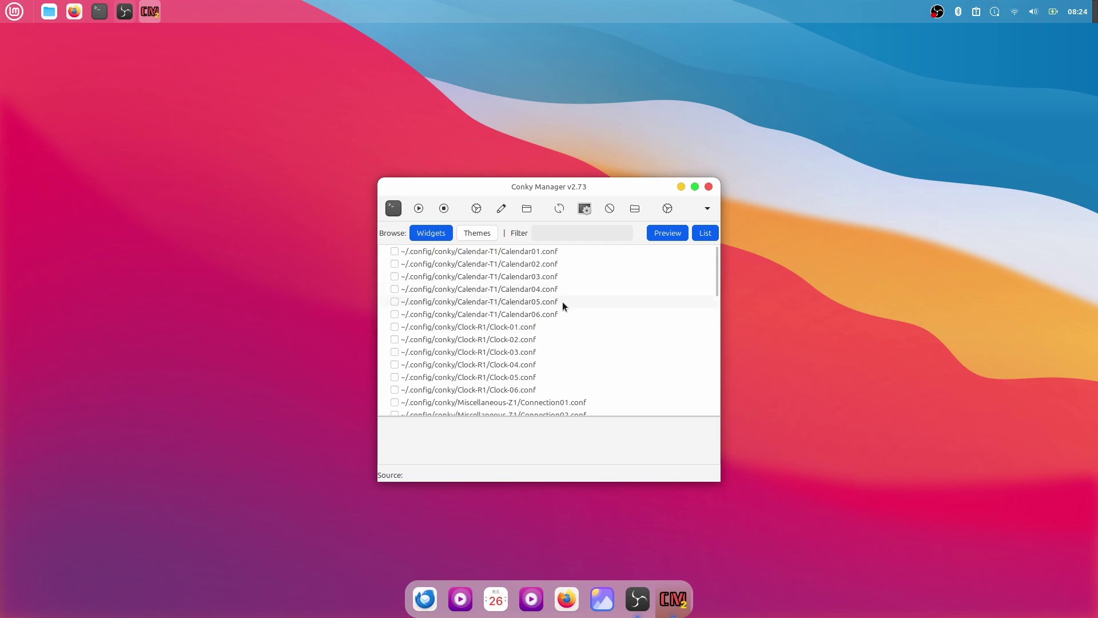
pyautogui.click(395, 315)
pyautogui.click(395, 364)
pyautogui.scroll(-3, 395, 354)
pyautogui.click(395, 340)
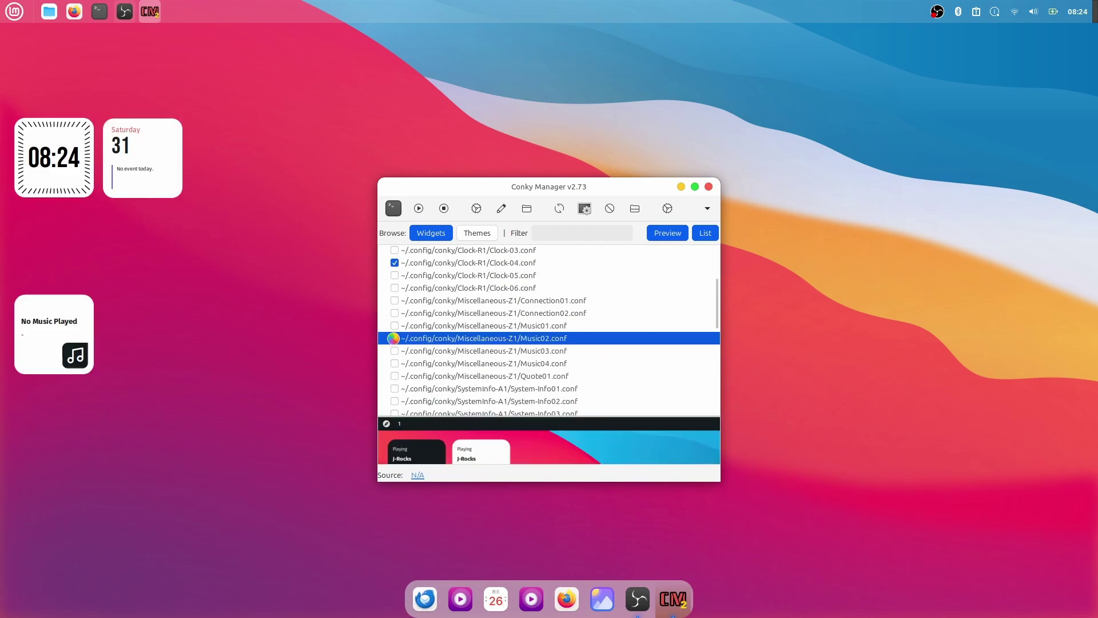
pyautogui.scroll(-1, 600, 349)
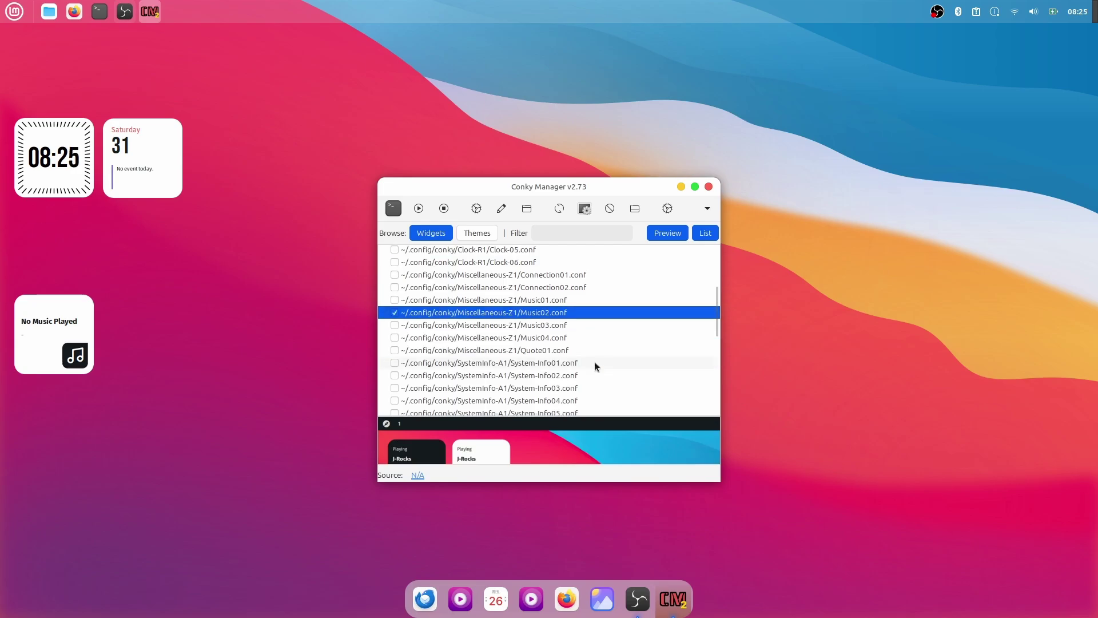
pyautogui.click(395, 375)
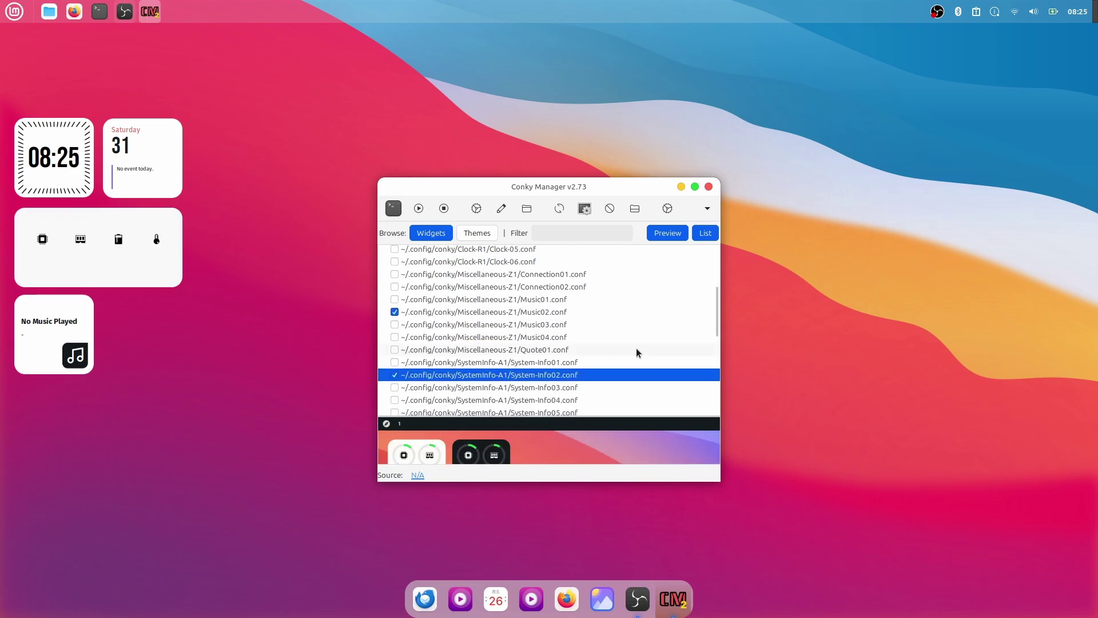
pyautogui.scroll(-4, 637, 350)
pyautogui.click(394, 348)
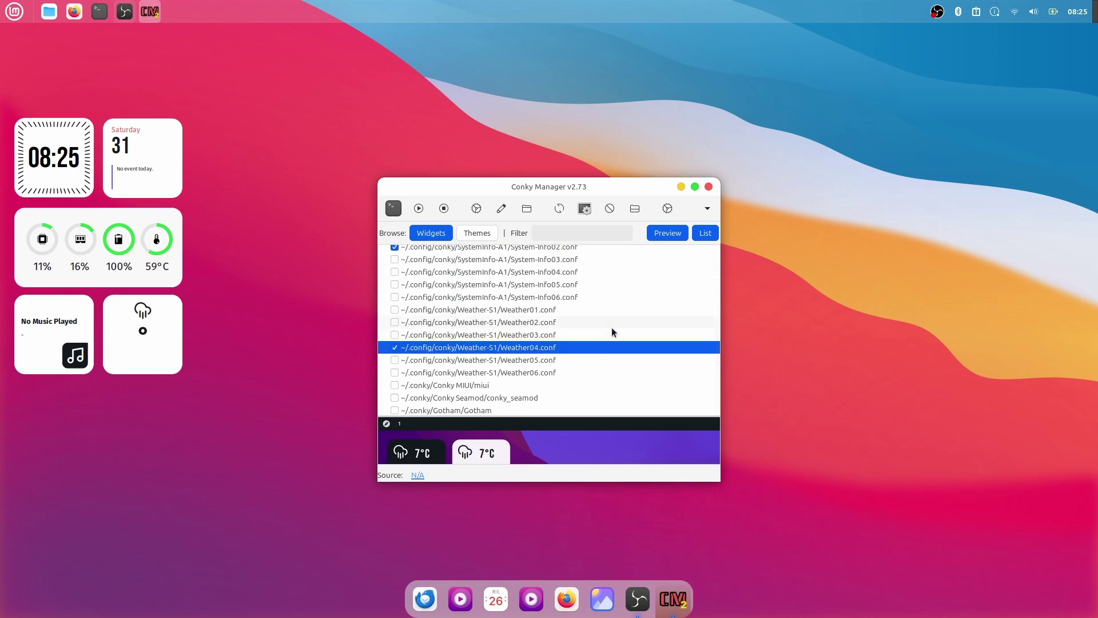
pyautogui.click(707, 187)
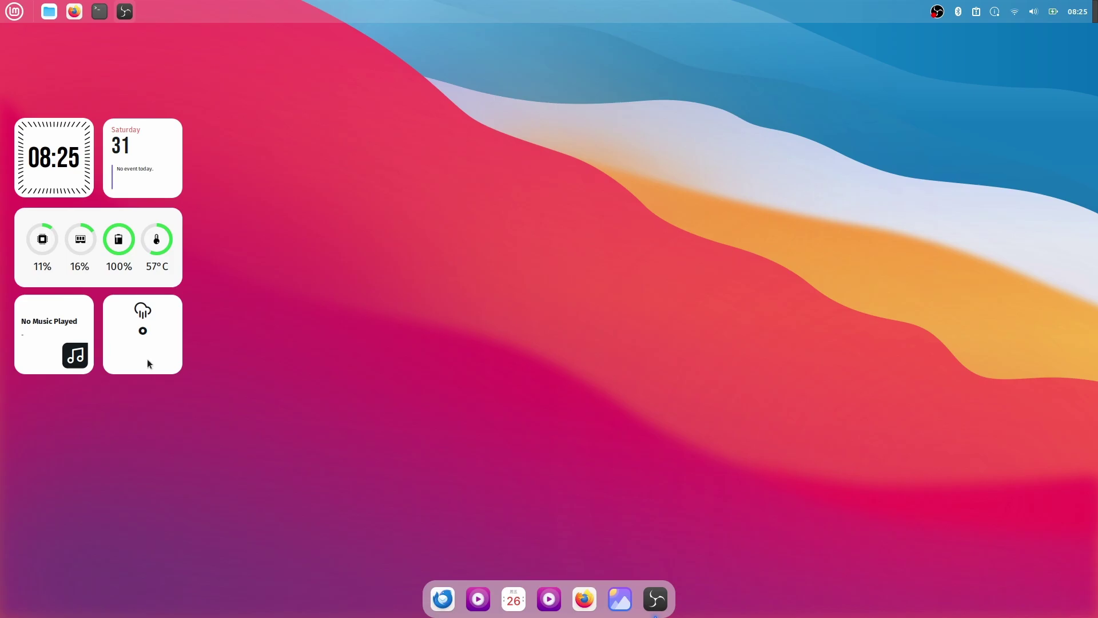
# - Open readme(for weather settings).txt from Downloads/projectFile/projectFile in the text editor
pyautogui.press('super+e')
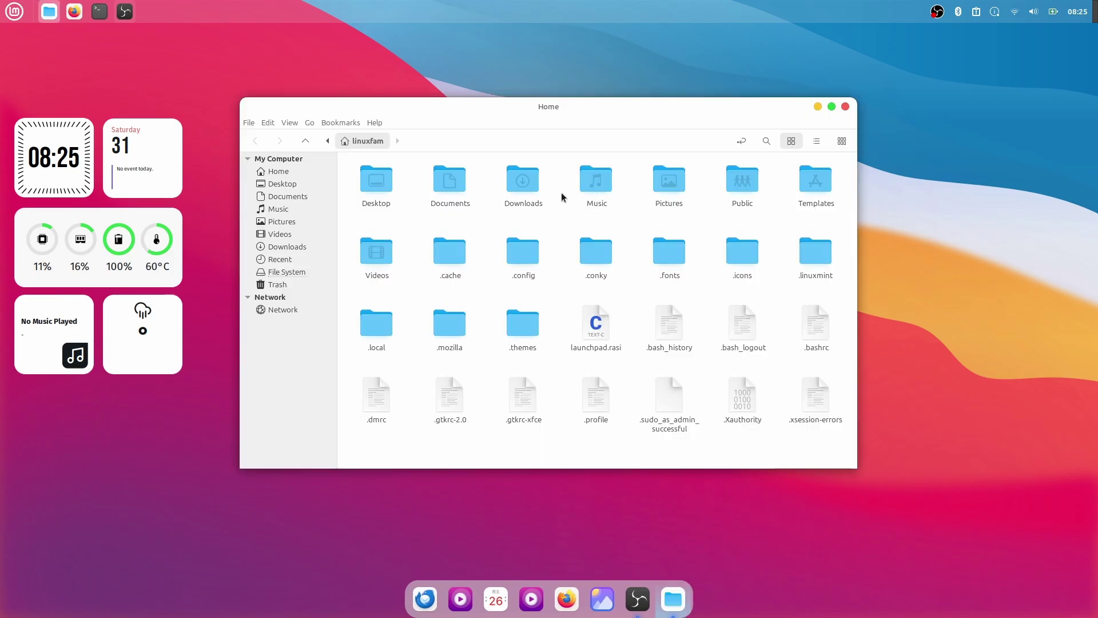
pyautogui.doubleClick(514, 191)
pyautogui.click(437, 182)
pyautogui.doubleClick(437, 182)
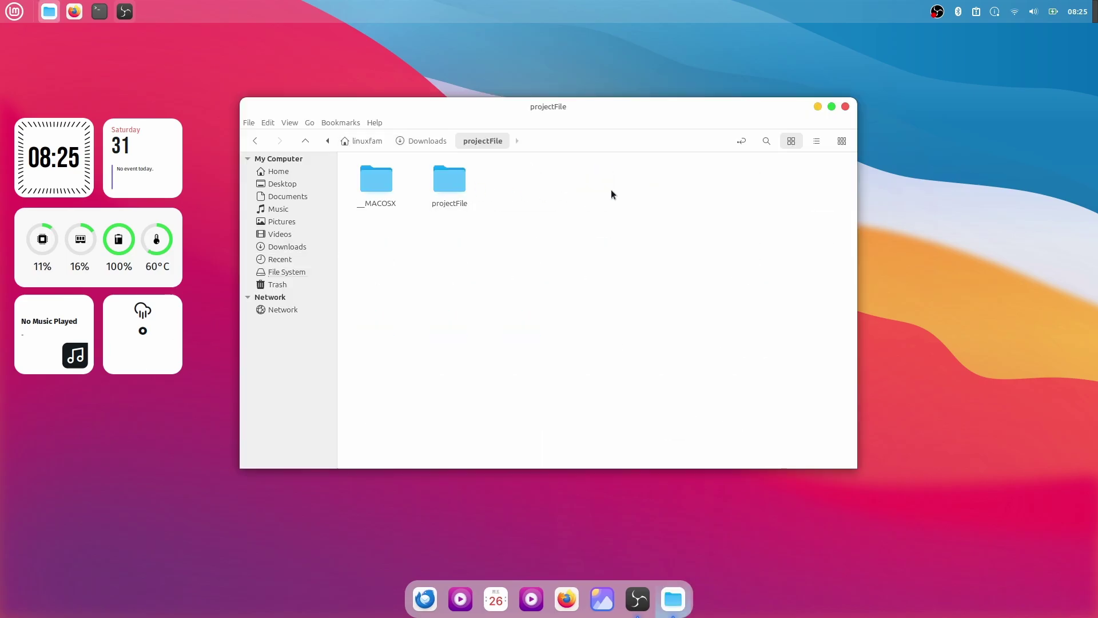
pyautogui.doubleClick(450, 182)
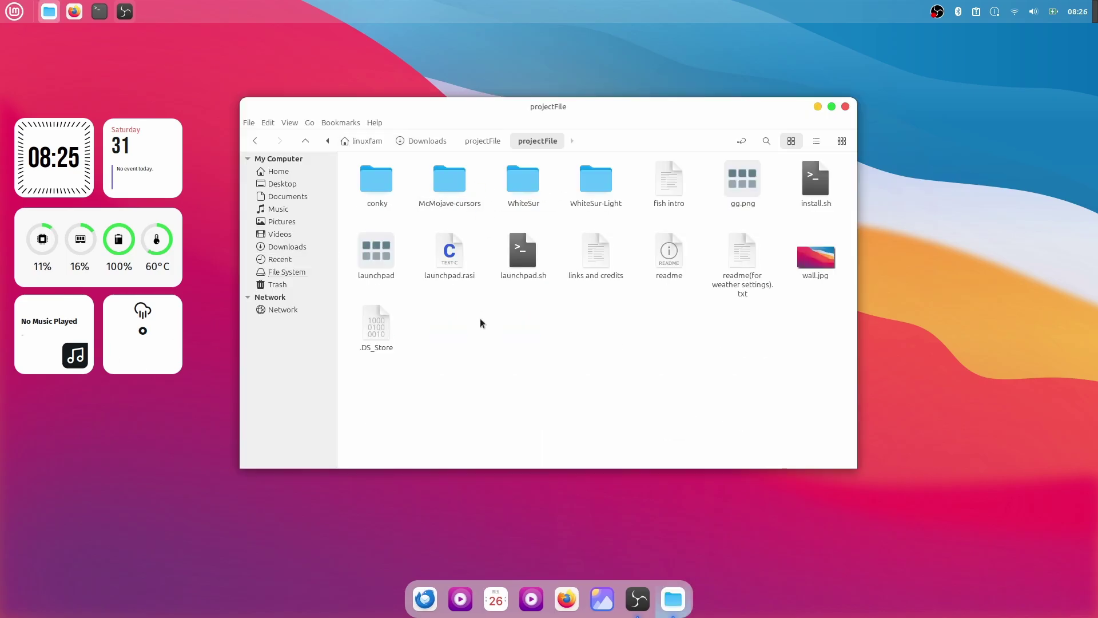
pyautogui.doubleClick(742, 269)
# - Centre the readme window, read the city id and api_key instructions, then close it
pyautogui.moveTo(311, 63); pyautogui.dragTo(661, 134)
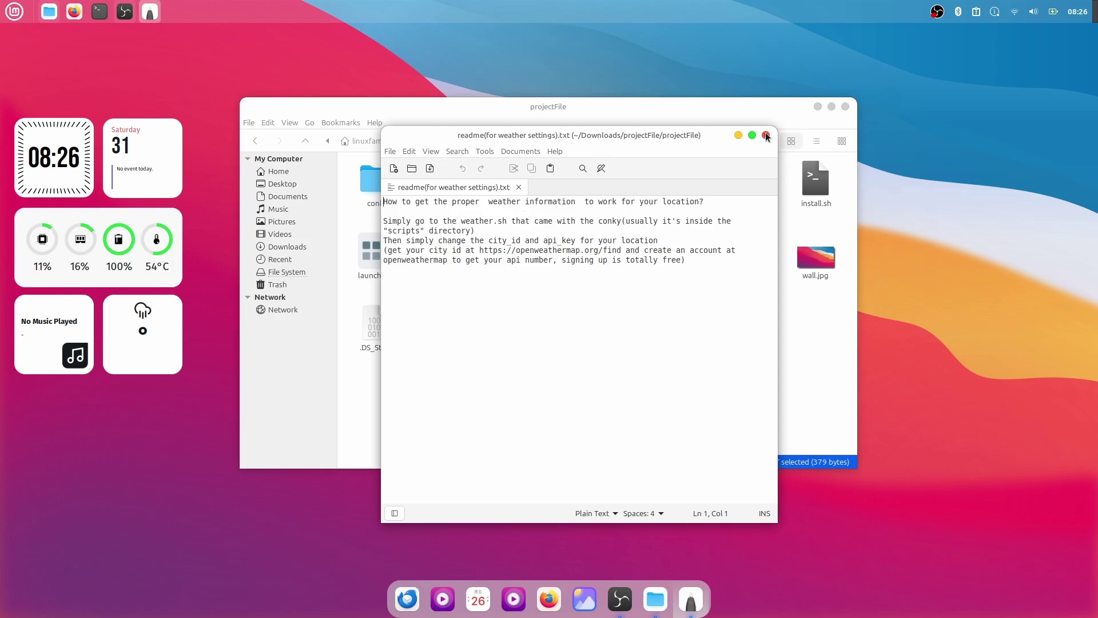
pyautogui.moveTo(694, 261); pyautogui.dragTo(381, 199)
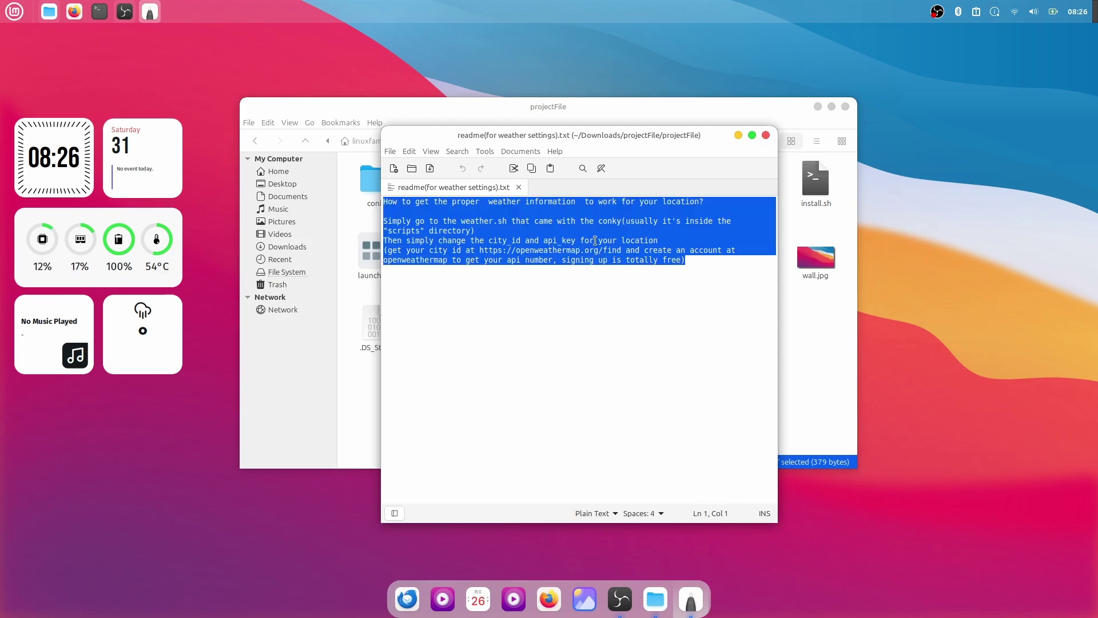
pyautogui.click(640, 240)
pyautogui.click(766, 136)
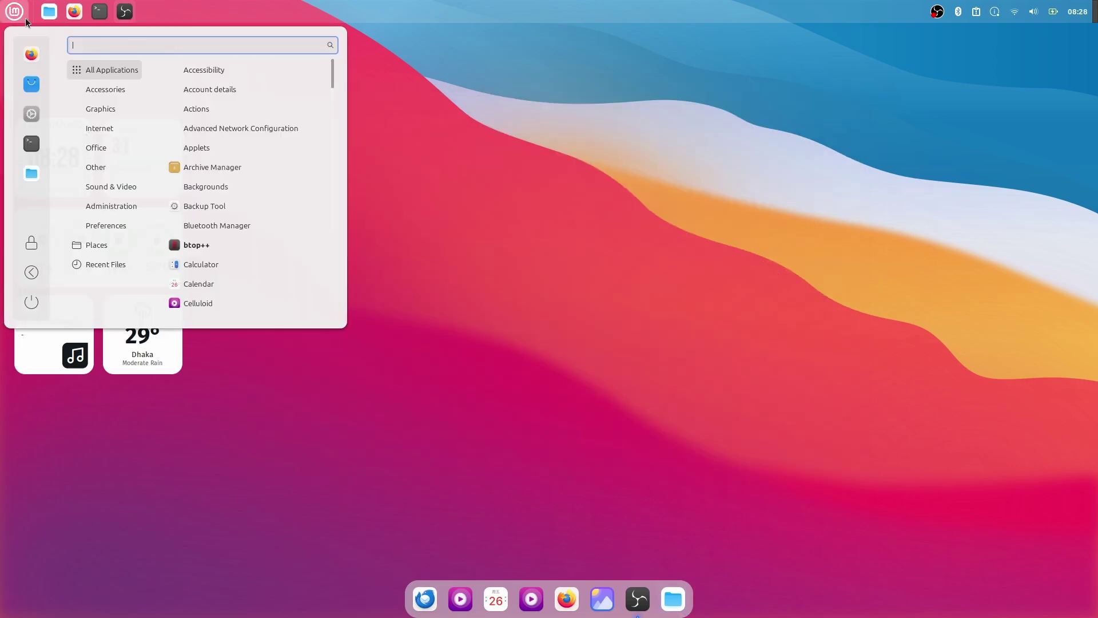
# - Add Plank from the installed applications list as a new Startup Applications entry
pyautogui.write('start')
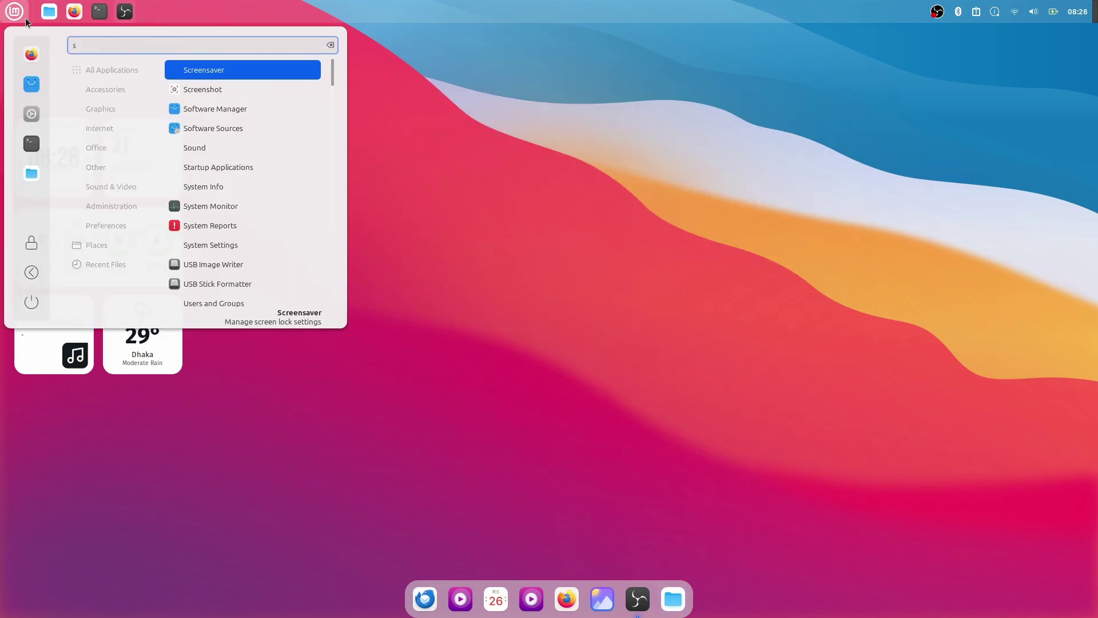
pyautogui.click(239, 71)
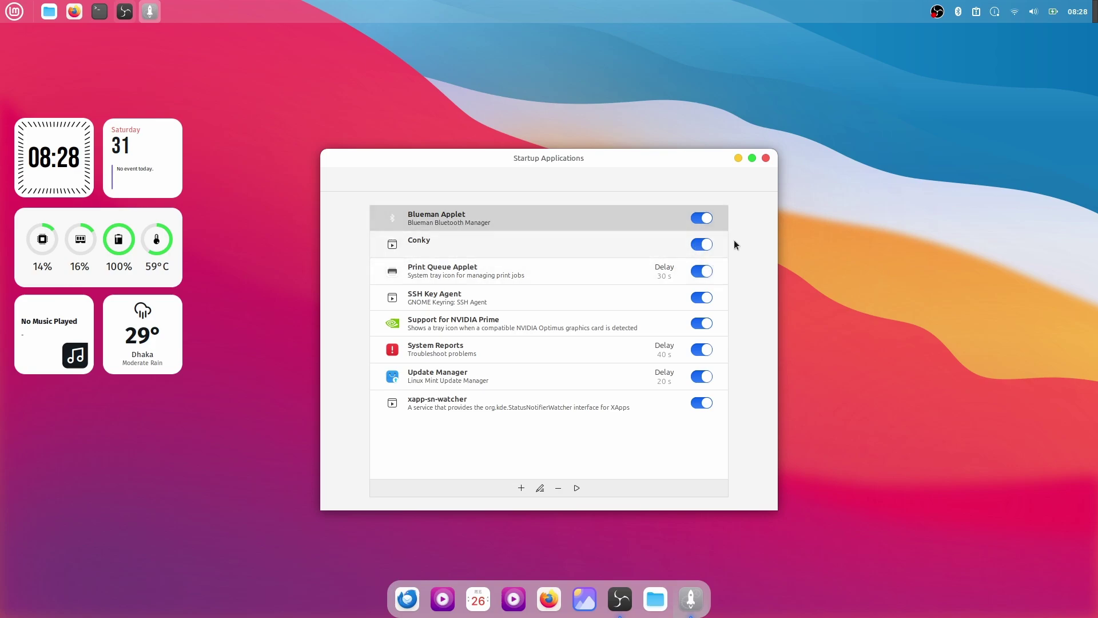
pyautogui.click(521, 487)
pyautogui.click(522, 515)
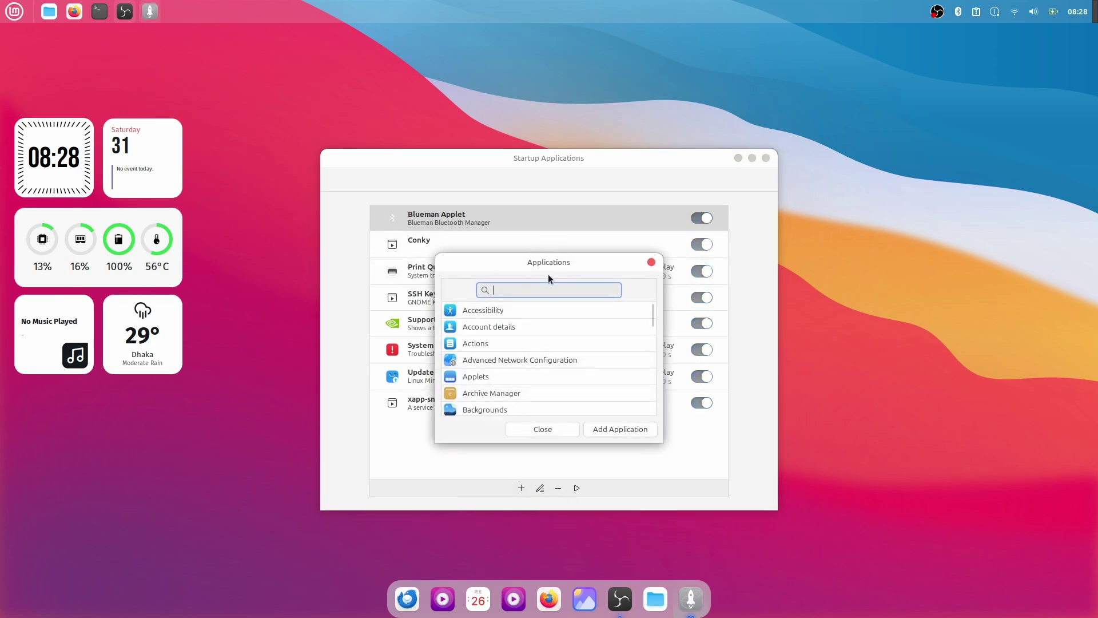
pyautogui.write('plan')
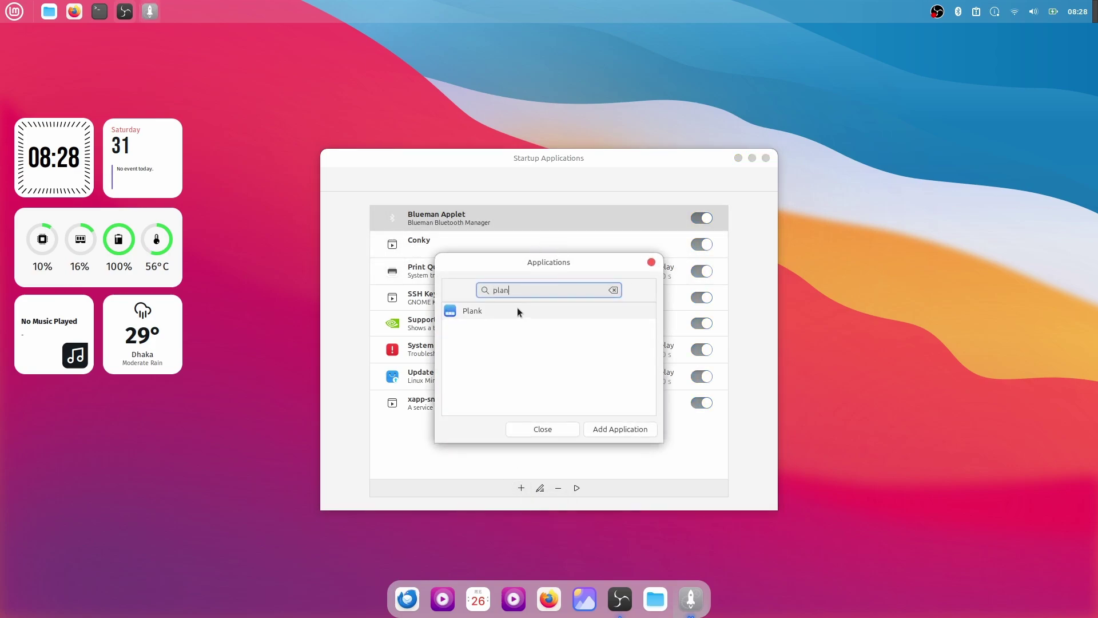
pyautogui.click(492, 309)
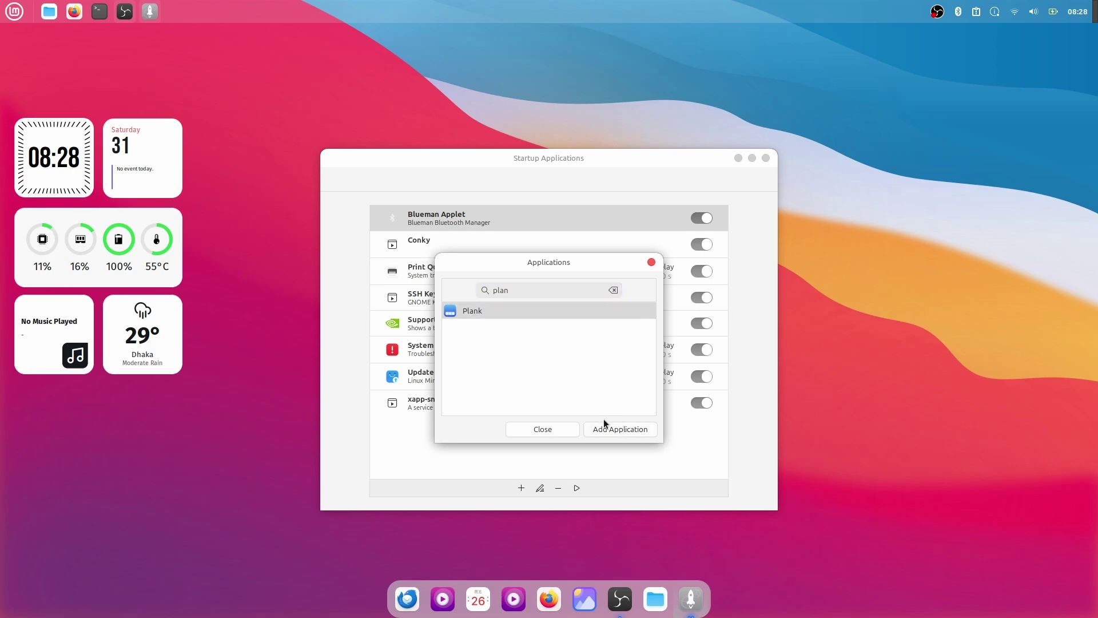
pyautogui.click(618, 433)
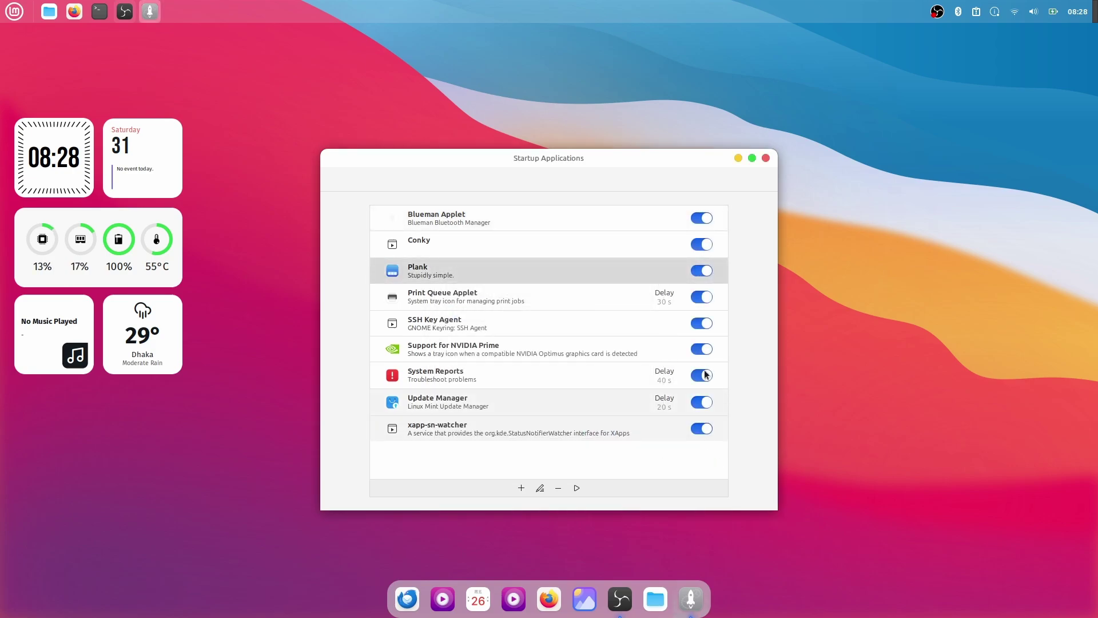
pyautogui.click(765, 159)
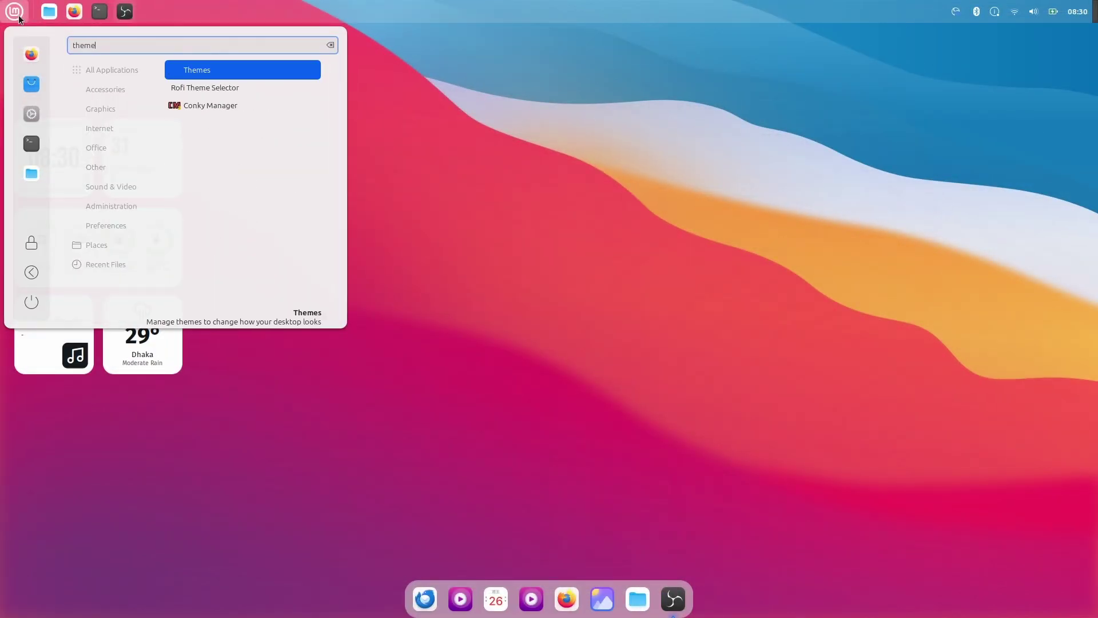
pyautogui.click(230, 71)
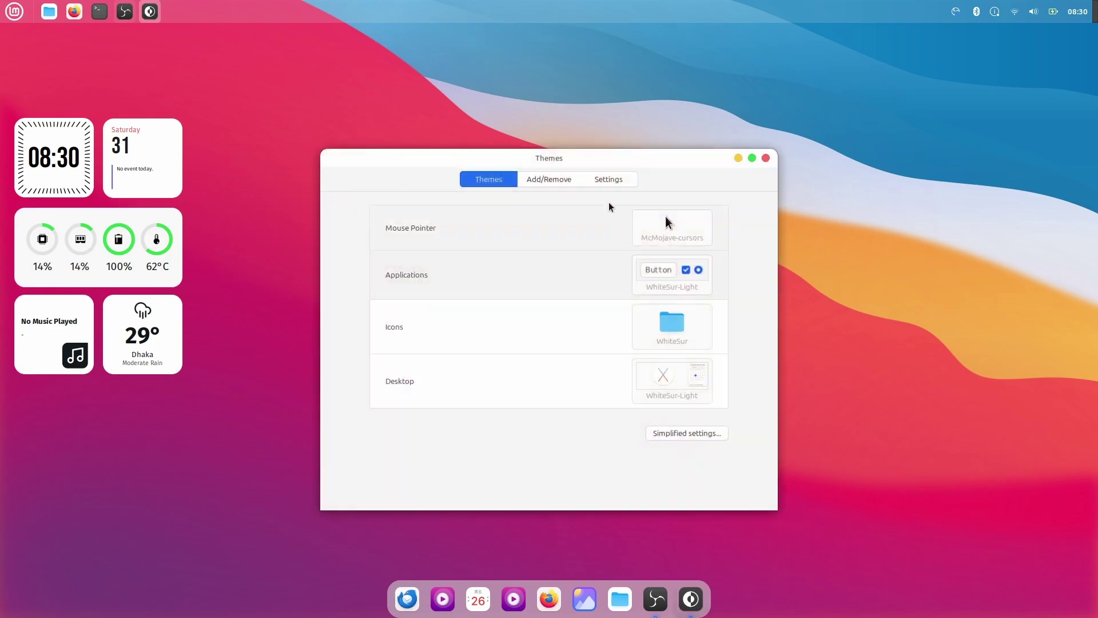
pyautogui.click(657, 335)
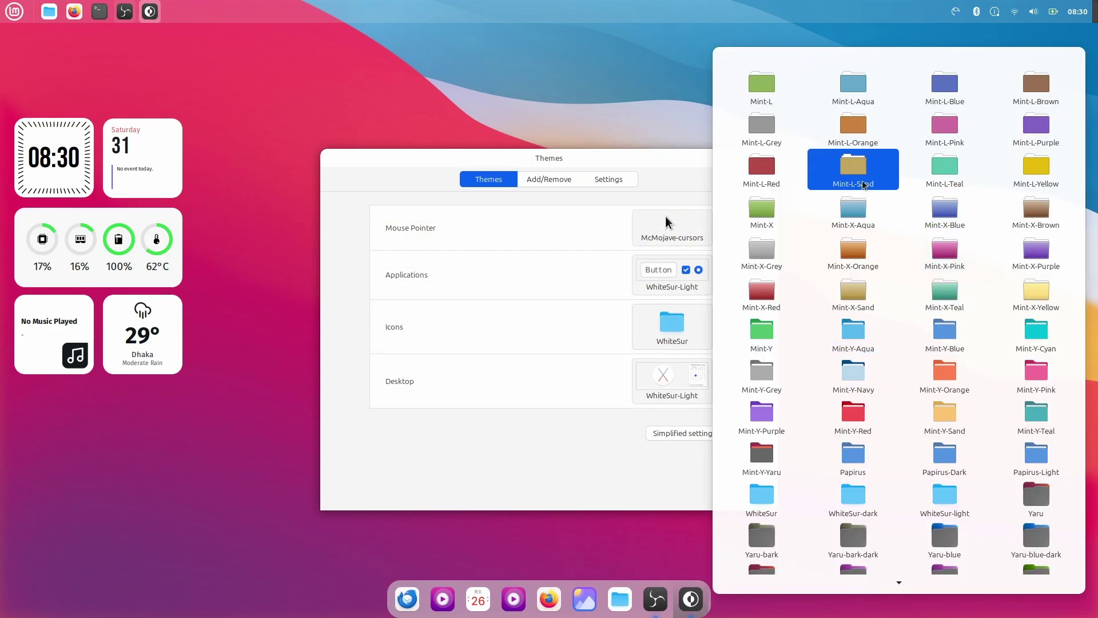
pyautogui.click(865, 143)
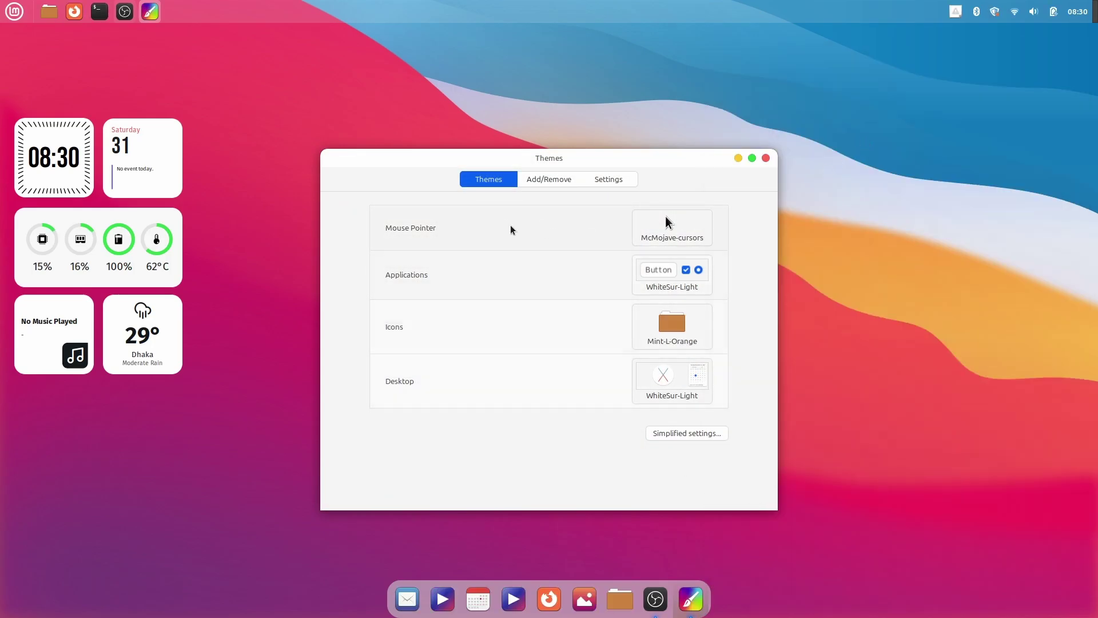
pyautogui.click(681, 312)
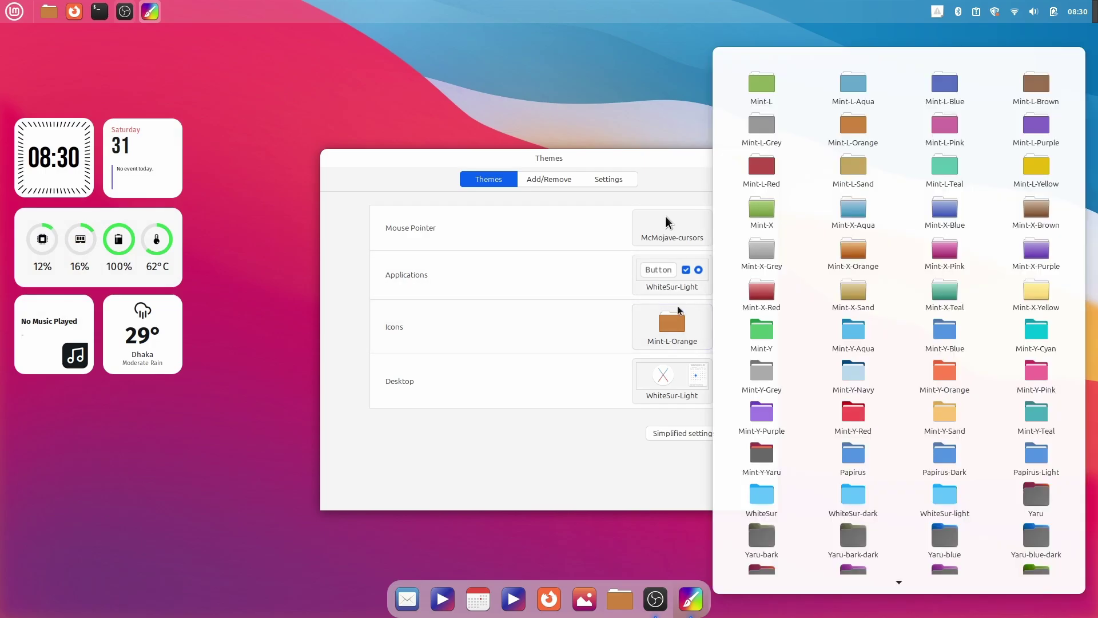
pyautogui.scroll(-1, 772, 452)
pyautogui.click(770, 452)
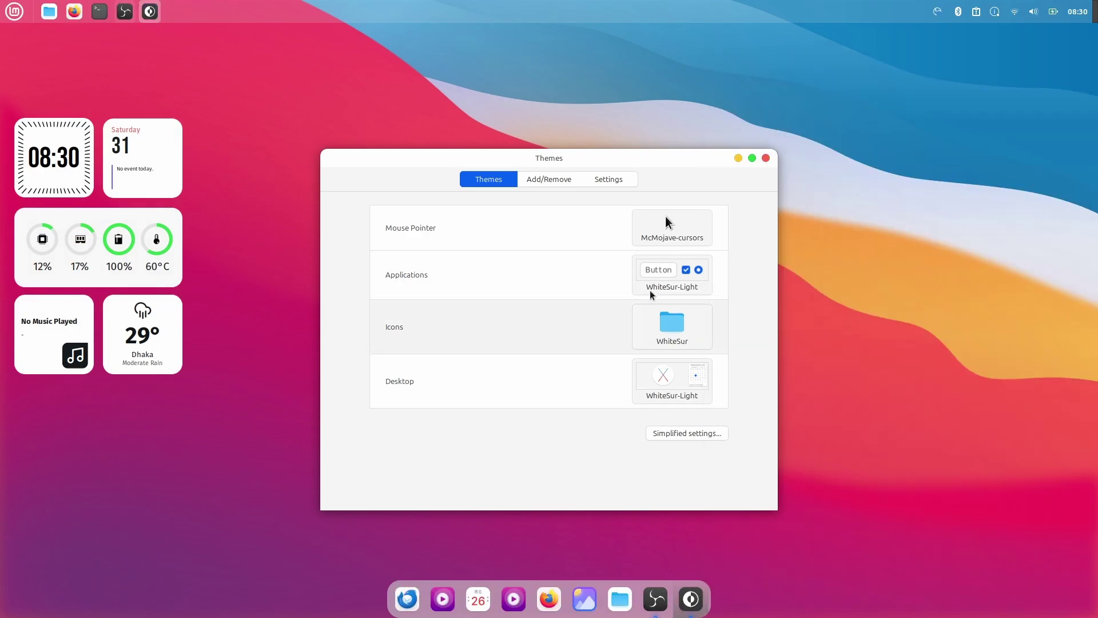
pyautogui.click(14, 11)
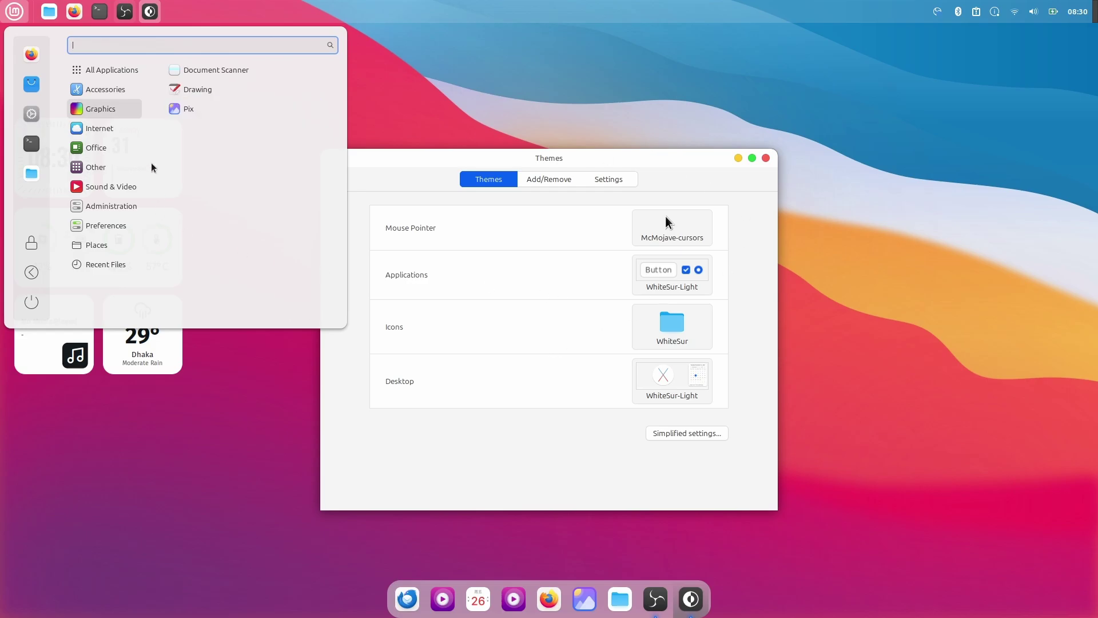
pyautogui.click(486, 430)
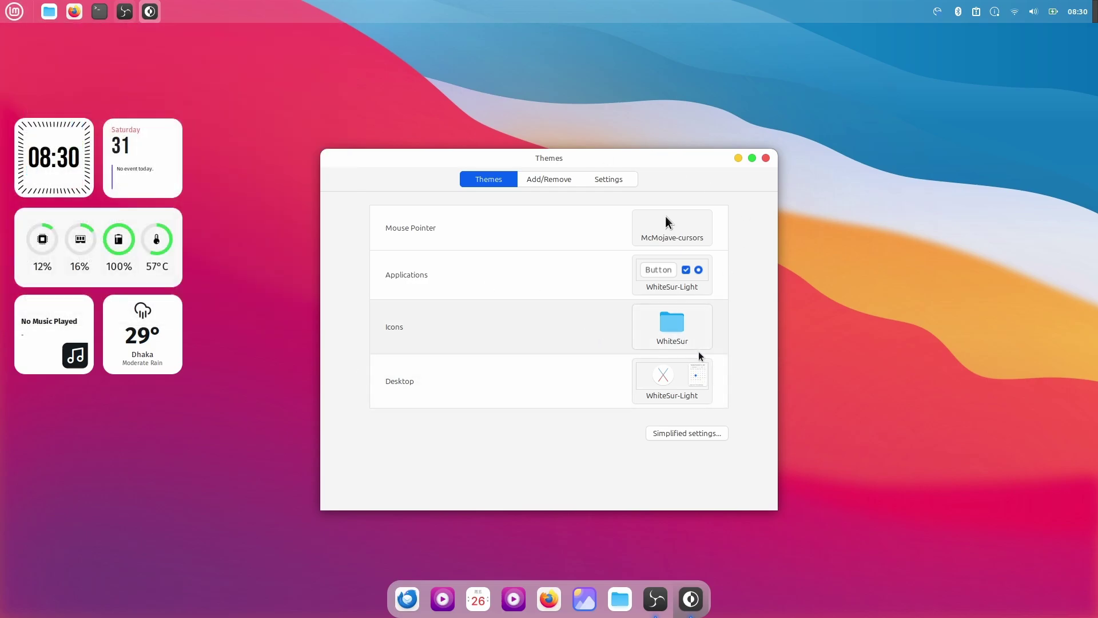
pyautogui.click(13, 11)
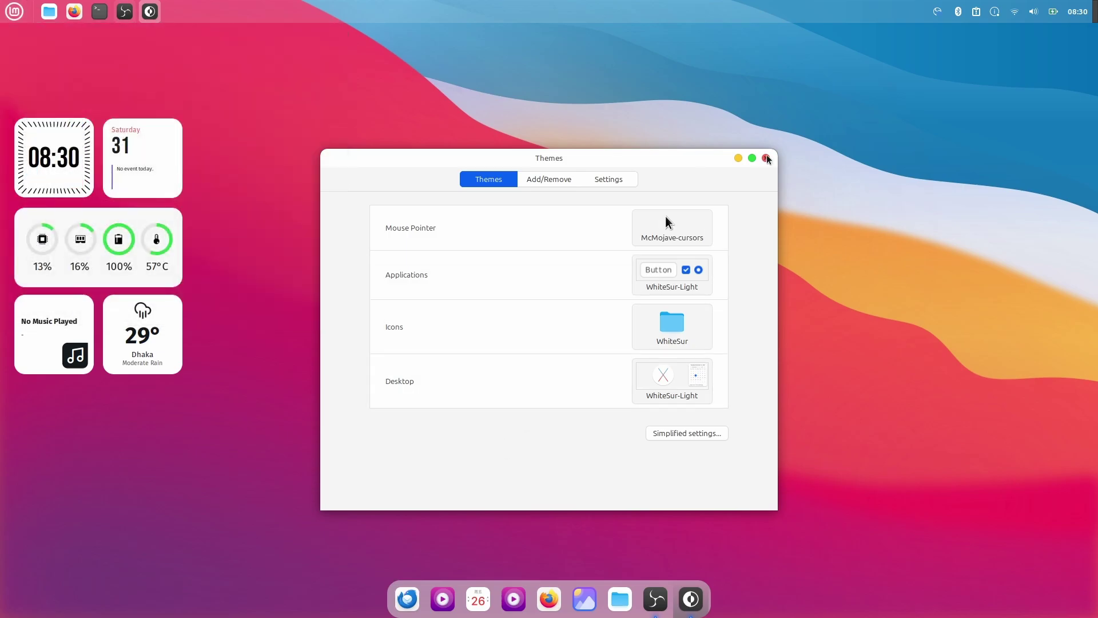
pyautogui.click(15, 12)
pyautogui.click(578, 351)
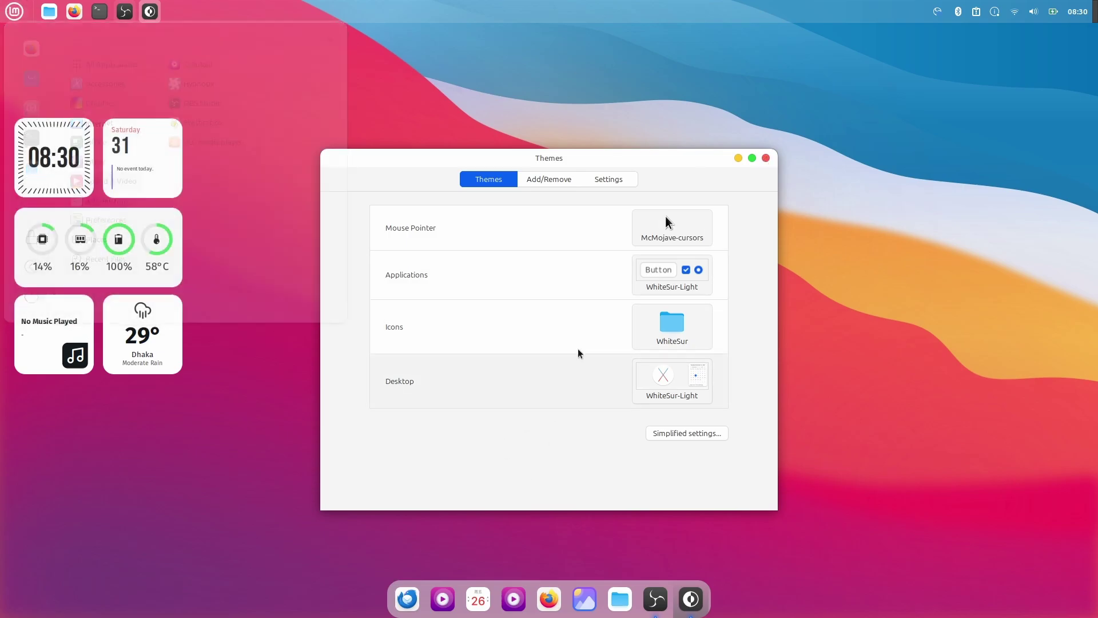
# - Close the theme settings and add the Applications docklet through Plank Preferences
pyautogui.click(766, 158)
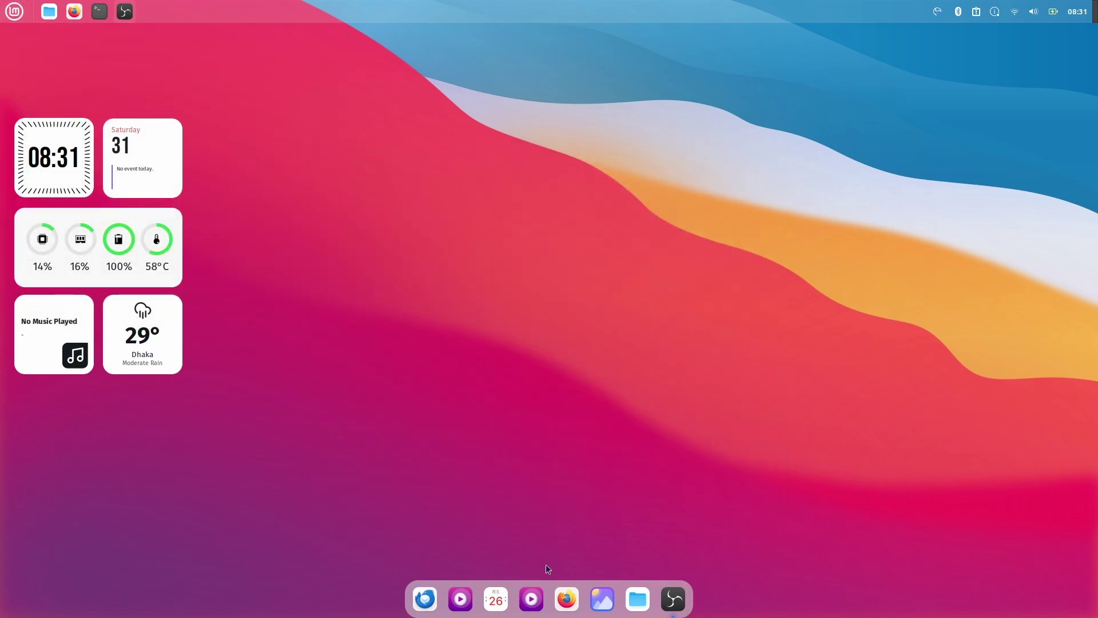
pyautogui.rightClick(425, 599)
pyautogui.click(451, 565)
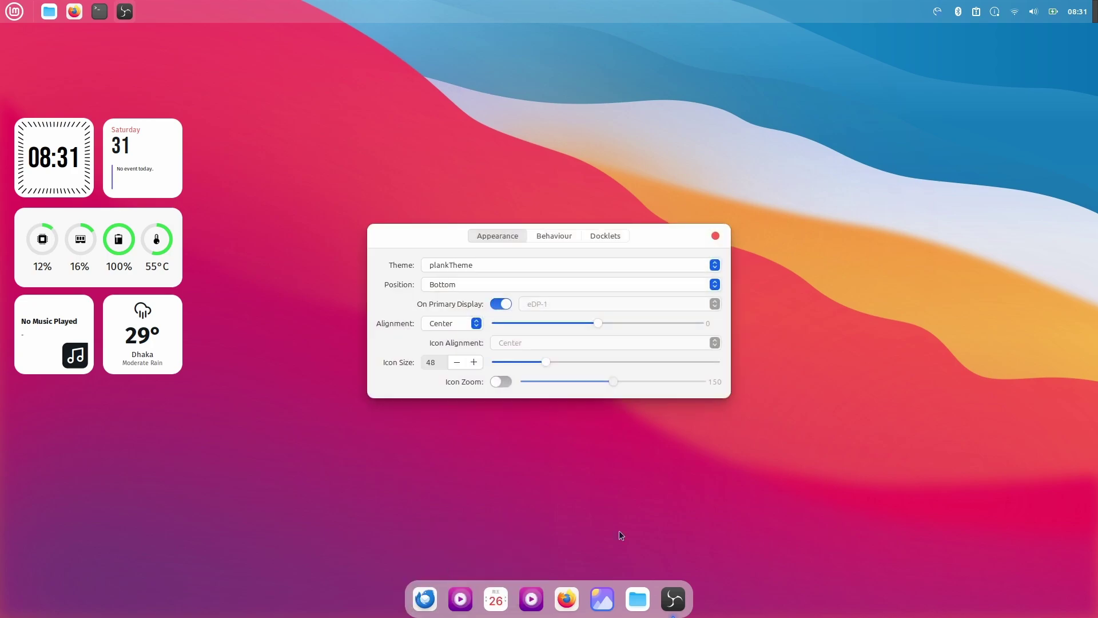
pyautogui.click(600, 238)
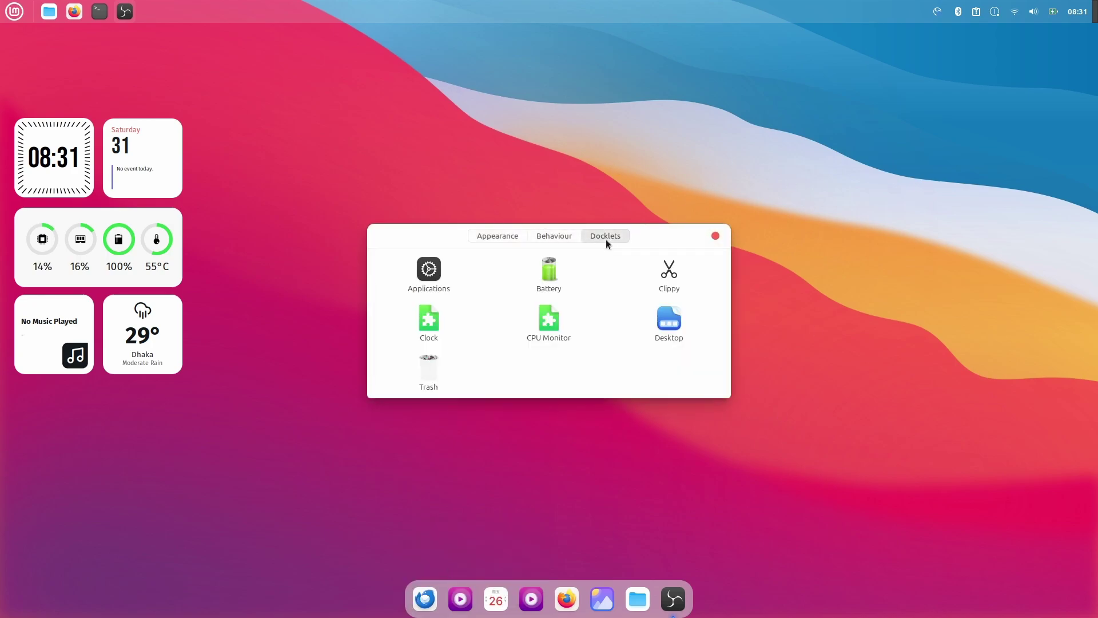
pyautogui.click(430, 279)
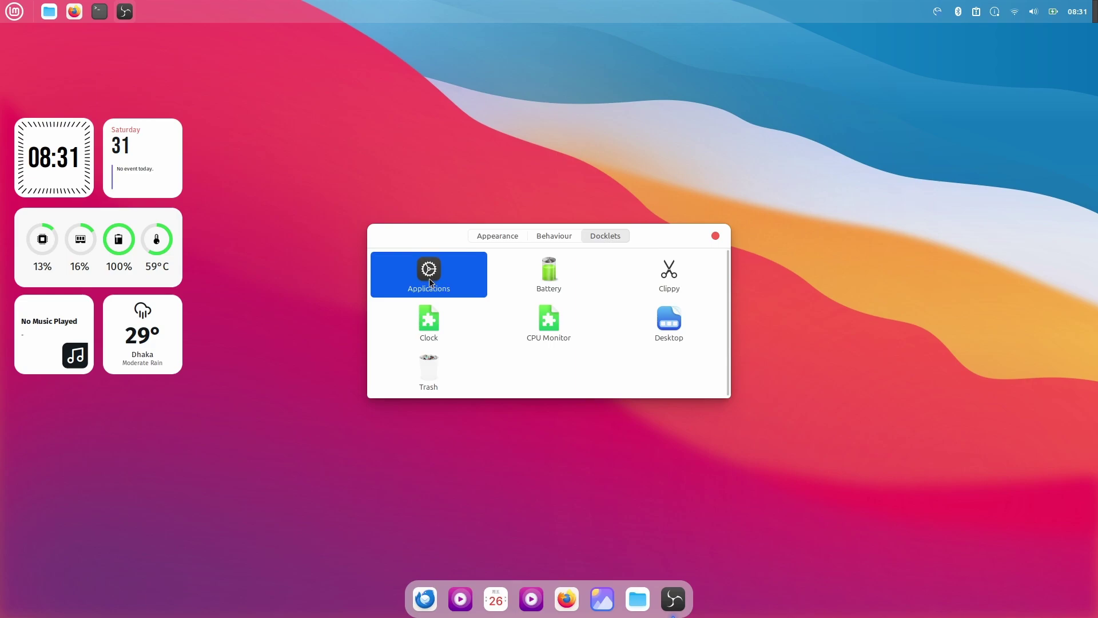
pyautogui.click(716, 236)
# - Launch launchpad from the docklet's Other category to show its app grid
pyautogui.click(691, 598)
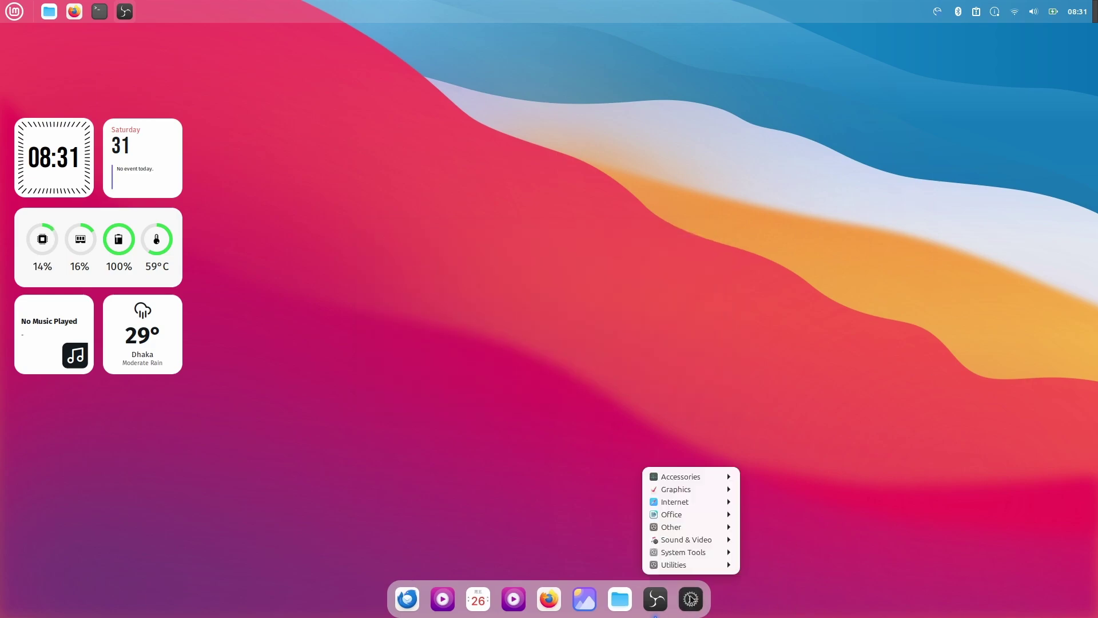
pyautogui.moveTo(699, 553)
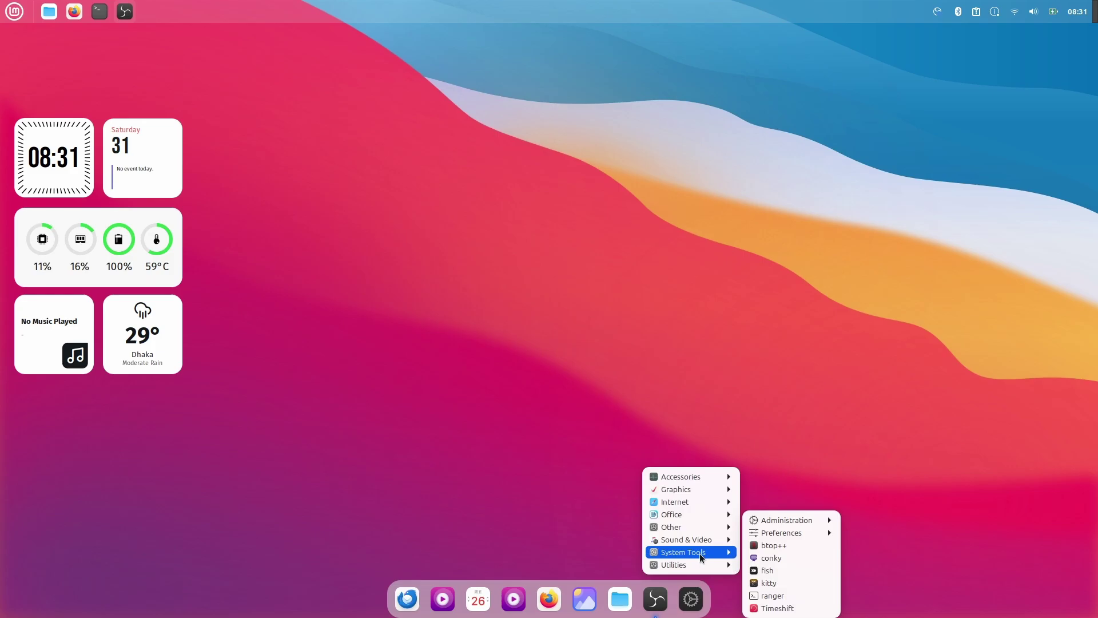
pyautogui.click(701, 599)
pyautogui.moveTo(691, 530)
pyautogui.click(760, 530)
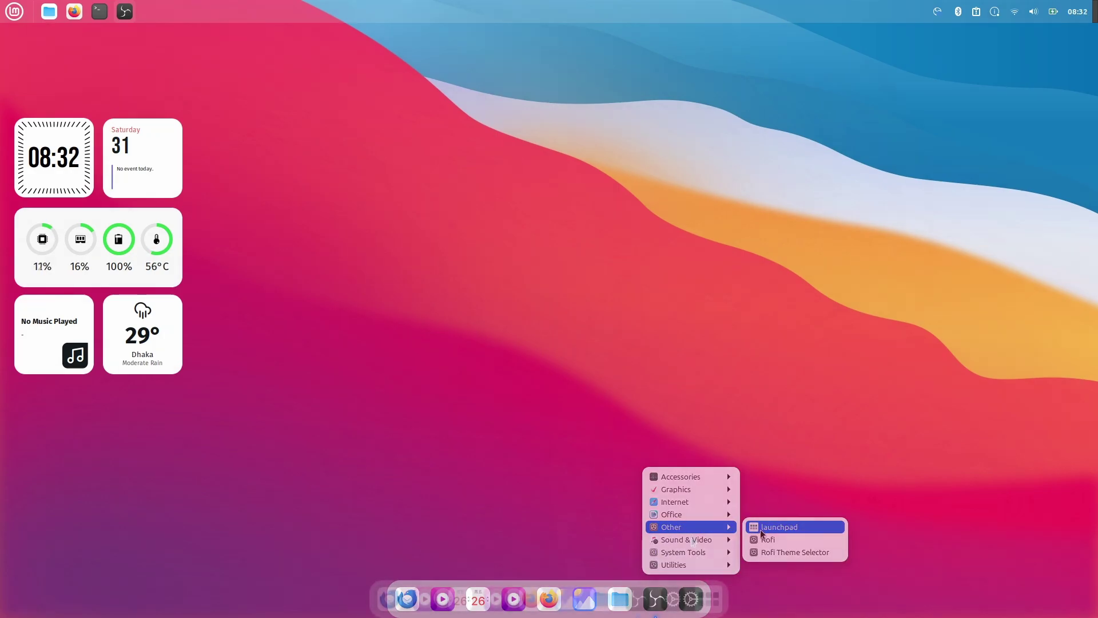
pyautogui.click(738, 564)
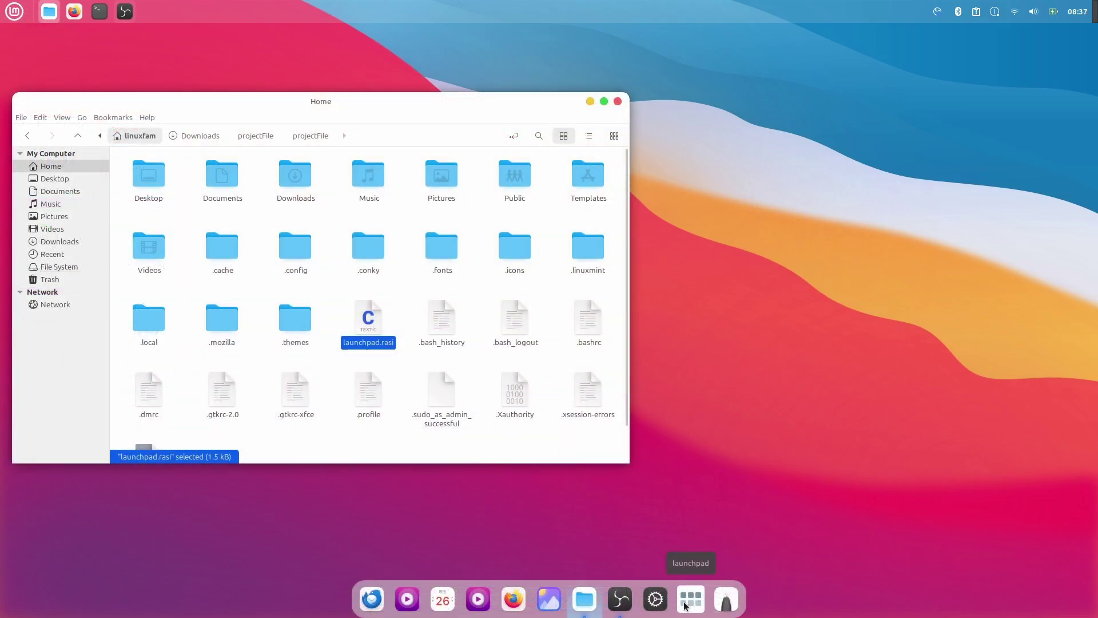
pyautogui.click(686, 606)
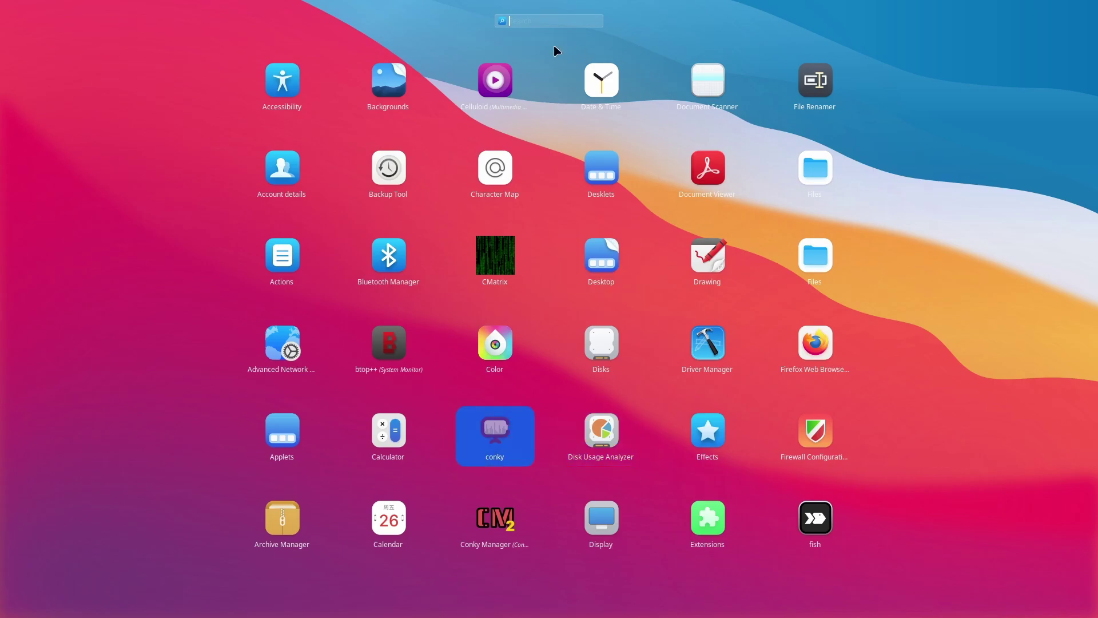
# - Search the launchpad for 'kitty', launch the terminal and centre it
pyautogui.press('Escape')
pyautogui.click(690, 598)
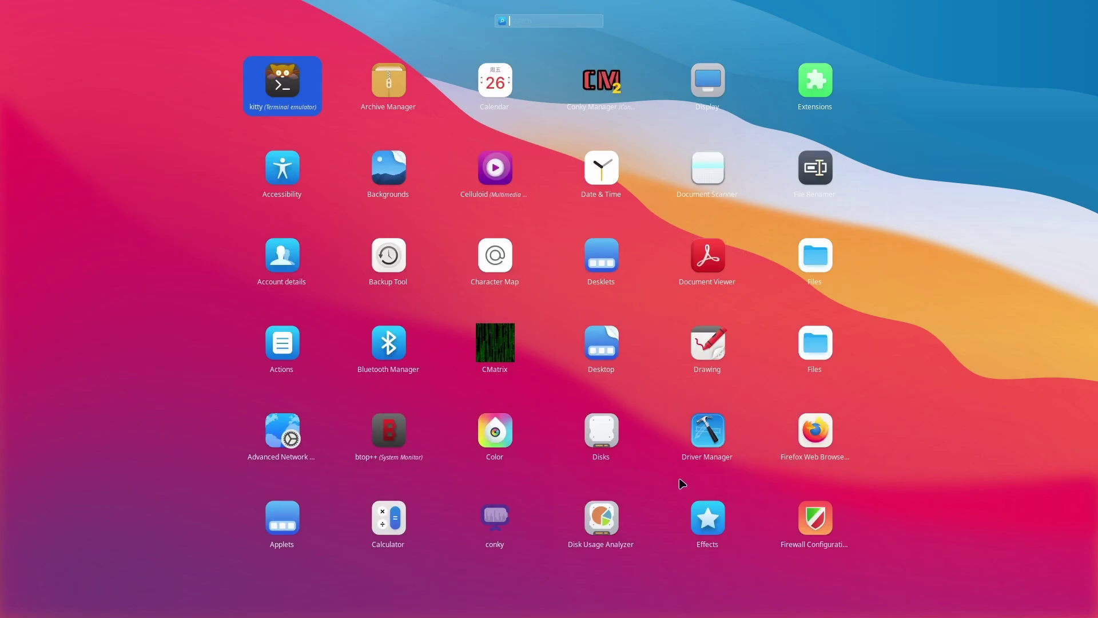
pyautogui.write('kitt')
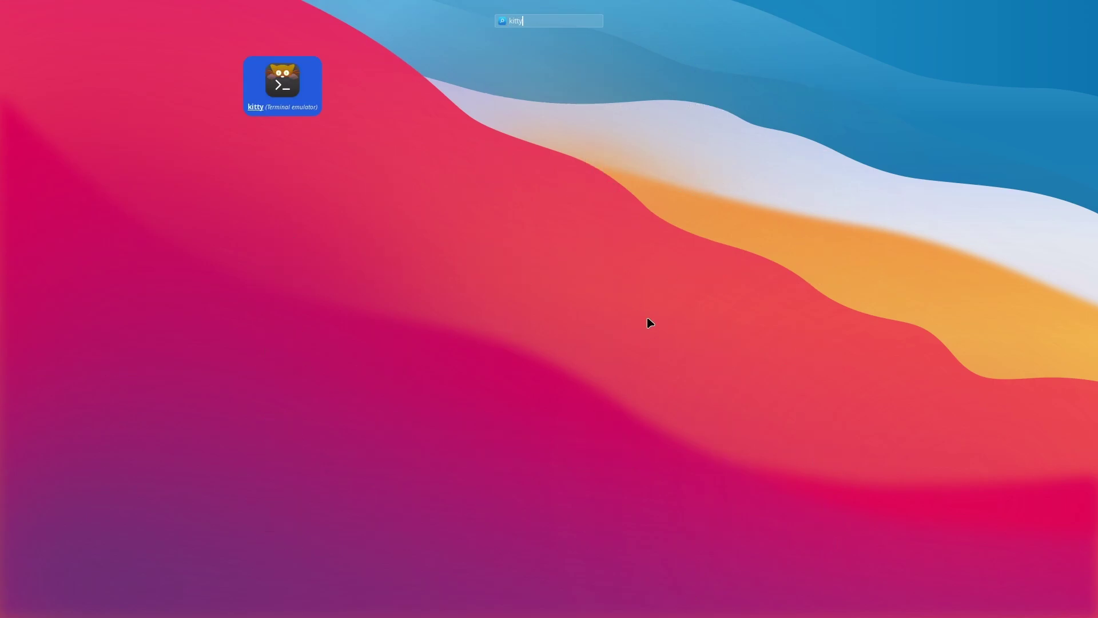
pyautogui.write('y')
pyautogui.press('Return')
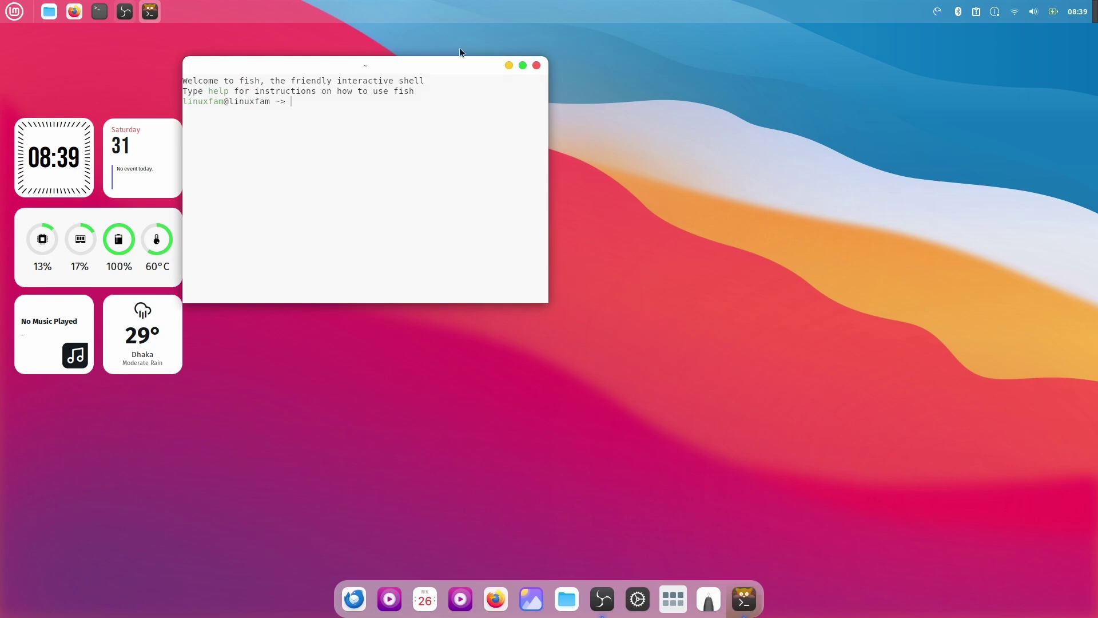
pyautogui.moveTo(460, 51); pyautogui.dragTo(599, 221)
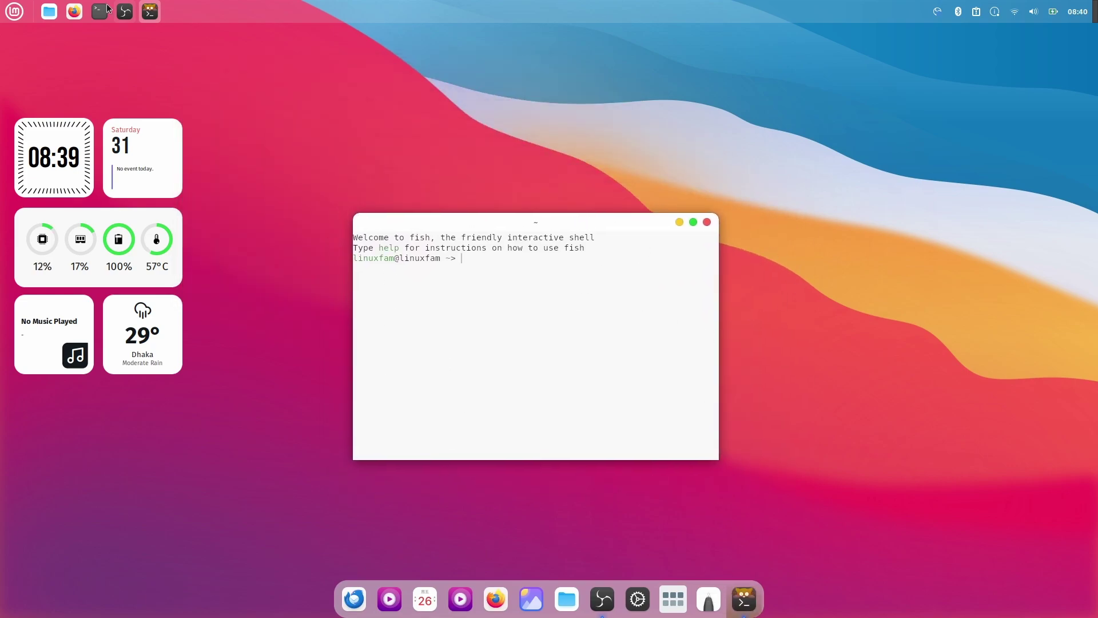
# - Open a Home file manager window and arrange it beside the terminal
pyautogui.click(49, 11)
pyautogui.moveTo(660, 223); pyautogui.dragTo(978, 172)
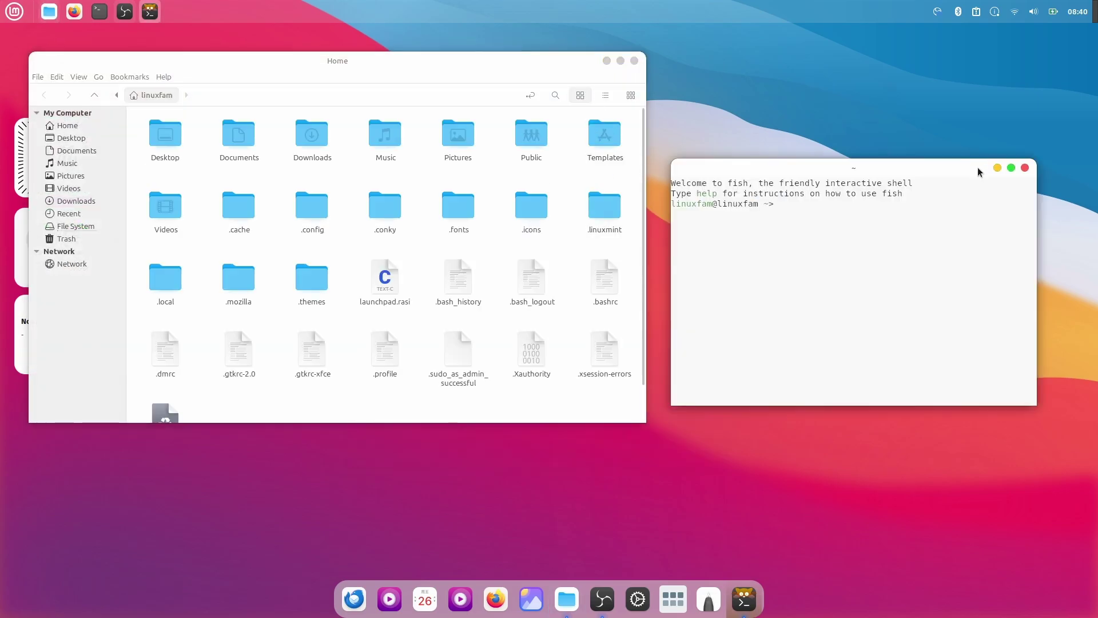
pyautogui.moveTo(467, 70); pyautogui.dragTo(483, 143)
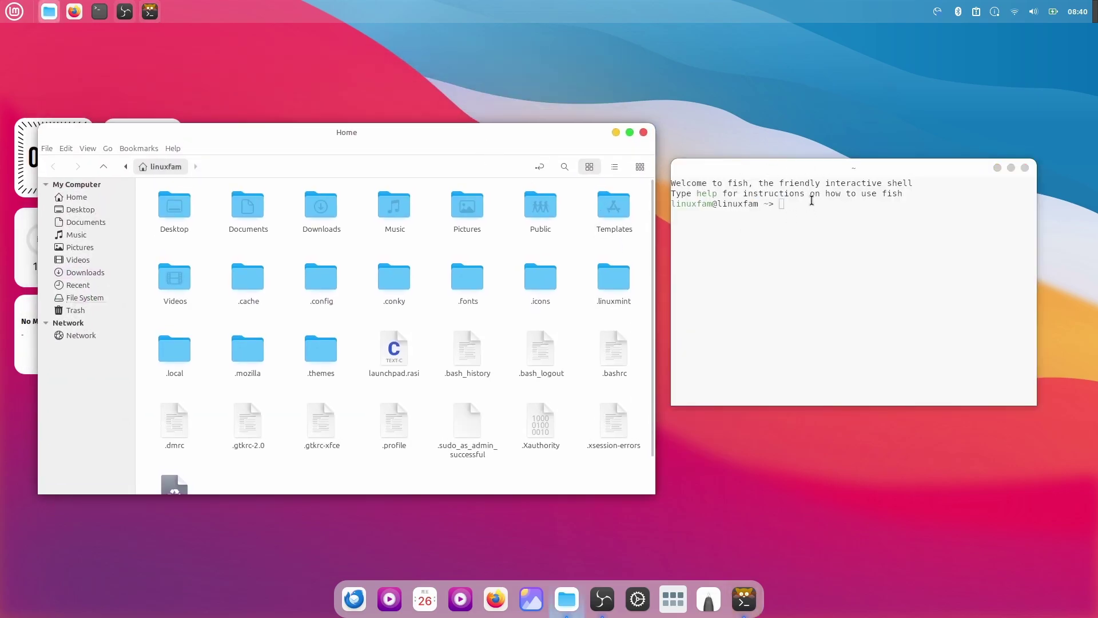
# - In the terminal, run 'cd Downloads/' using the fish autosuggestion
pyautogui.click(858, 191)
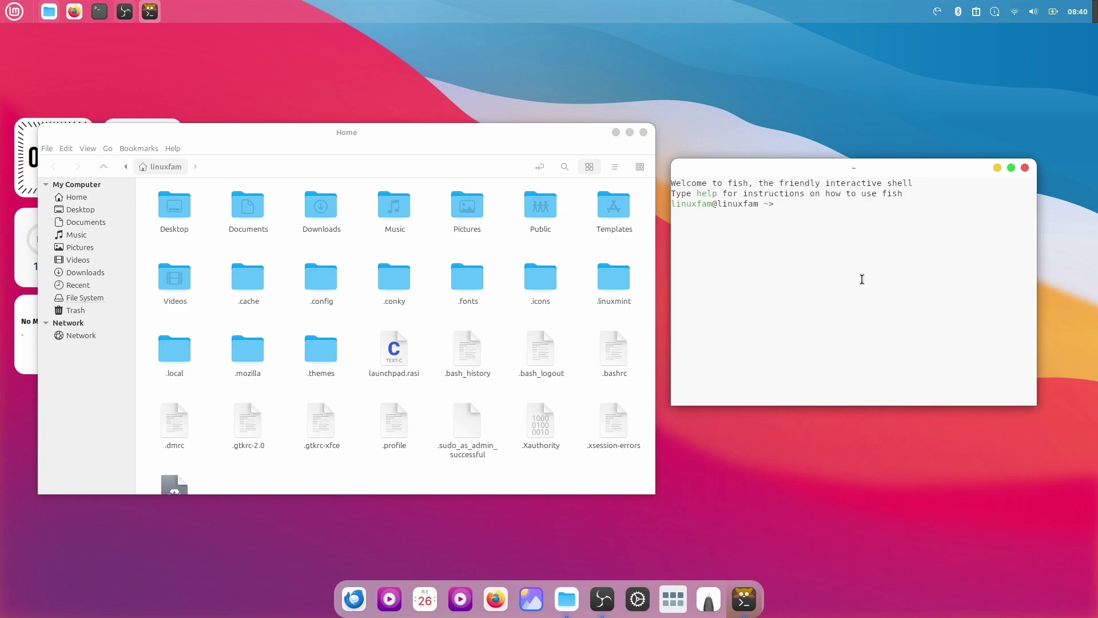
pyautogui.write('cd Downloads/')
pyautogui.press('Tab')
pyautogui.press('Return')
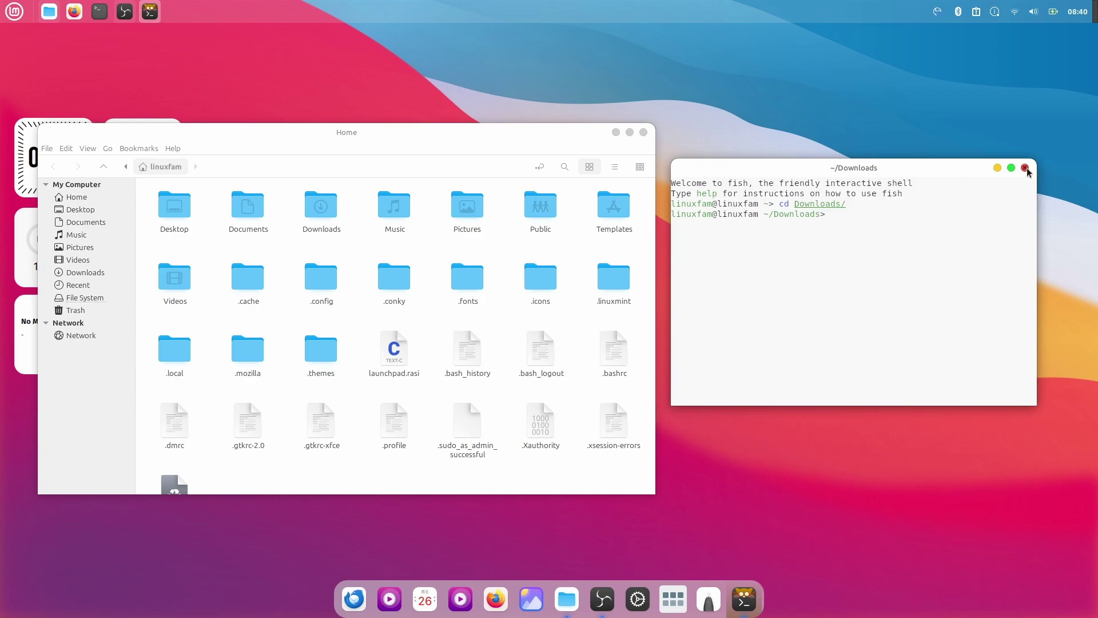
pyautogui.click(1026, 168)
pyautogui.doubleClick(327, 221)
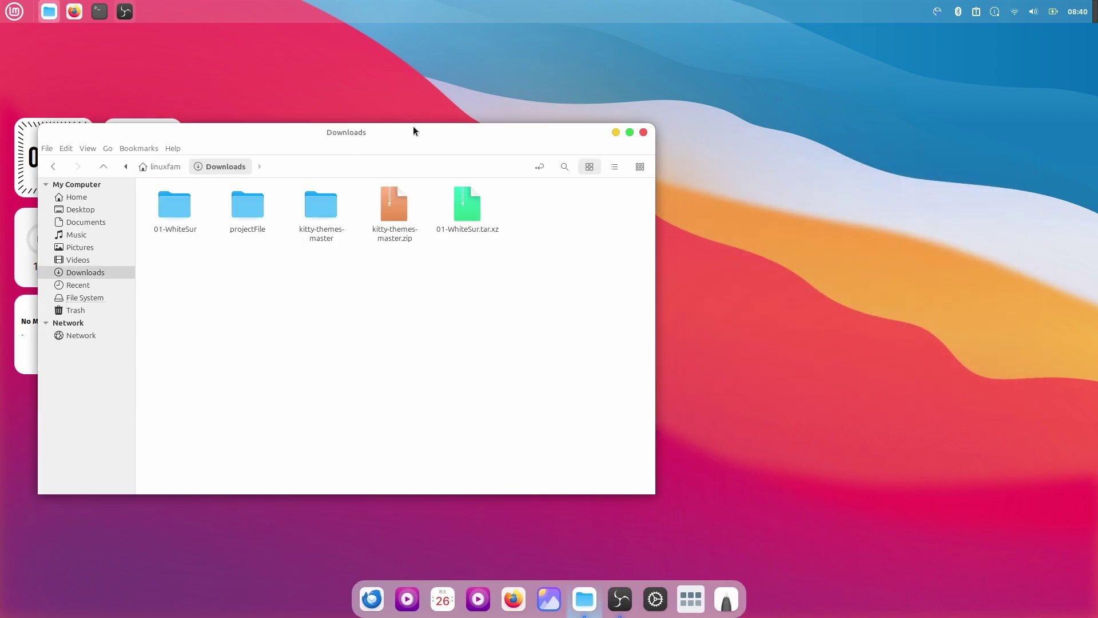
pyautogui.moveTo(413, 126); pyautogui.dragTo(693, 154)
pyautogui.doubleClick(307, 195)
pyautogui.doubleClick(372, 201)
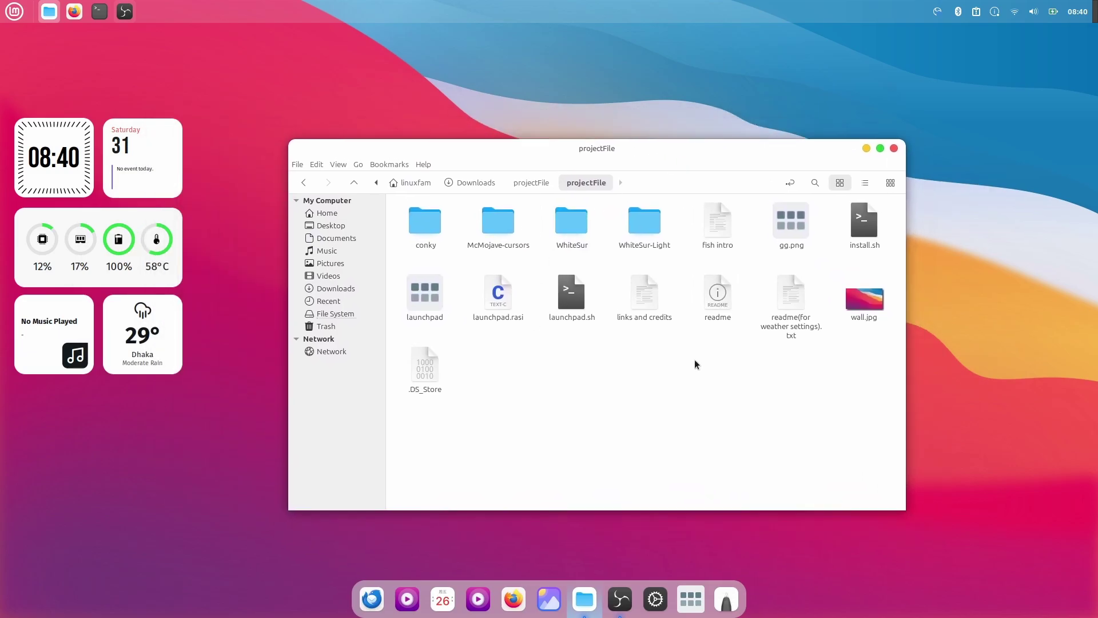
pyautogui.doubleClick(717, 229)
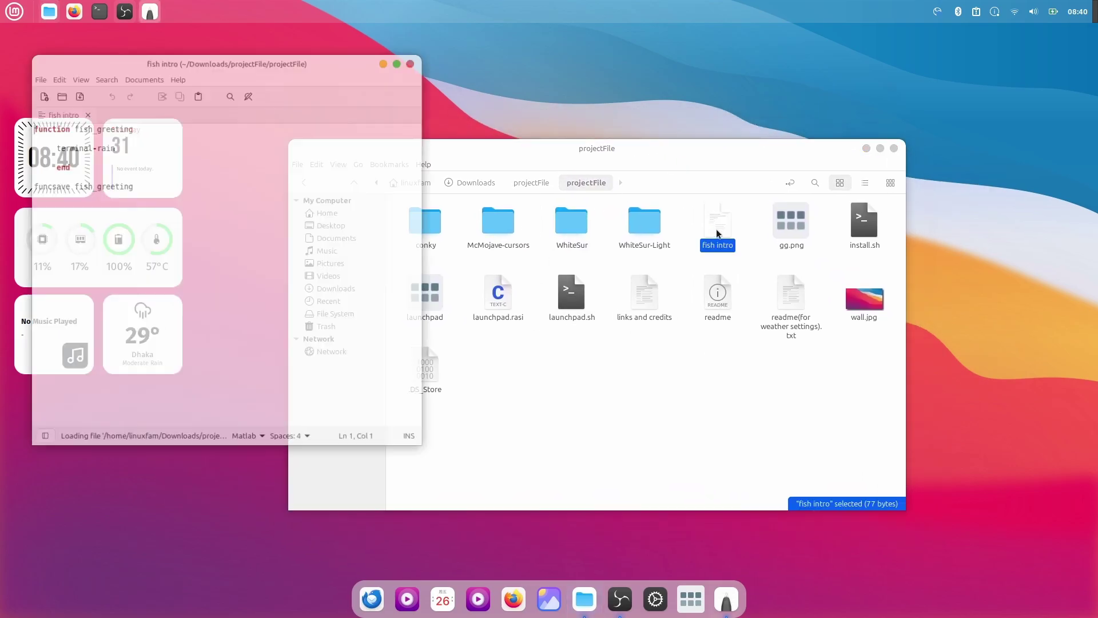
pyautogui.moveTo(304, 66); pyautogui.dragTo(515, 106)
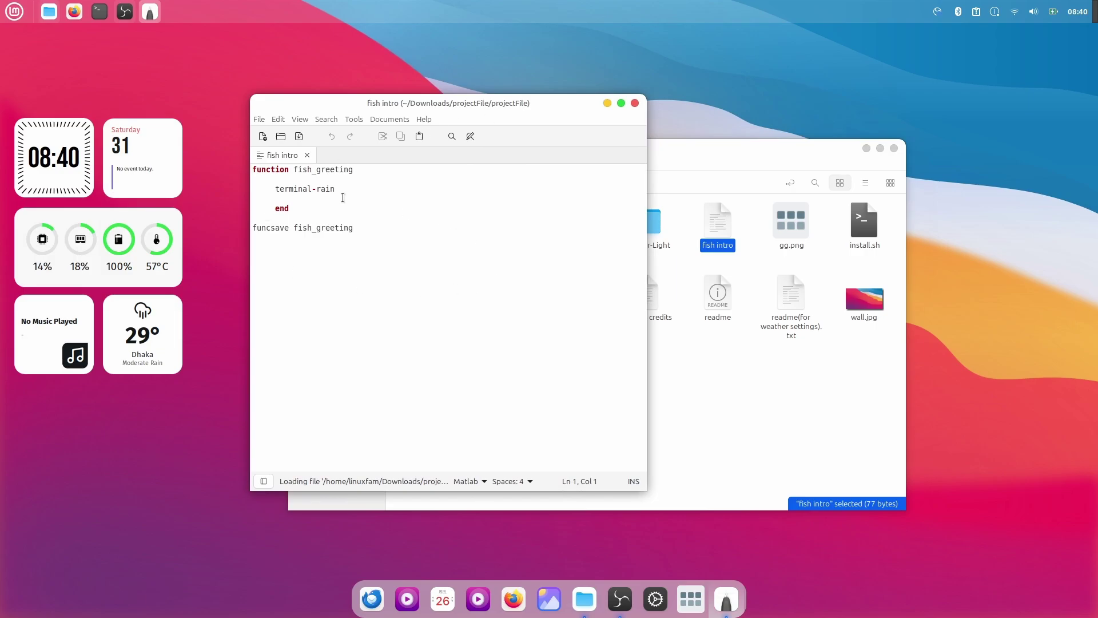
pyautogui.click(691, 599)
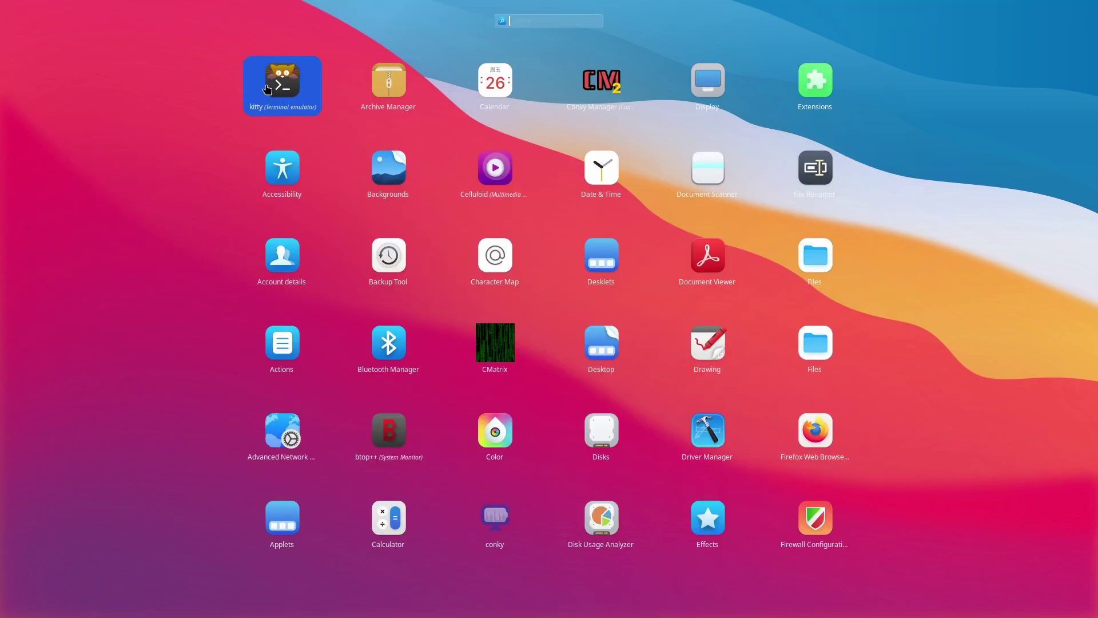
pyautogui.click(313, 88)
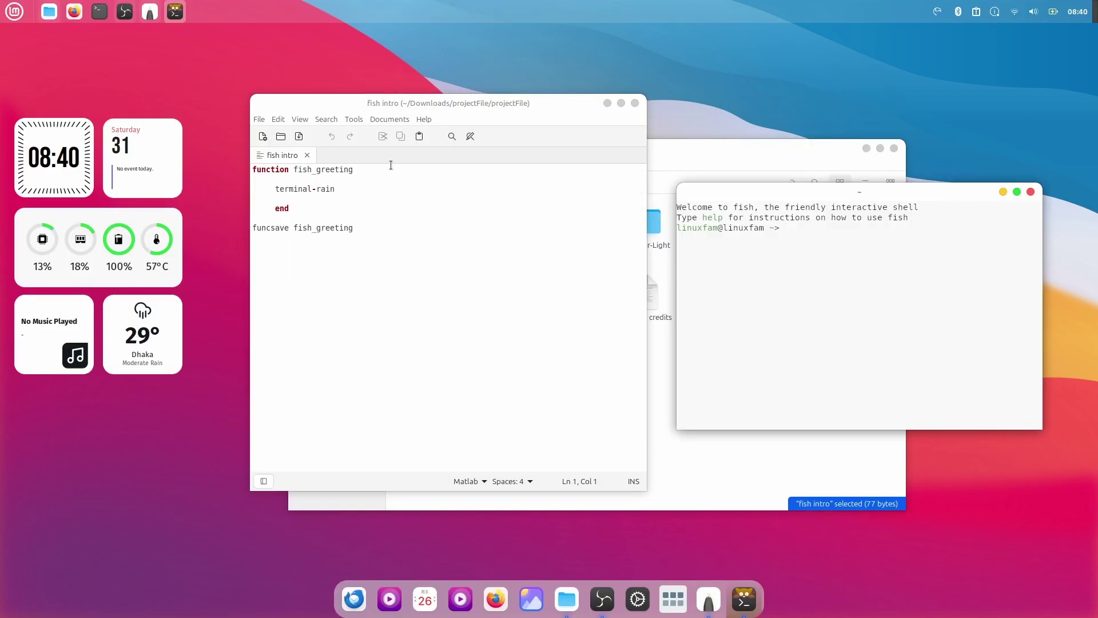
pyautogui.moveTo(359, 169); pyautogui.dragTo(252, 170)
pyautogui.click(815, 233)
pyautogui.middleClick(812, 235)
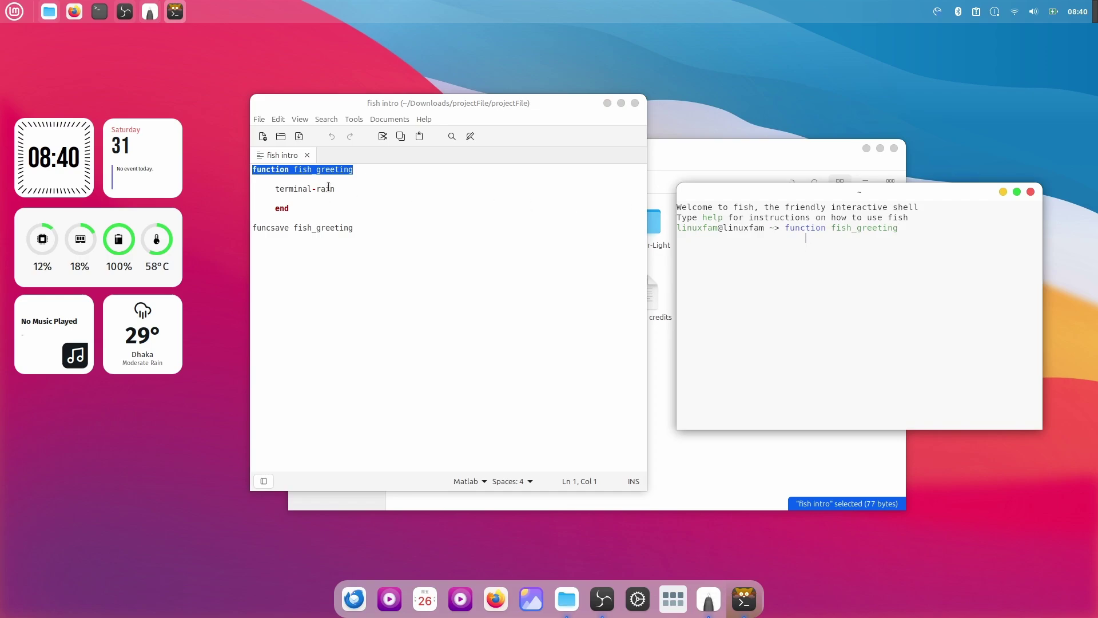
pyautogui.doubleClick(297, 189)
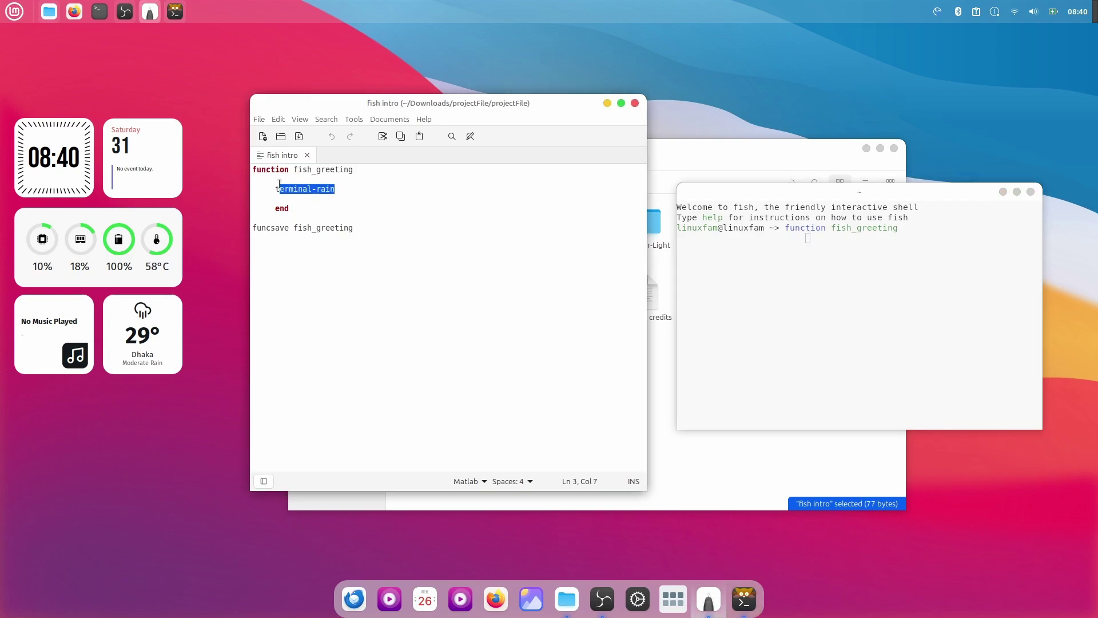
pyautogui.click(303, 189)
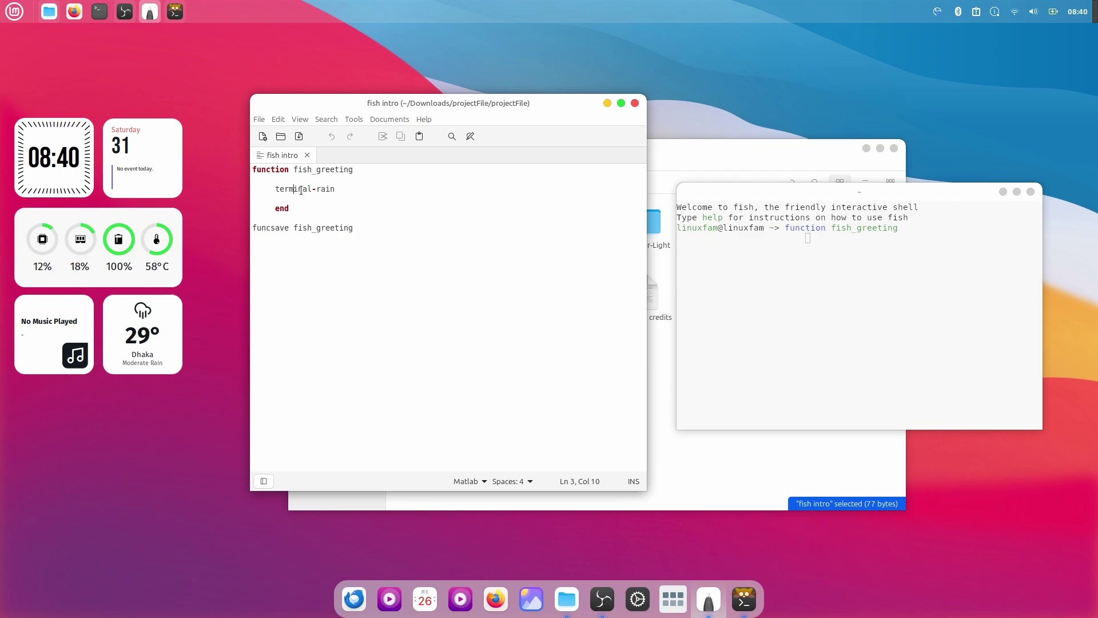
pyautogui.click(693, 227)
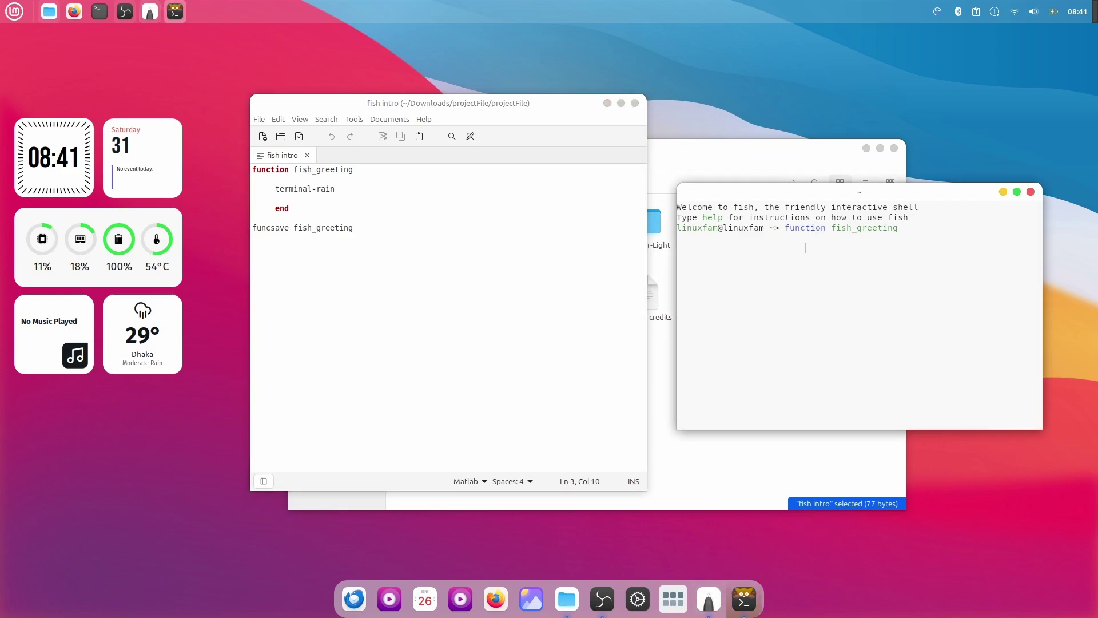
pyautogui.write('end')
pyautogui.press('Return')
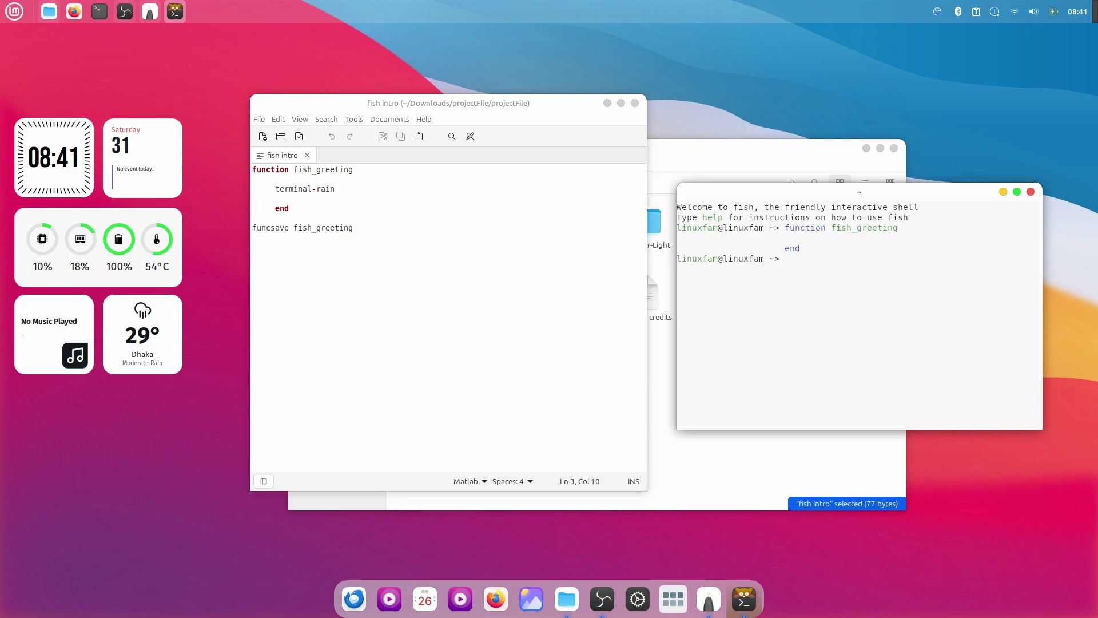
pyautogui.moveTo(352, 228); pyautogui.dragTo(252, 228)
pyautogui.press('super+c')
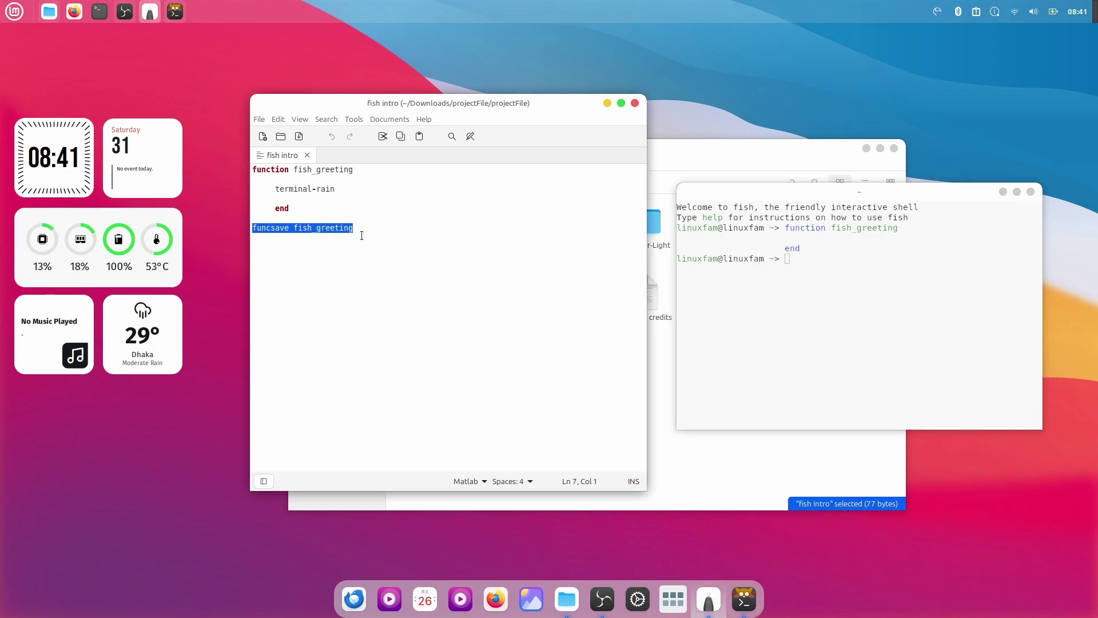
pyautogui.click(828, 255)
pyautogui.middleClick(828, 257)
pyautogui.press('Return')
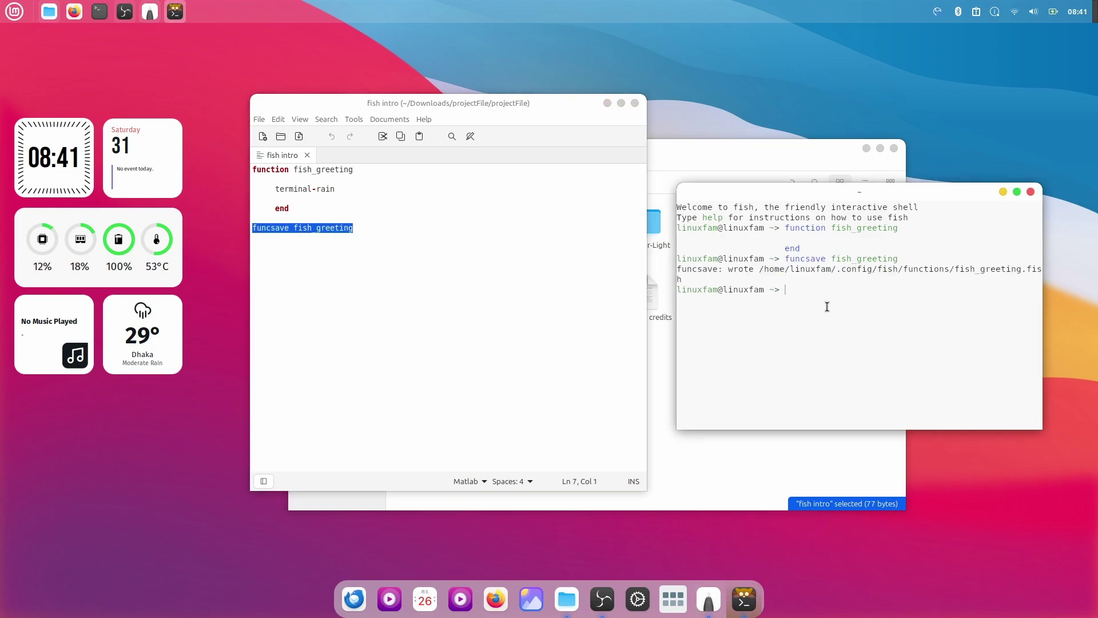
pyautogui.click(380, 222)
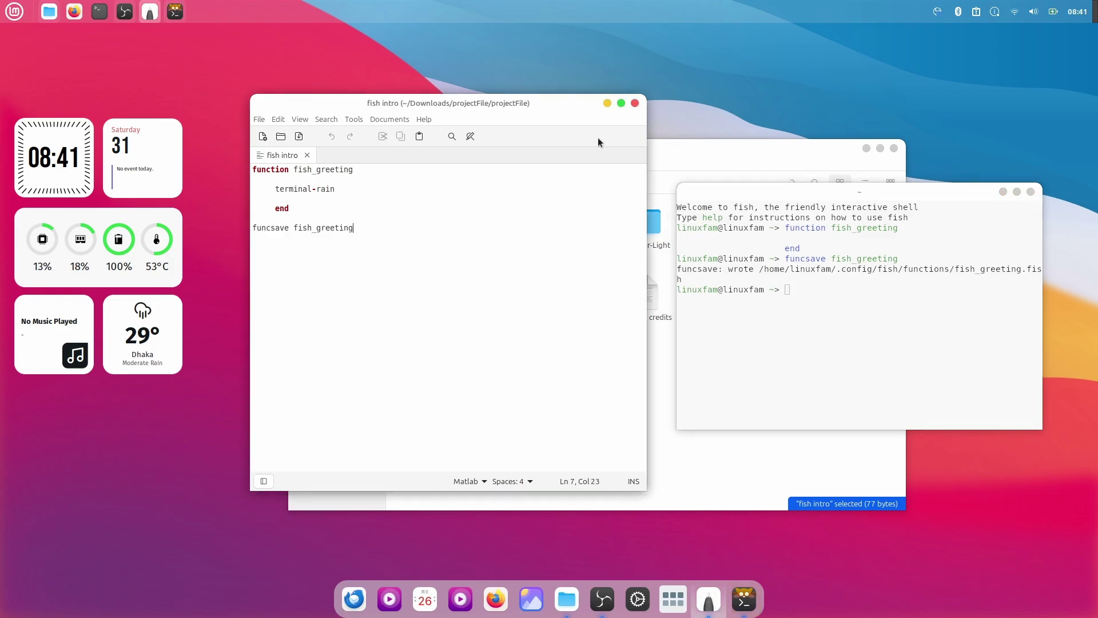
pyautogui.click(635, 103)
pyautogui.click(1031, 192)
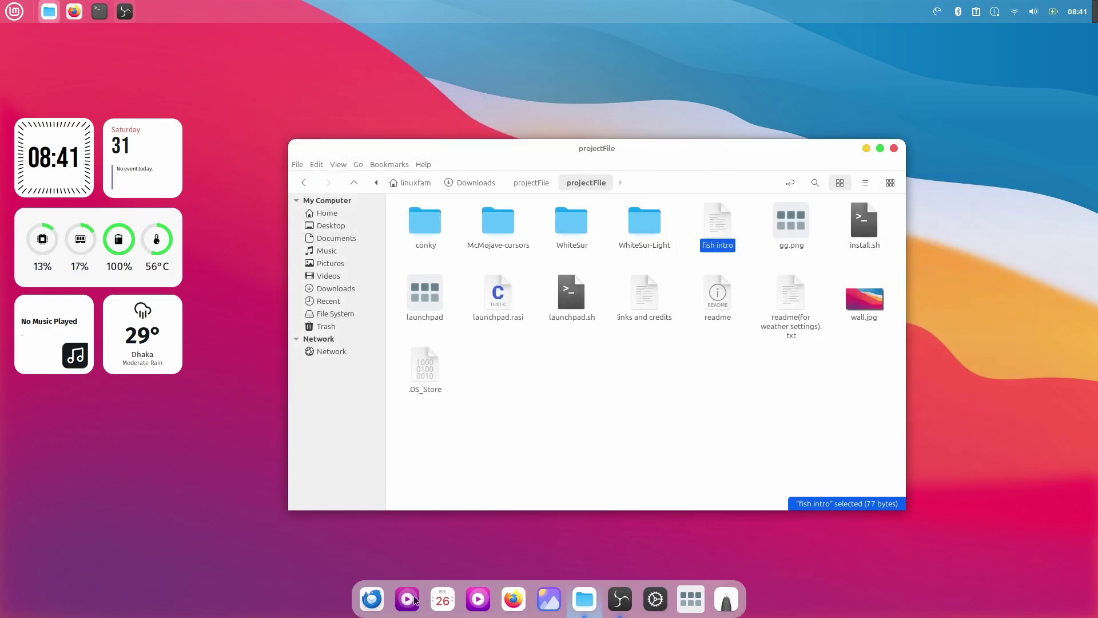
pyautogui.click(691, 599)
pyautogui.click(293, 95)
pyautogui.moveTo(225, 66); pyautogui.dragTo(841, 287)
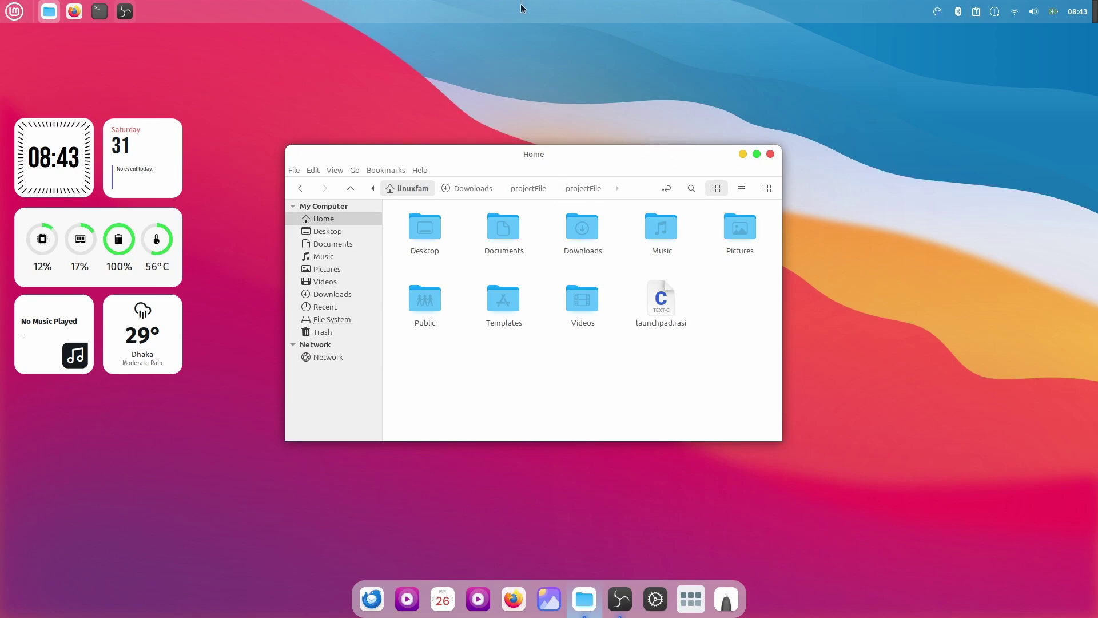
pyautogui.moveTo(677, 147); pyautogui.dragTo(922, 198)
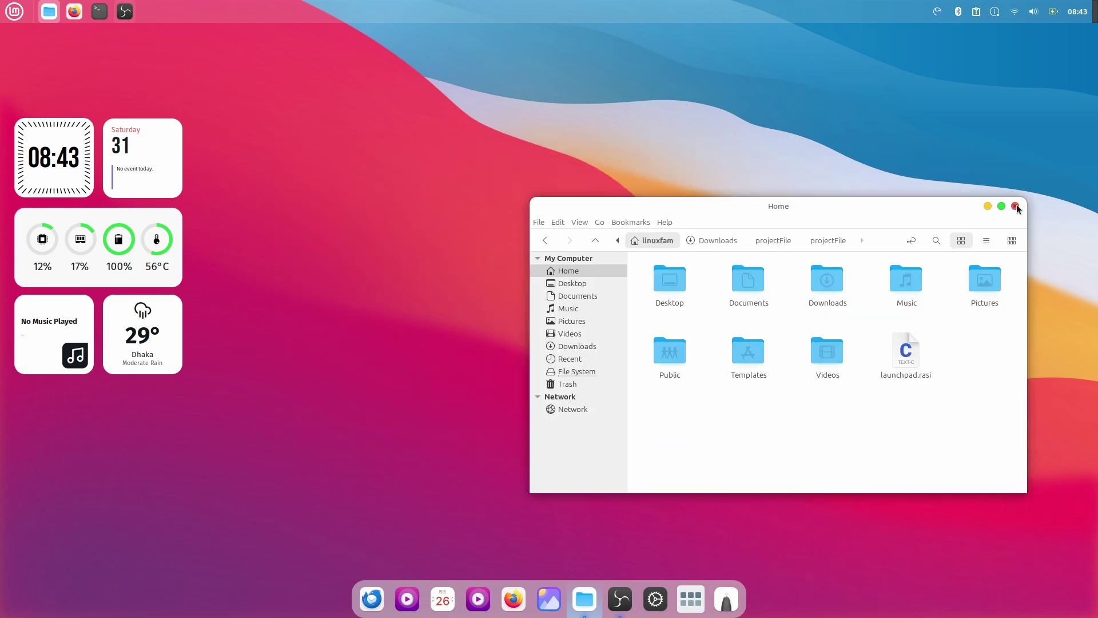
pyautogui.click(1017, 204)
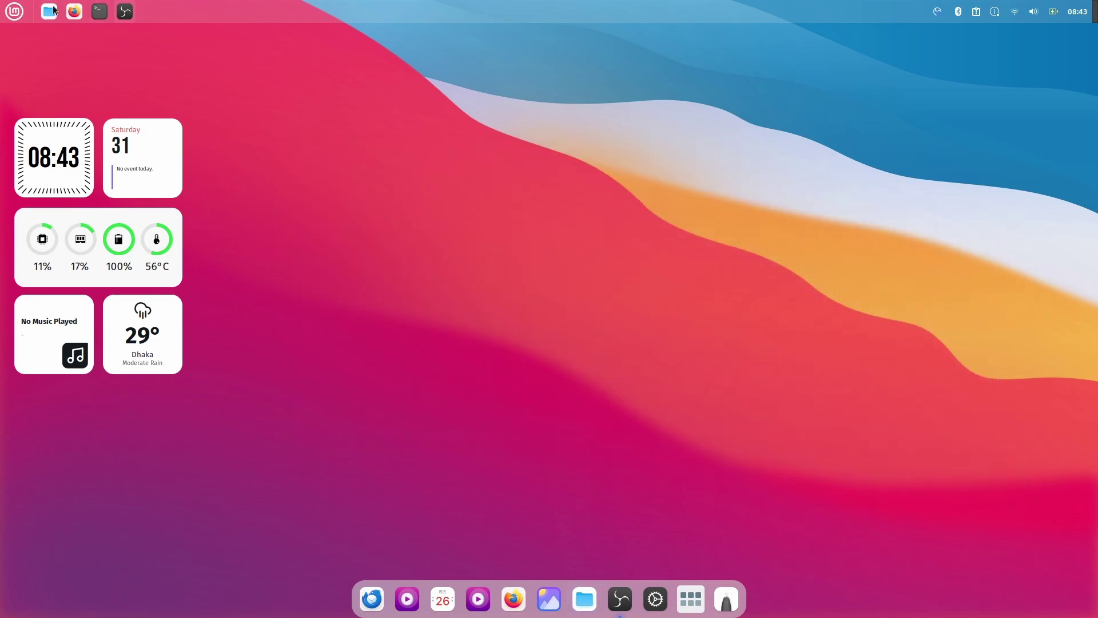
pyautogui.click(14, 11)
pyautogui.click(863, 2)
pyautogui.rightClick(826, 4)
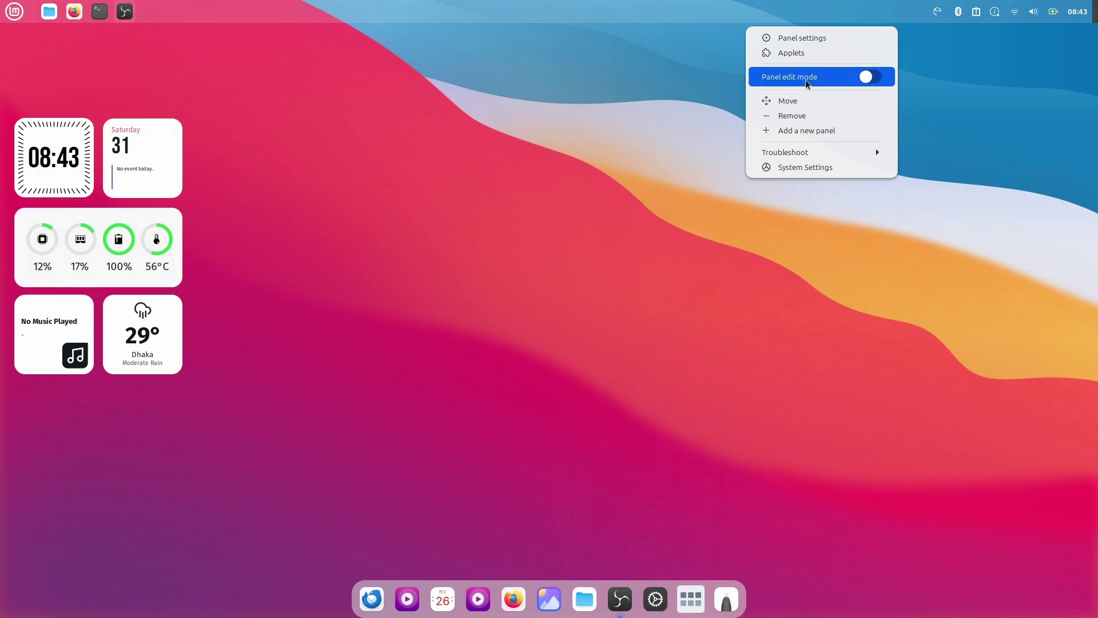
pyautogui.click(822, 58)
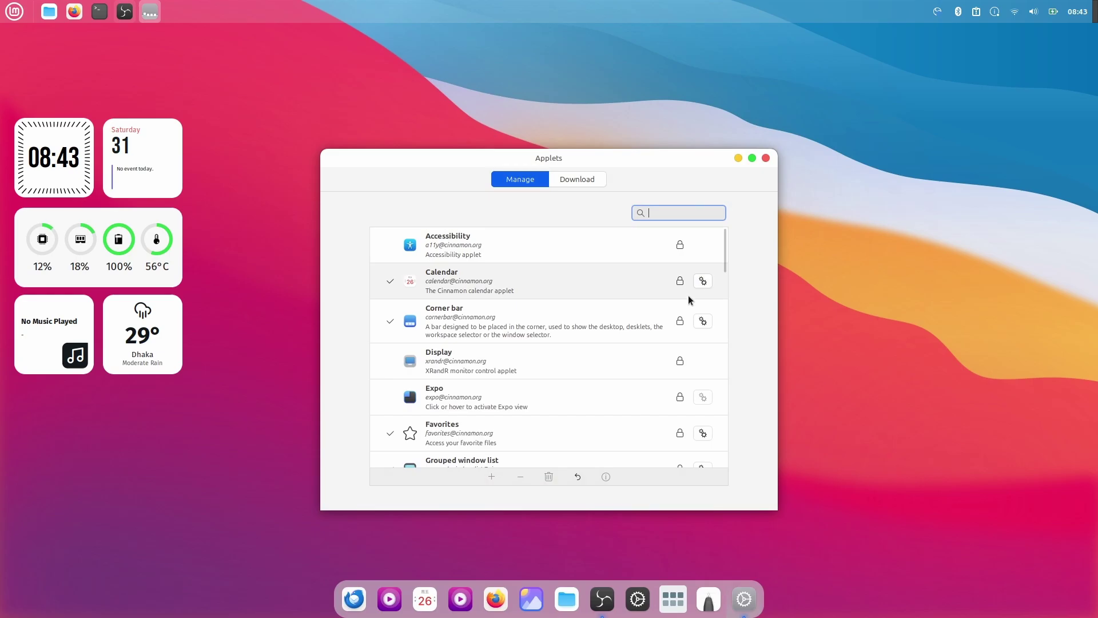
pyautogui.click(579, 178)
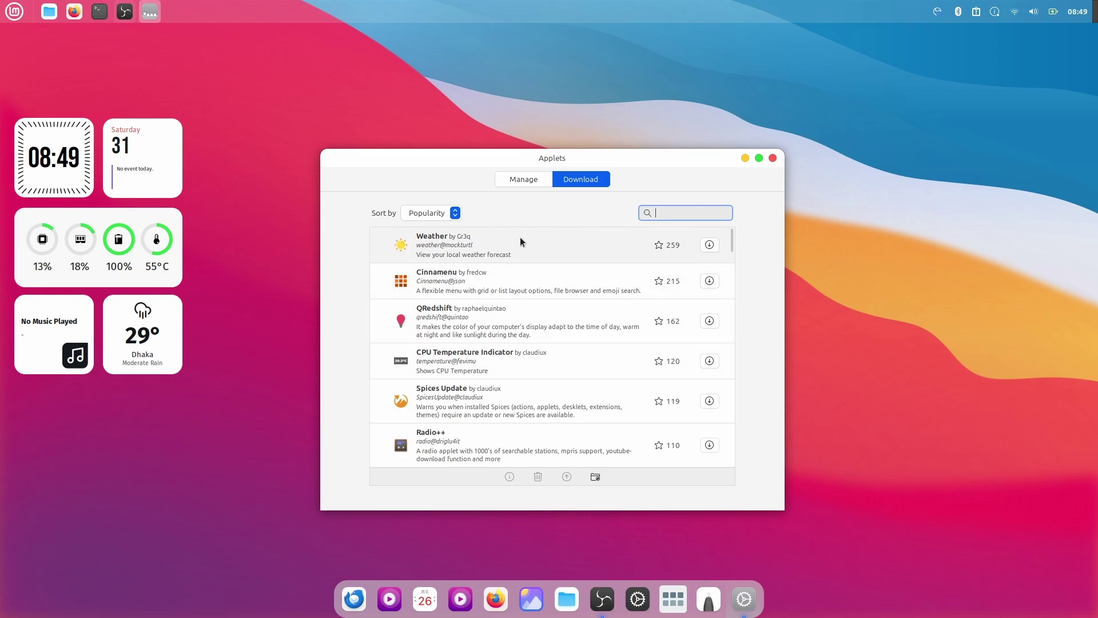
pyautogui.write('int')
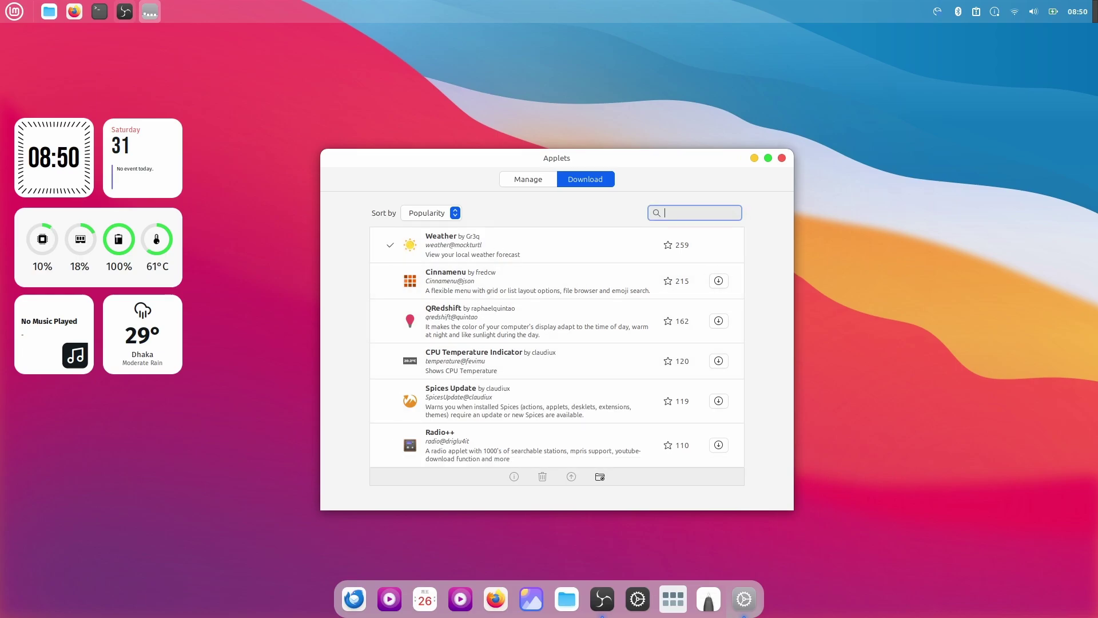
pyautogui.write('ernert')
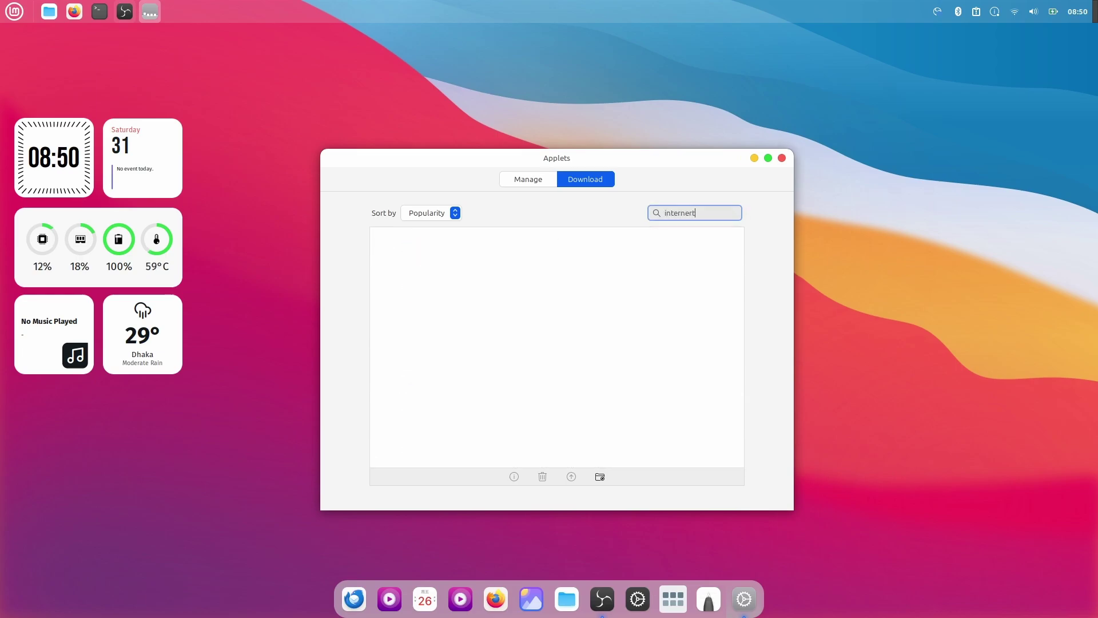
pyautogui.press('BackSpace')
pyautogui.press('BackSpace')
pyautogui.write('t')
pyautogui.click(719, 245)
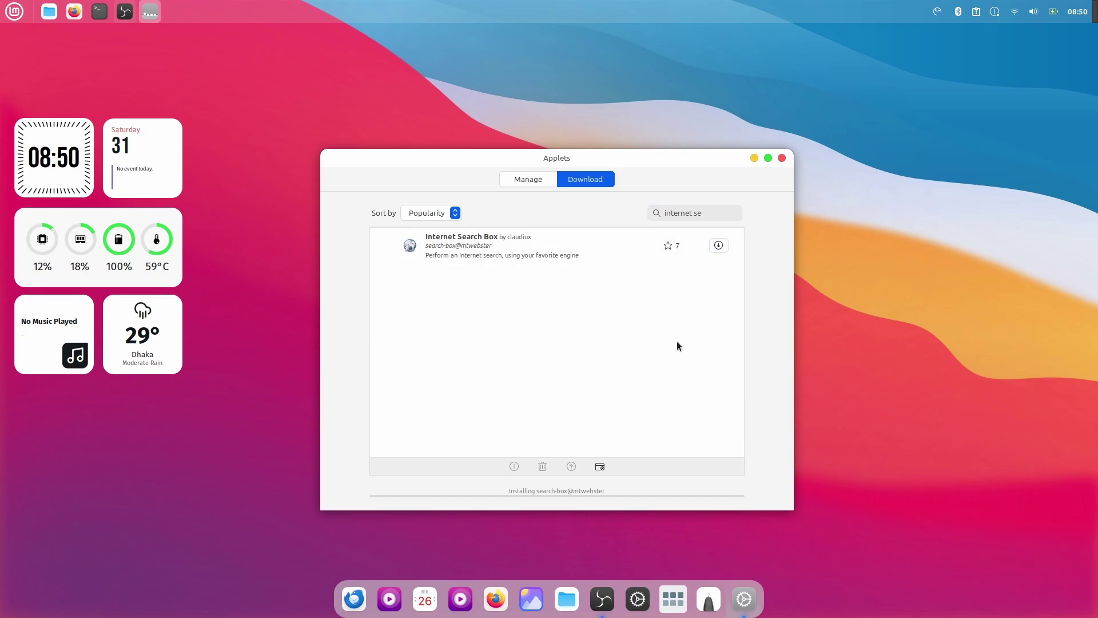
pyautogui.click(541, 178)
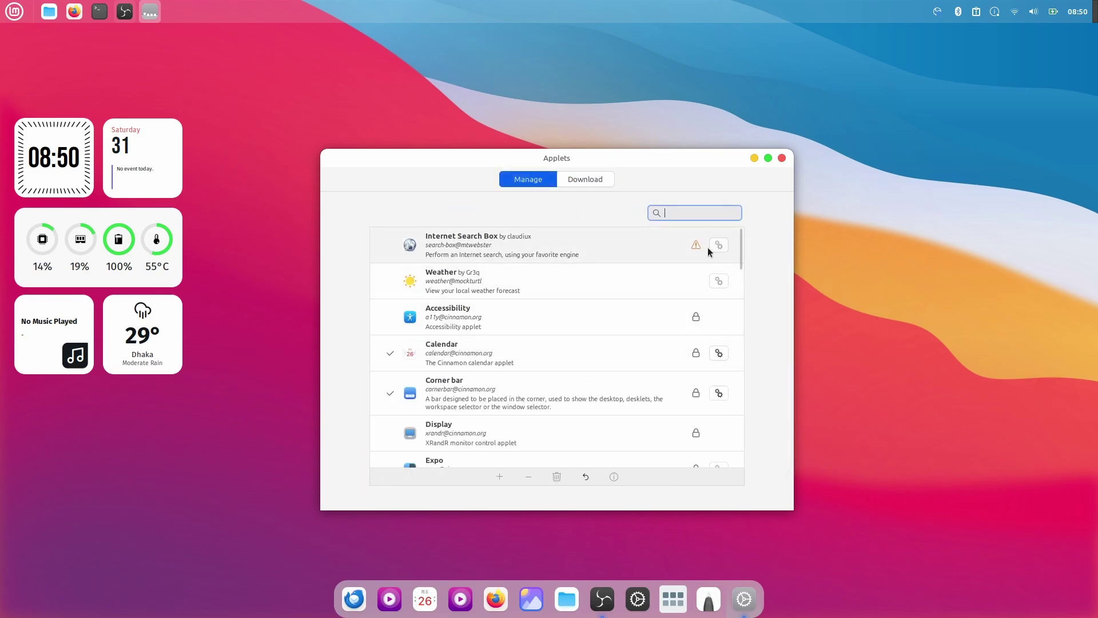
pyautogui.click(626, 249)
pyautogui.click(499, 477)
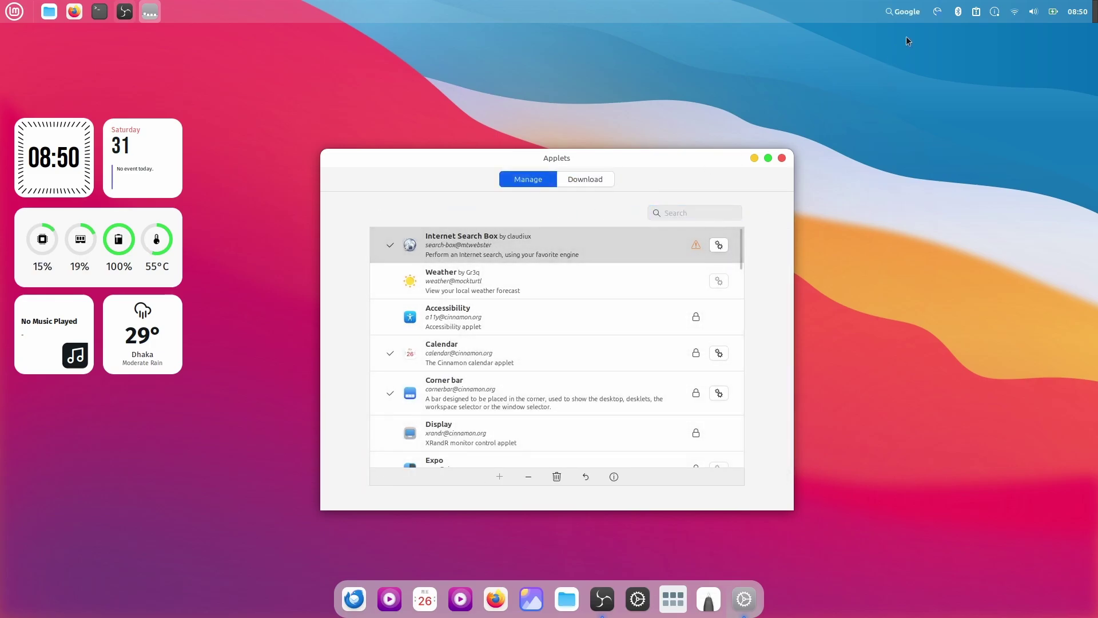
pyautogui.click(901, 13)
pyautogui.click(612, 342)
pyautogui.moveTo(633, 158); pyautogui.dragTo(862, 132)
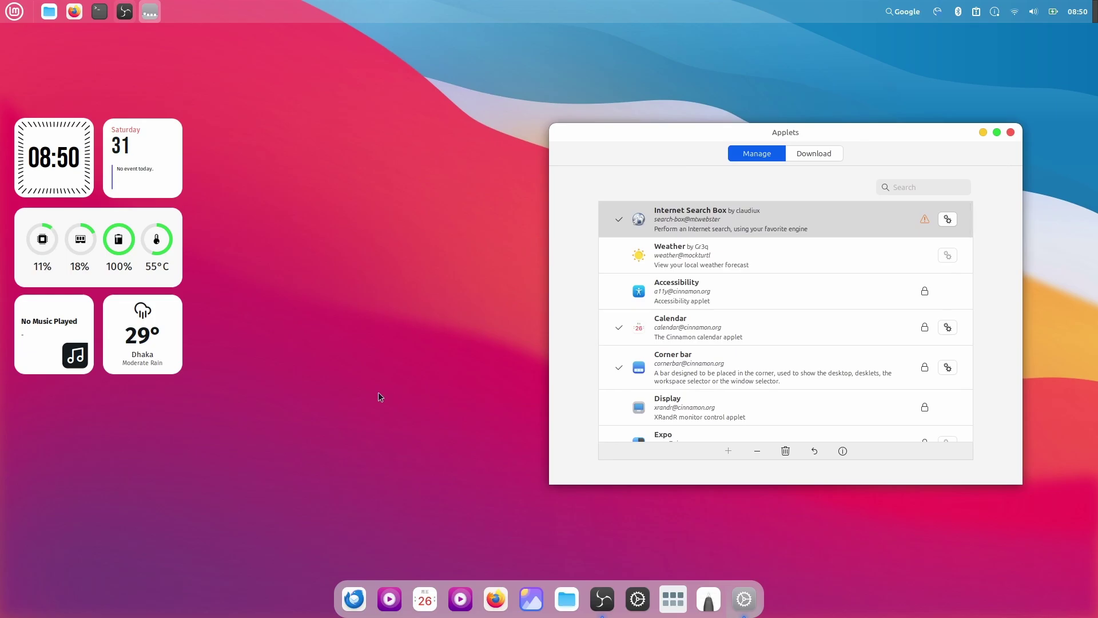
pyautogui.click(13, 12)
pyautogui.write('ul')
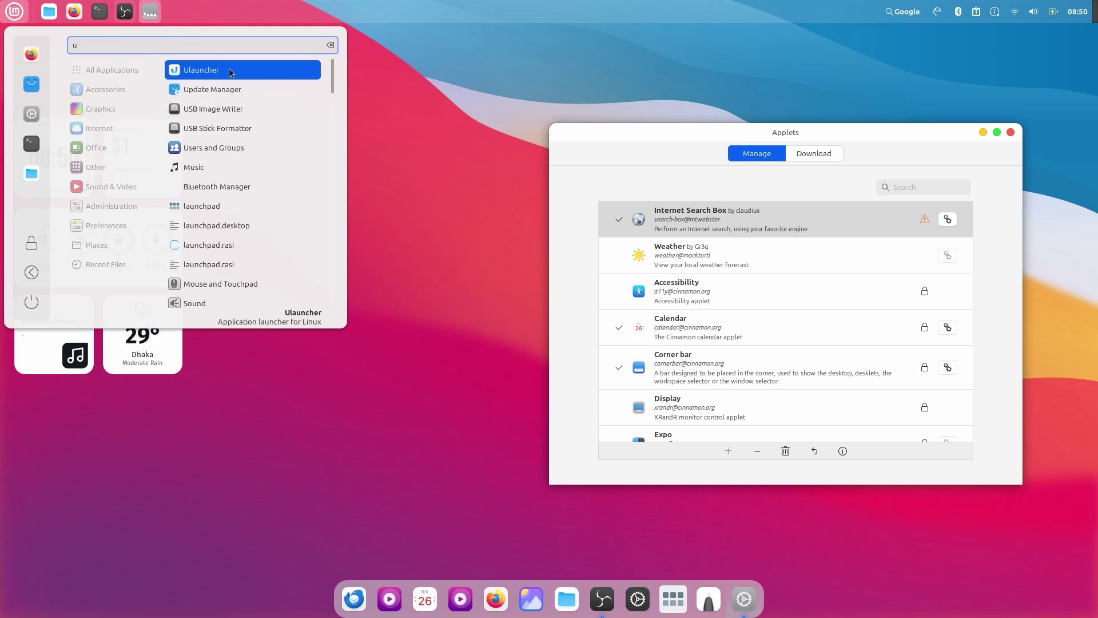
pyautogui.click(208, 69)
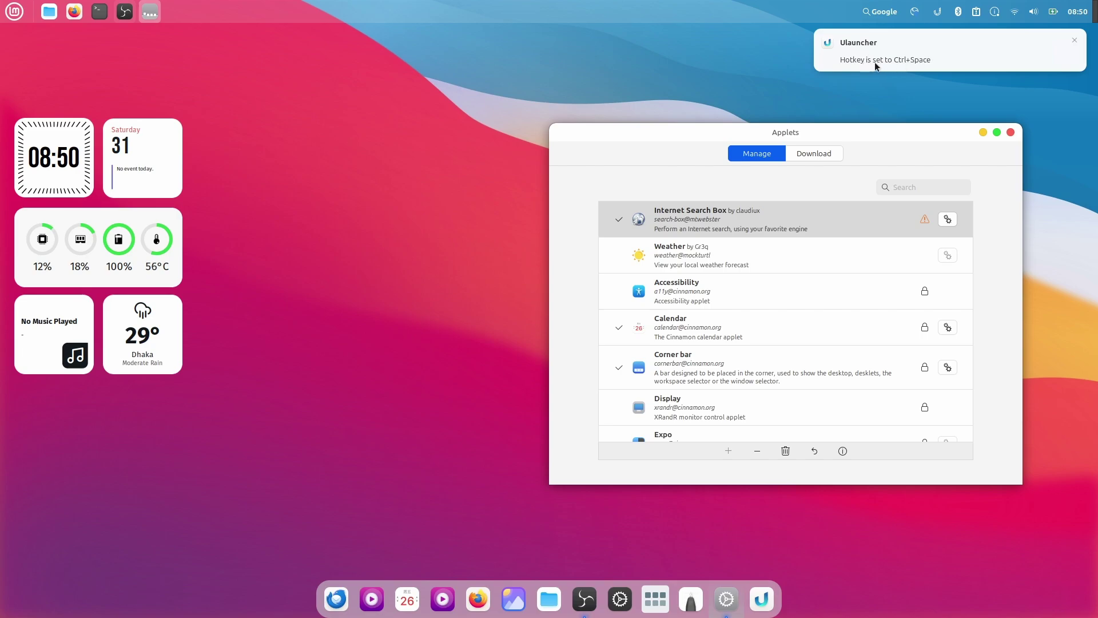
pyautogui.click(1074, 41)
pyautogui.hotkey('ctrl', 'space')
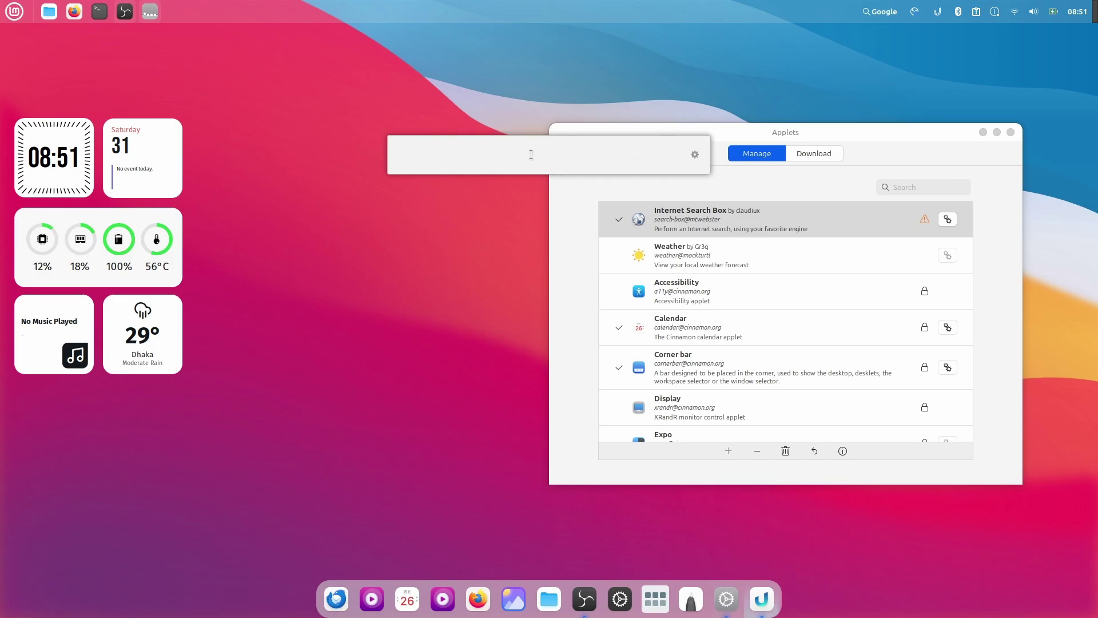
pyautogui.write('lib')
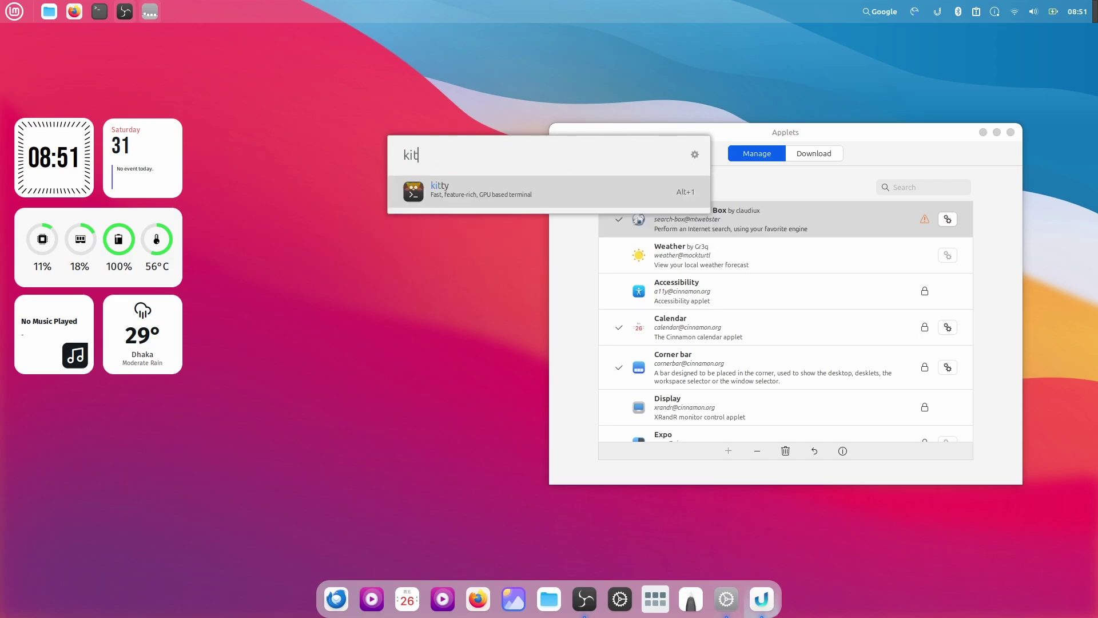
pyautogui.press('BackSpace')
pyautogui.press('BackSpace')
pyautogui.press('BackSpace')
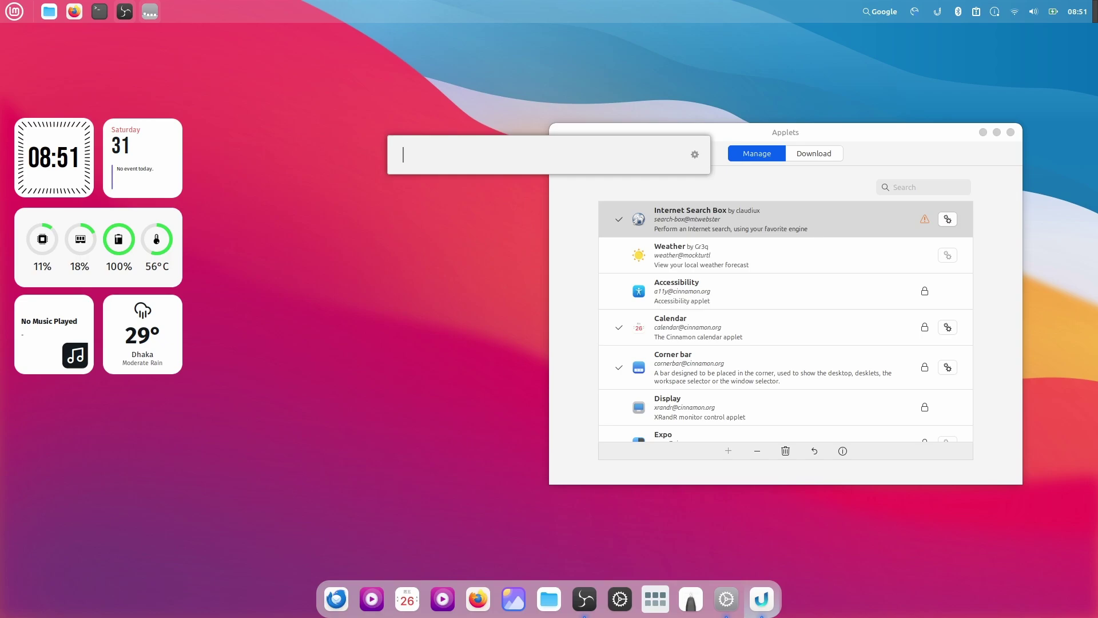
pyautogui.write('kitty')
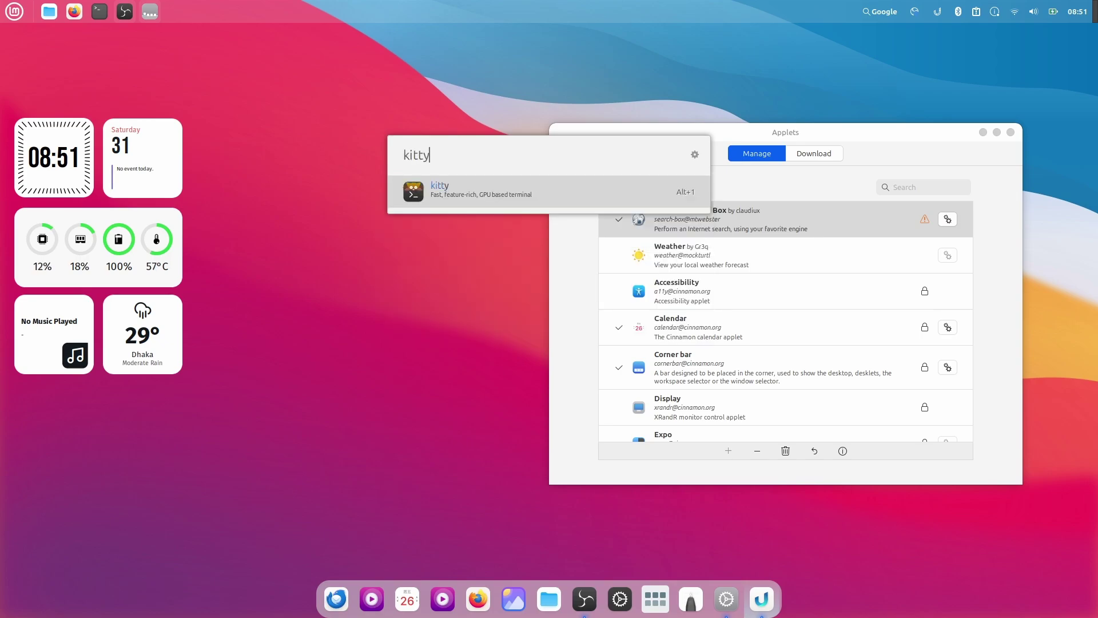
pyautogui.press('Return')
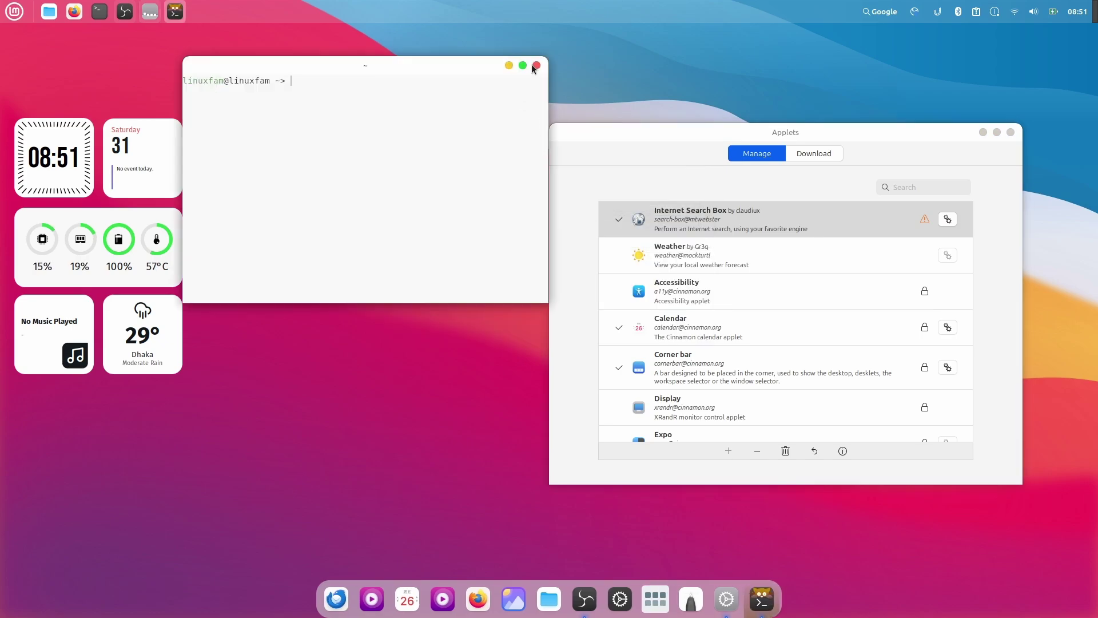
pyautogui.click(537, 67)
pyautogui.hotkey('ctrl', 'space')
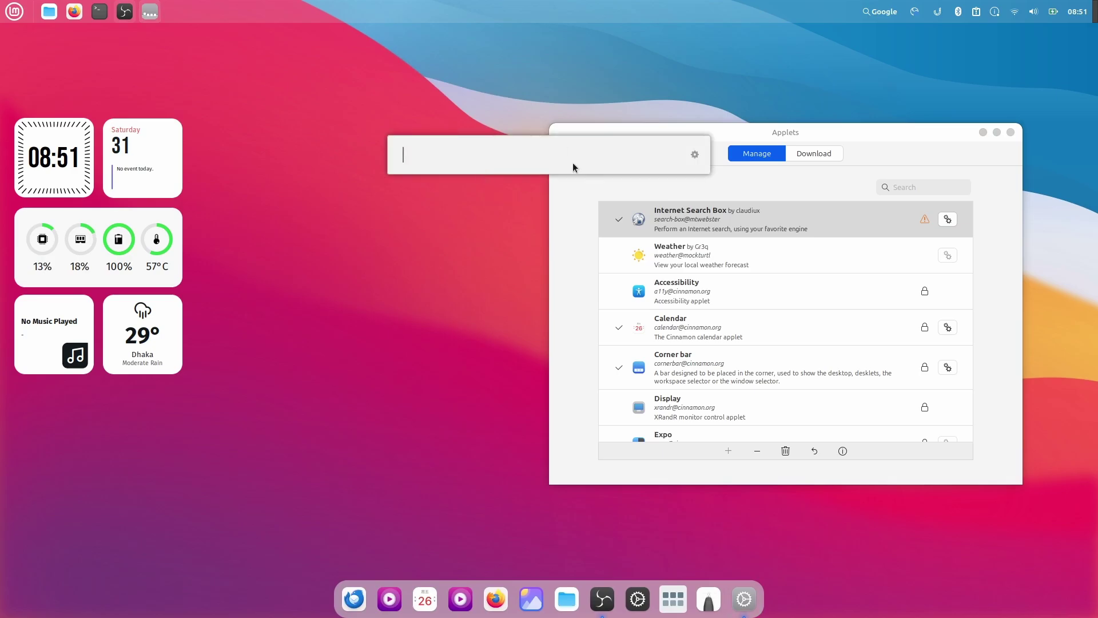
pyautogui.scroll(-10, 605, 326)
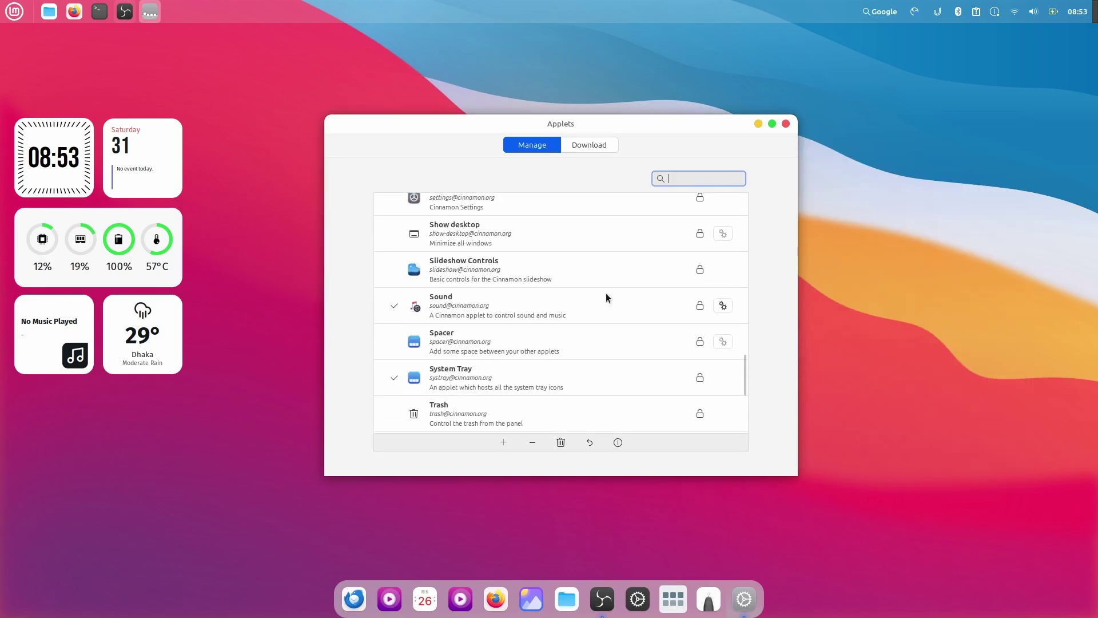
pyautogui.scroll(-5, 605, 293)
pyautogui.scroll(2, 595, 294)
pyautogui.click(511, 342)
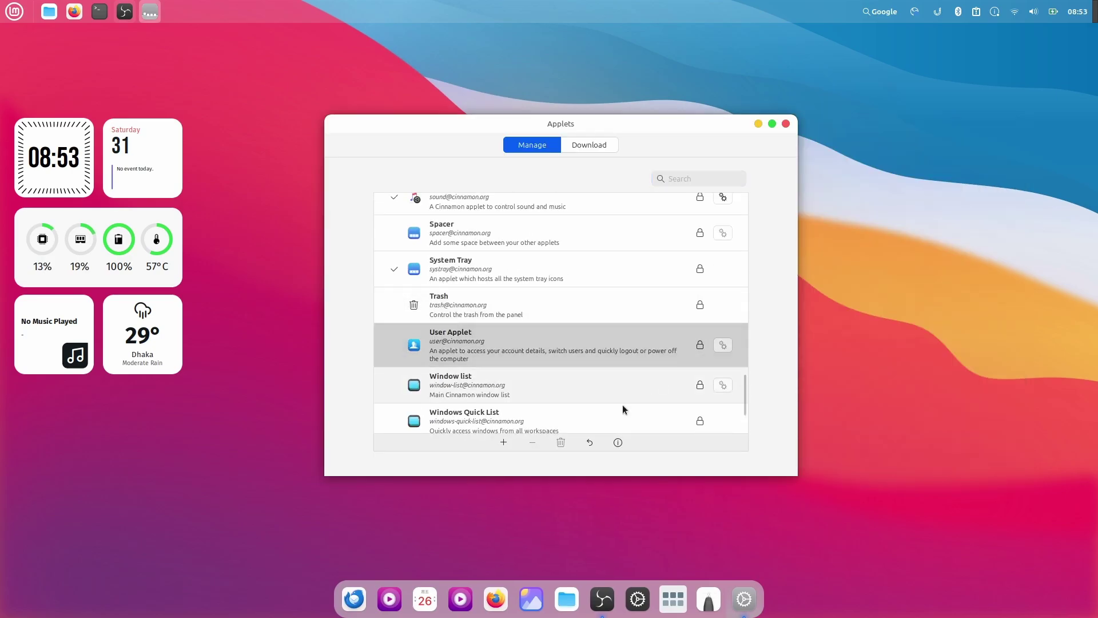
pyautogui.click(503, 442)
pyautogui.rightClick(732, 13)
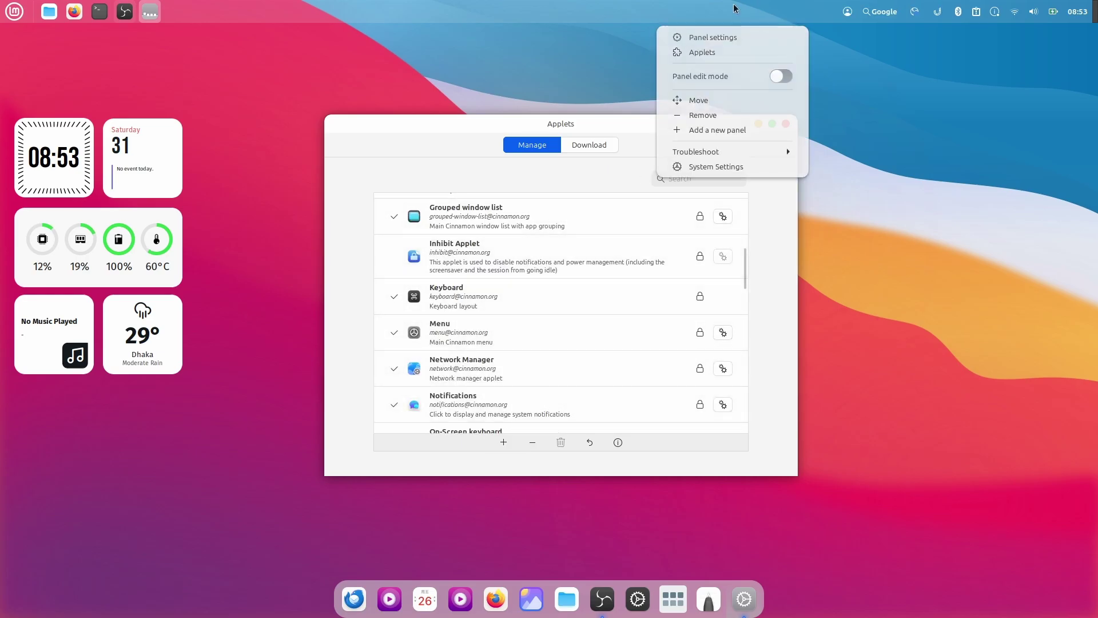
pyautogui.click(780, 76)
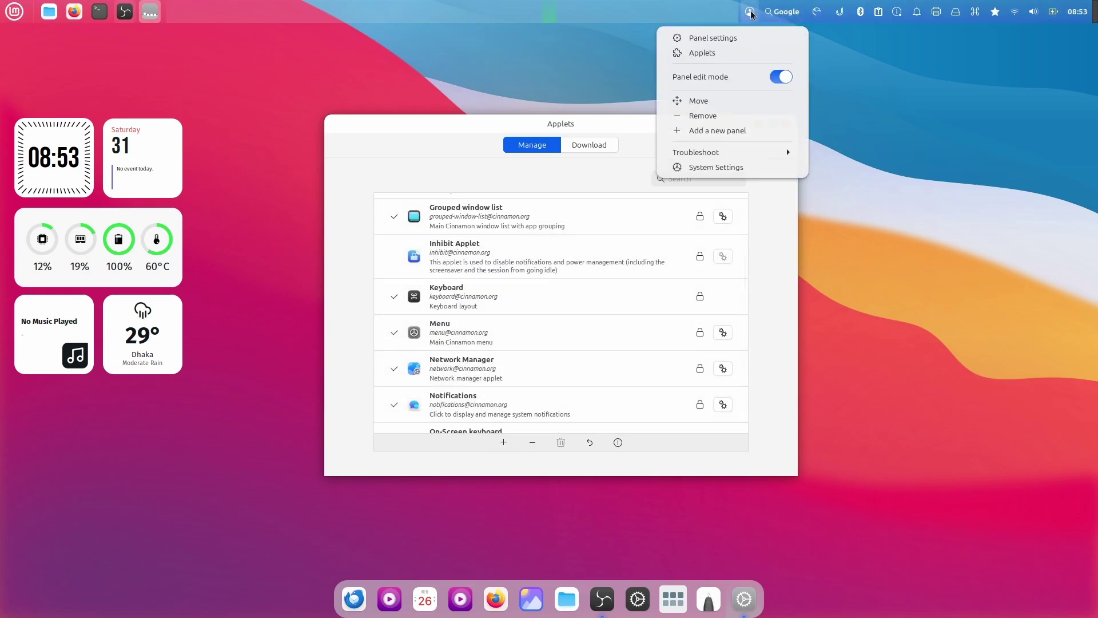
pyautogui.moveTo(749, 11); pyautogui.dragTo(15, 21)
pyautogui.rightClick(41, 12)
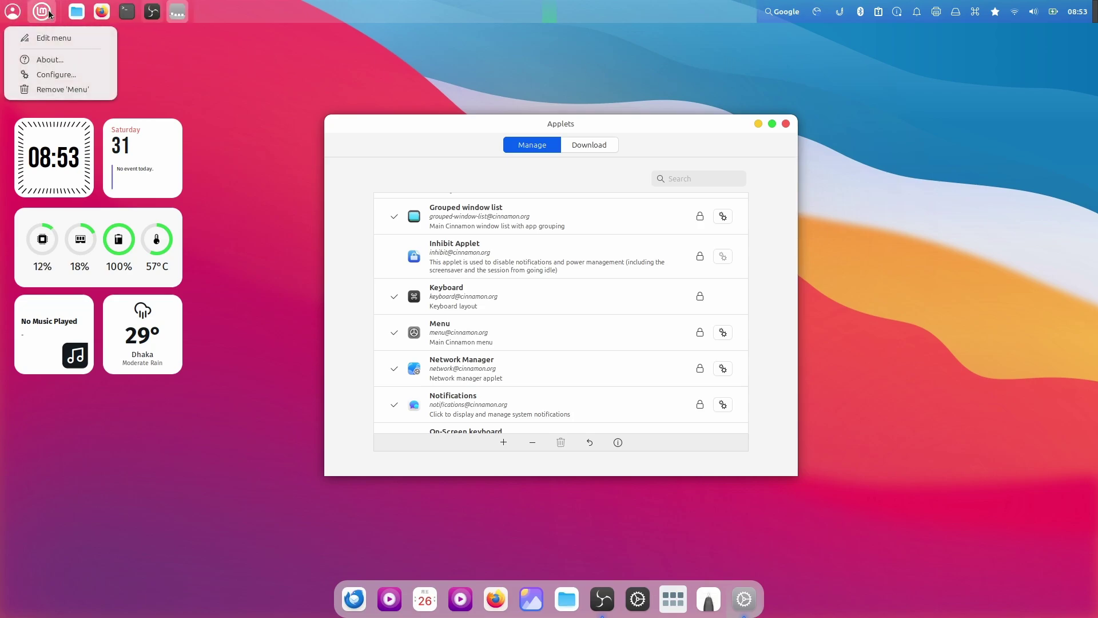
pyautogui.click(54, 90)
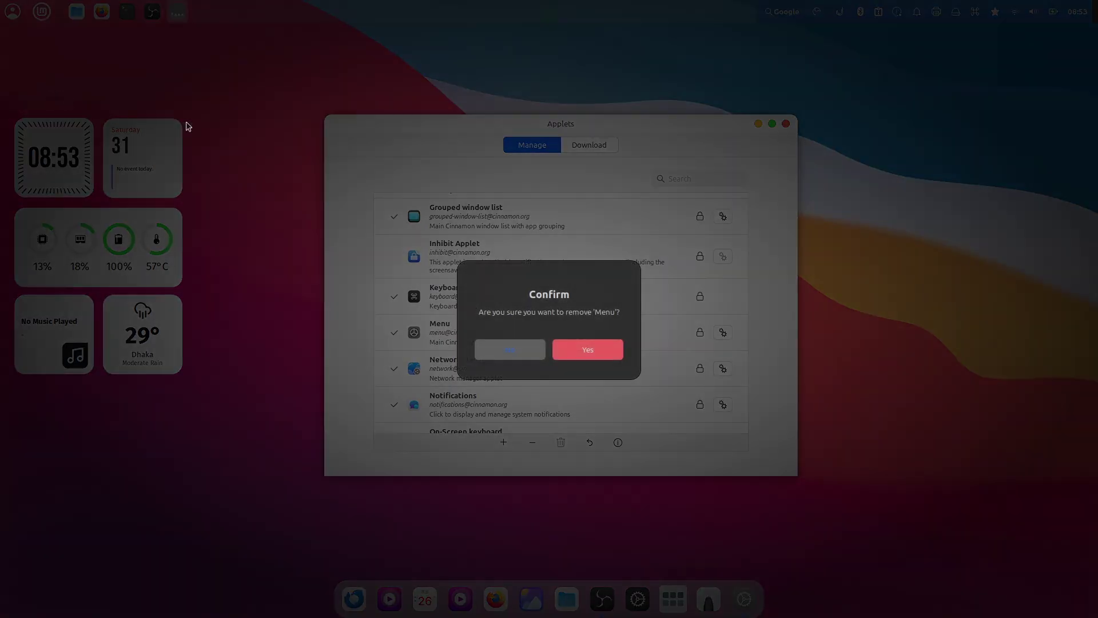
pyautogui.click(596, 350)
pyautogui.scroll(-3, 613, 277)
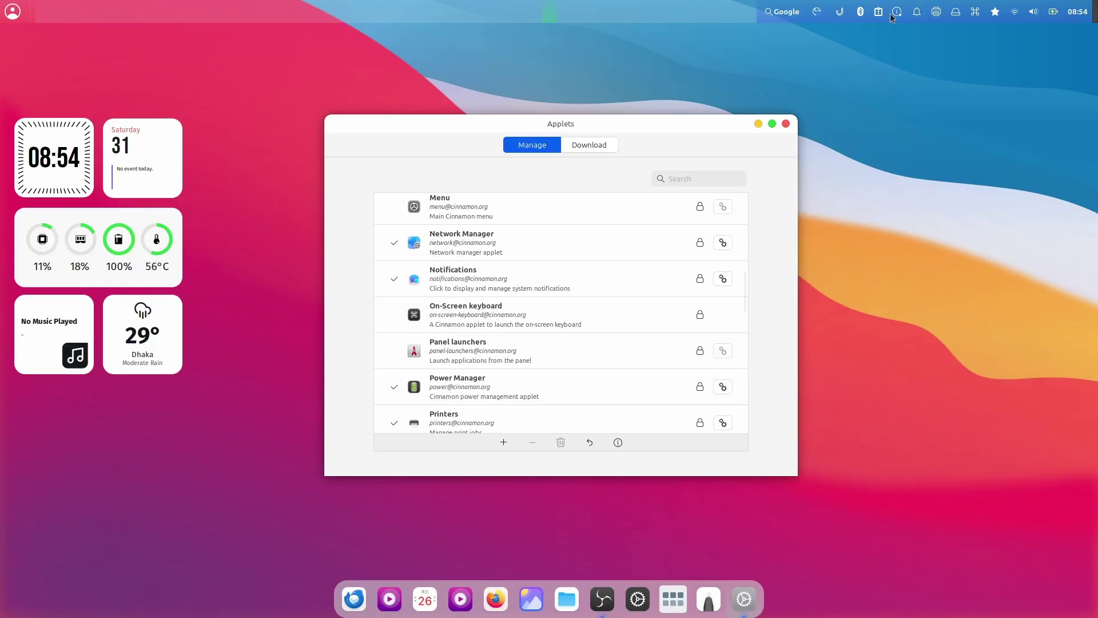
pyautogui.rightClick(897, 11)
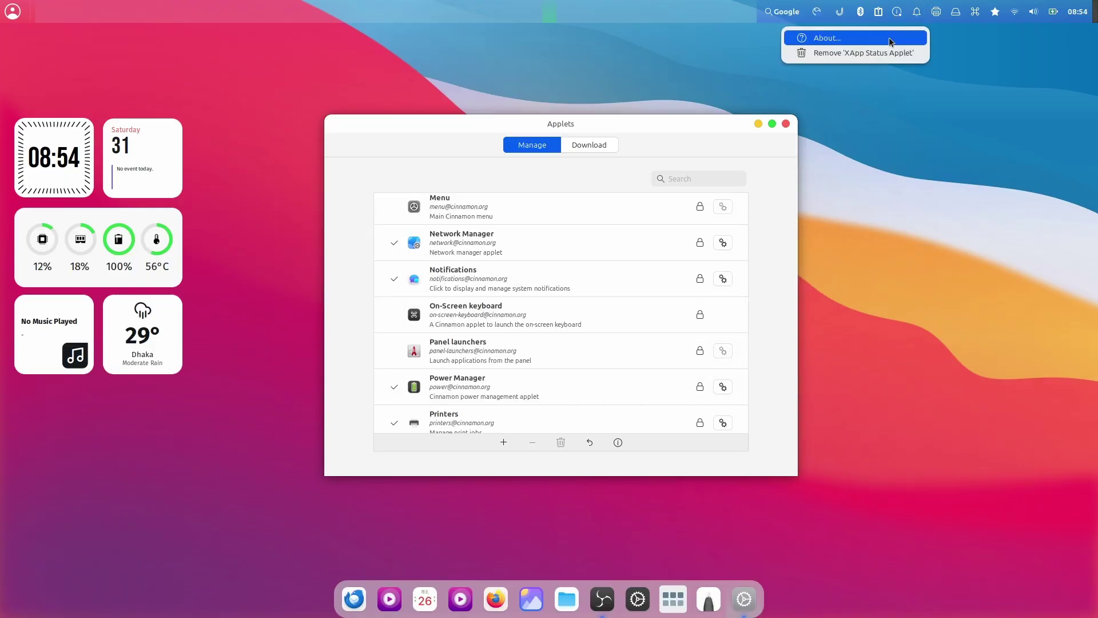
pyautogui.click(887, 57)
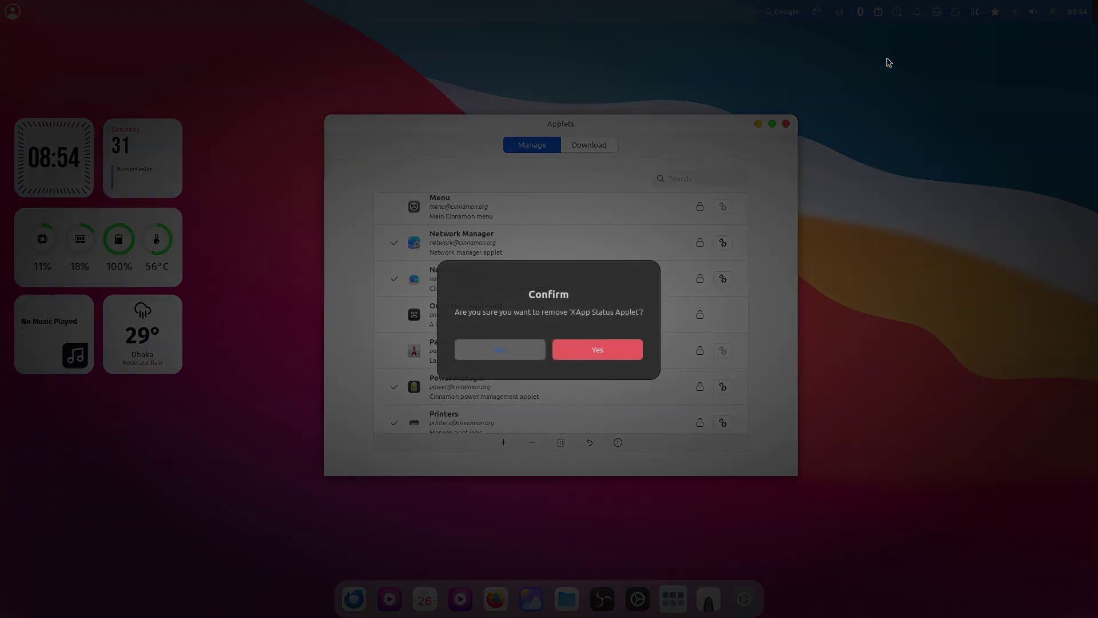
pyautogui.click(622, 349)
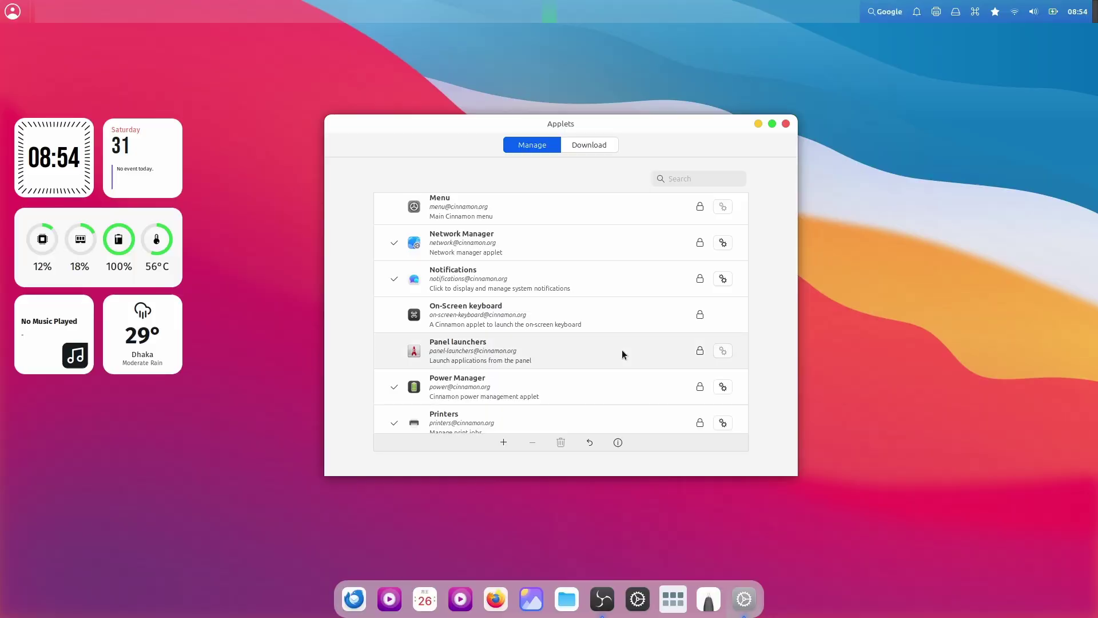
pyautogui.rightClick(944, 15)
pyautogui.click(939, 72)
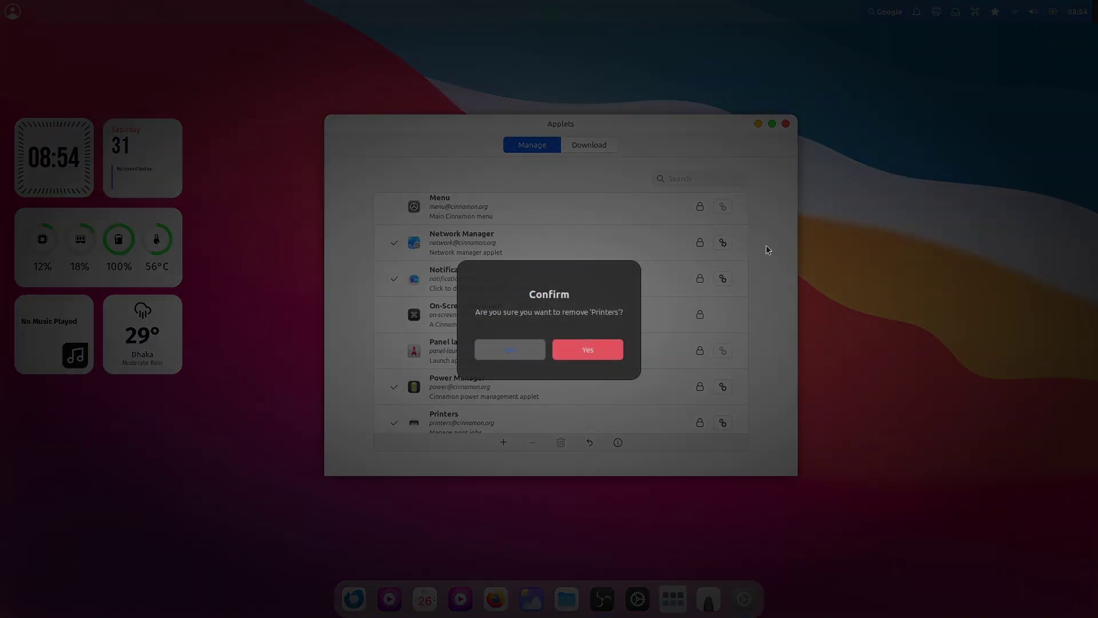
pyautogui.click(610, 342)
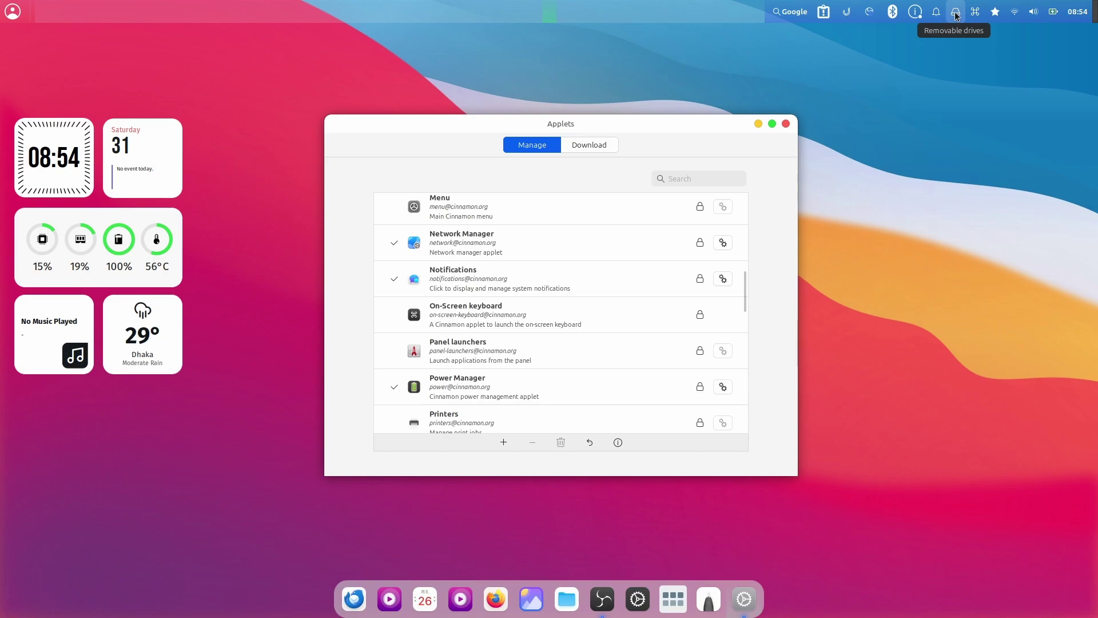
pyautogui.click(825, 16)
pyautogui.click(856, 51)
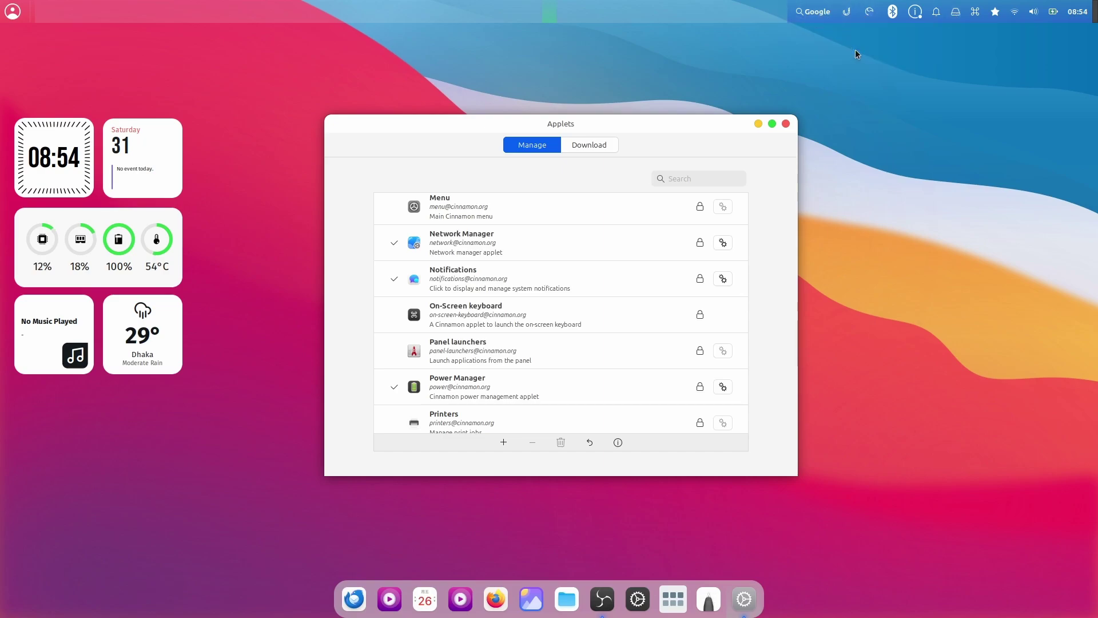
pyautogui.click(915, 12)
pyautogui.click(944, 68)
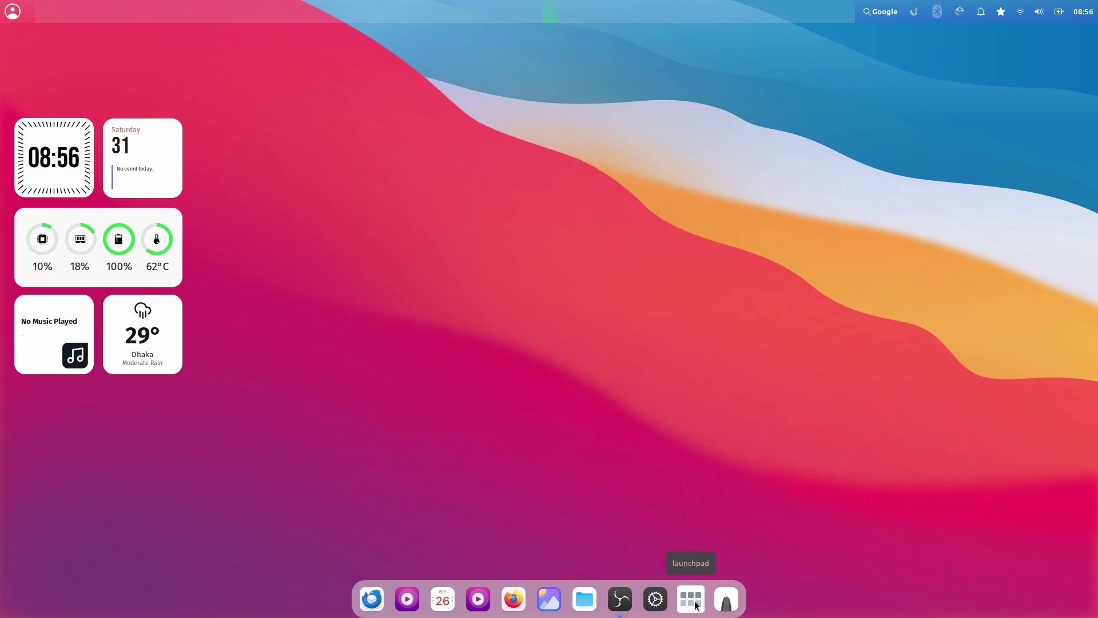
pyautogui.moveTo(691, 598); pyautogui.dragTo(378, 596)
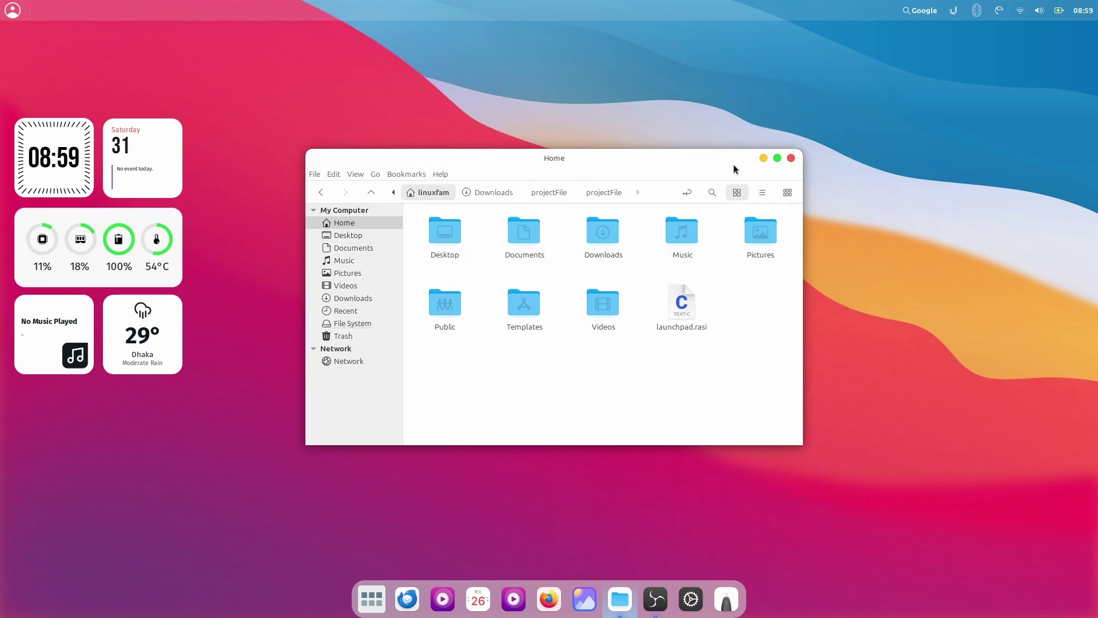
pyautogui.click(791, 159)
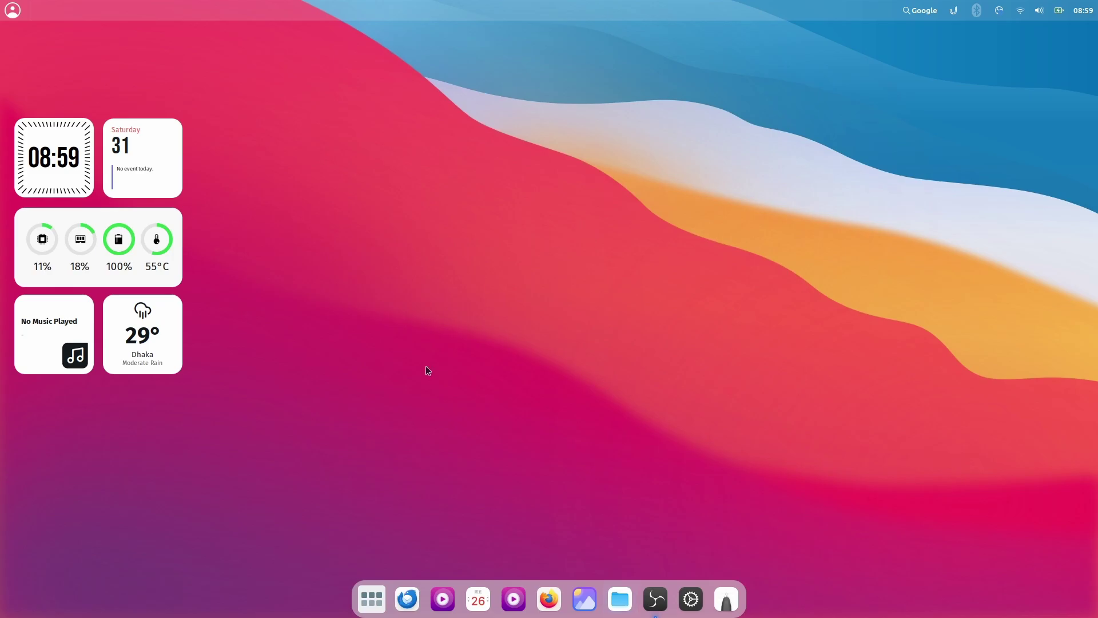
pyautogui.click(13, 10)
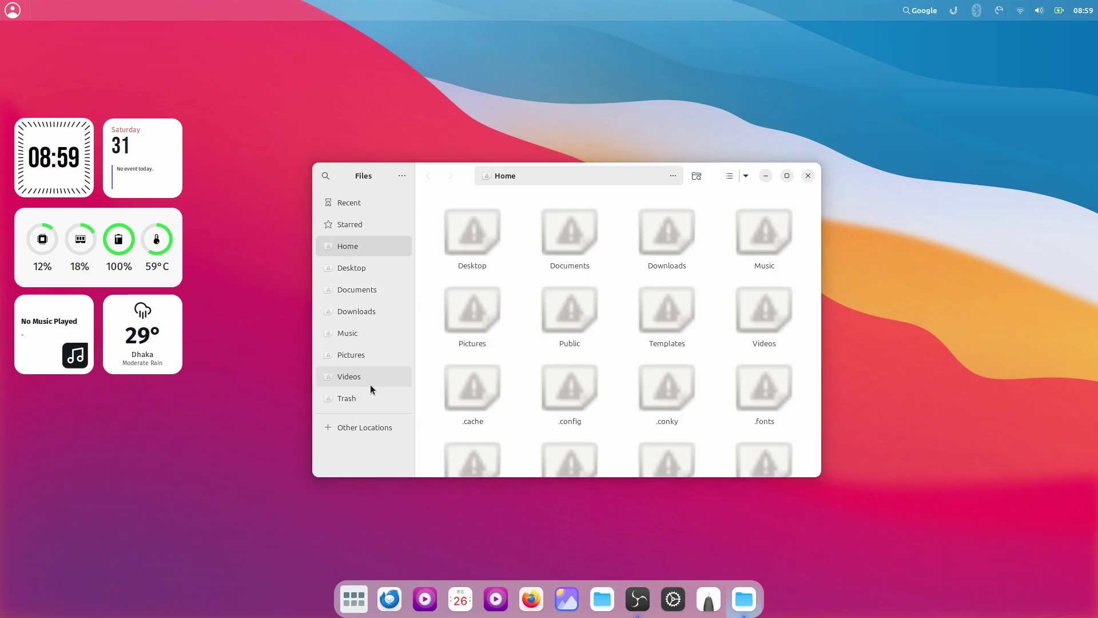
pyautogui.click(641, 326)
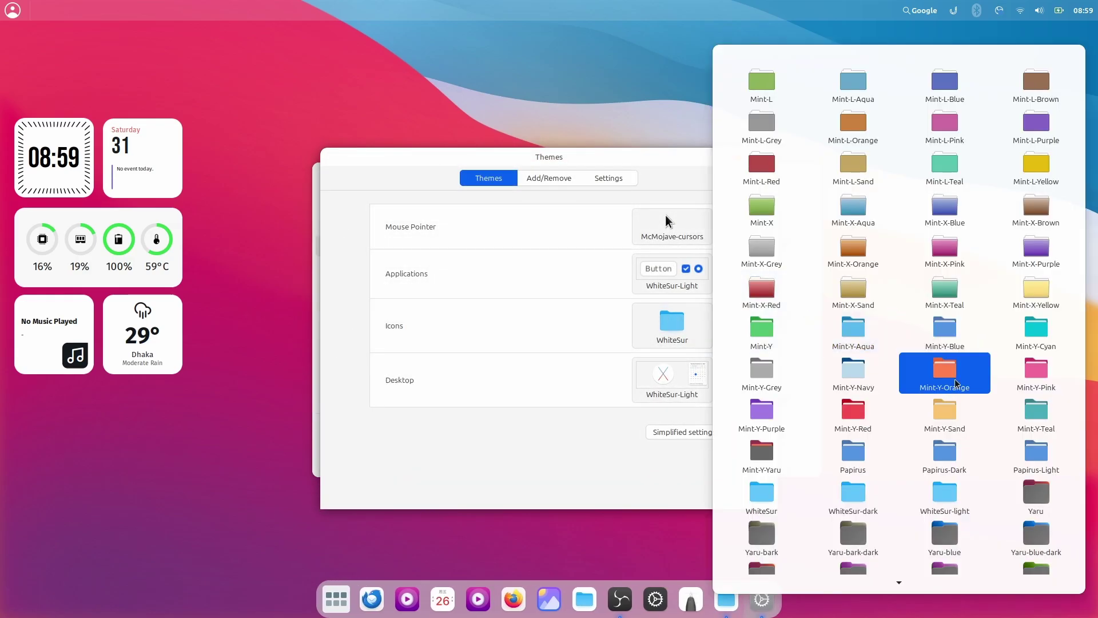
pyautogui.click(947, 495)
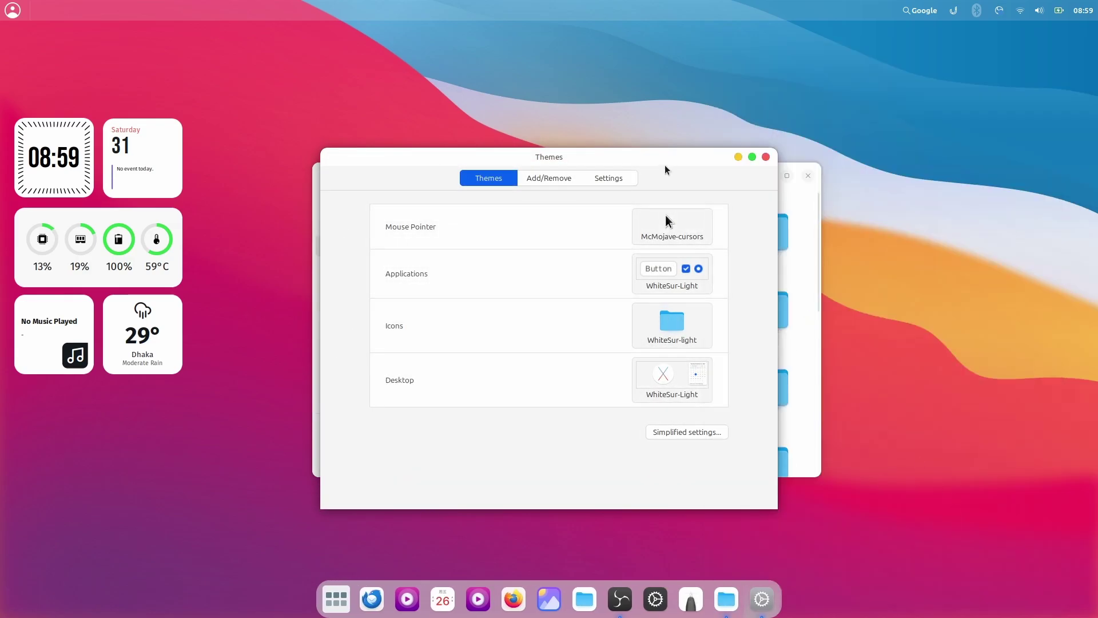
pyautogui.moveTo(620, 179); pyautogui.dragTo(887, 141)
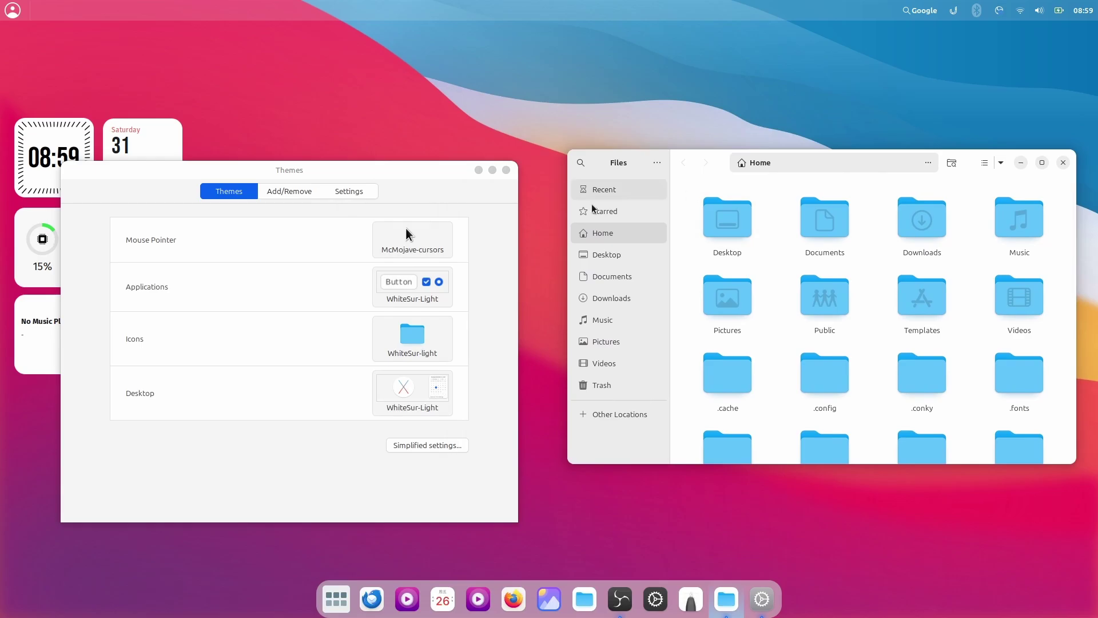
pyautogui.click(404, 355)
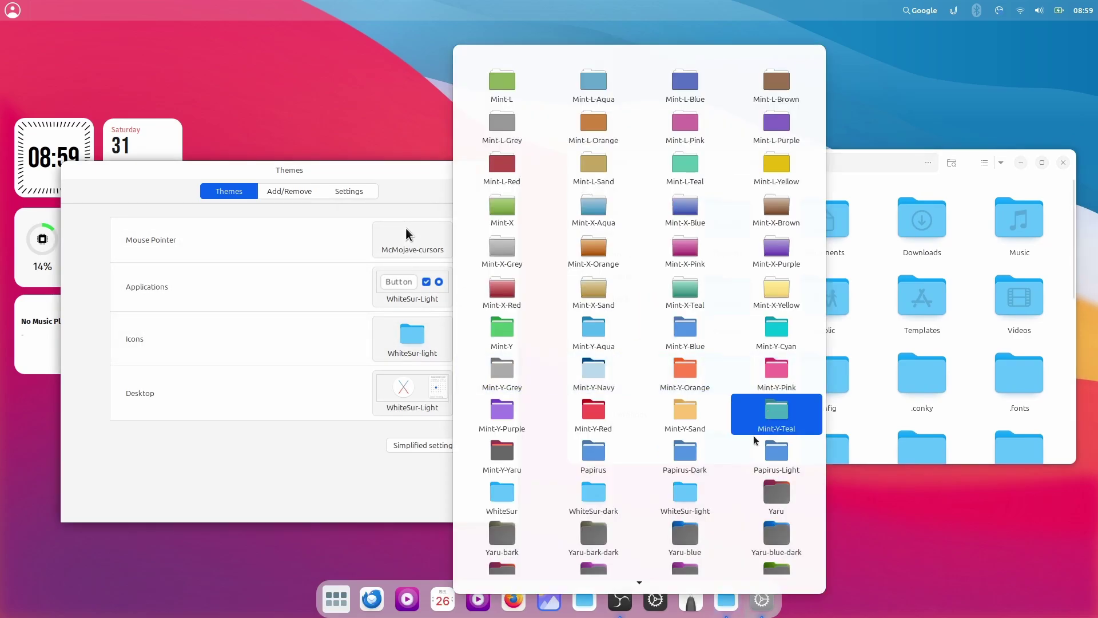
pyautogui.click(500, 501)
pyautogui.click(414, 343)
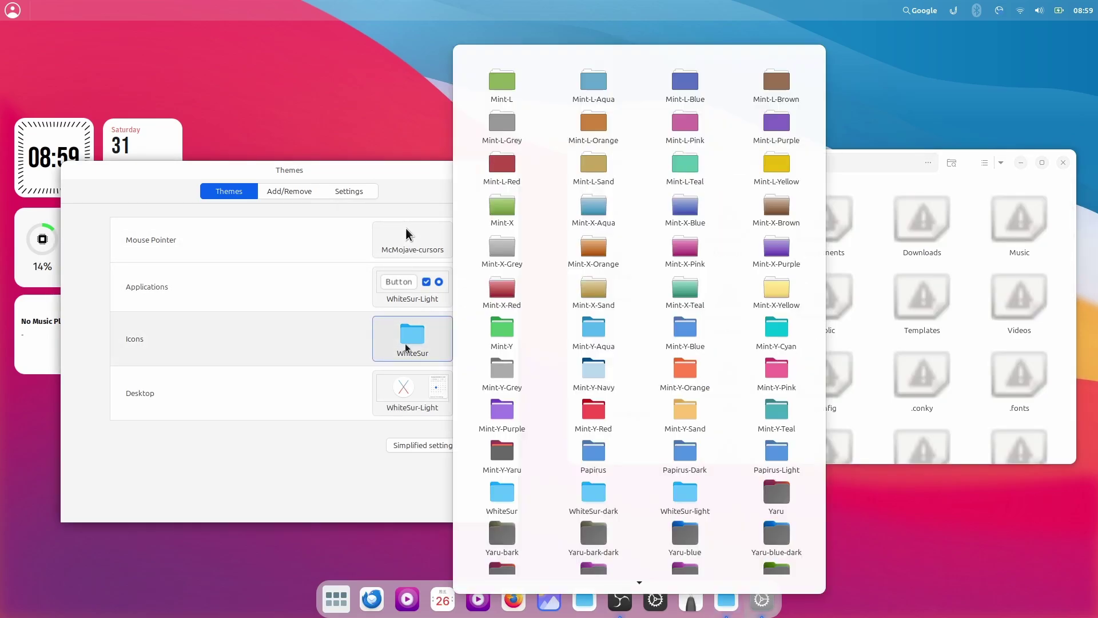
pyautogui.click(685, 496)
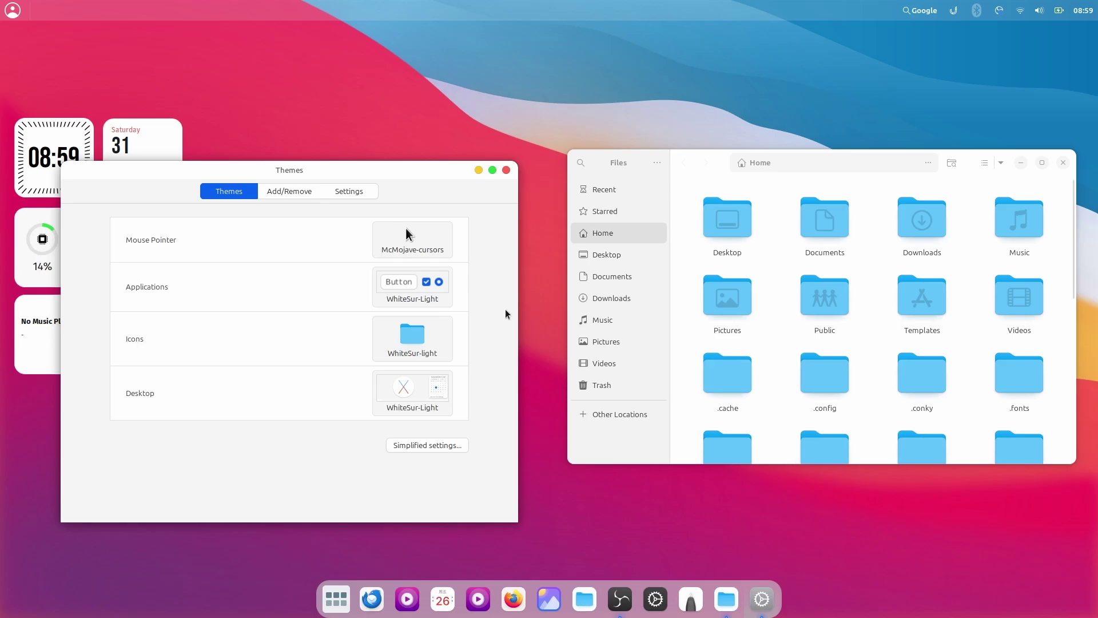
pyautogui.click(412, 338)
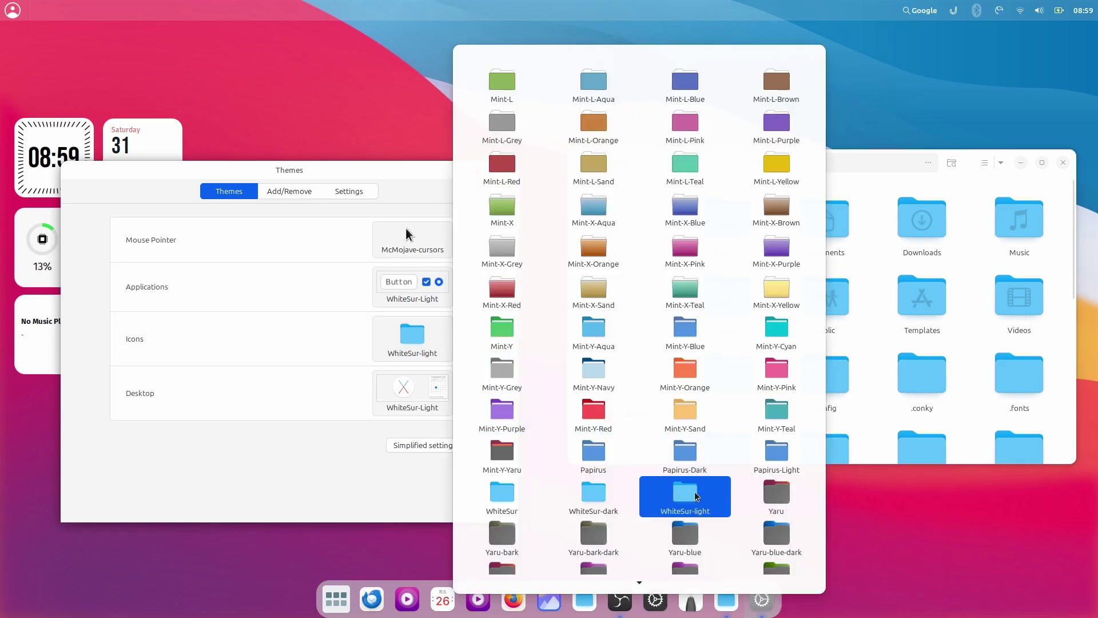
pyautogui.click(296, 479)
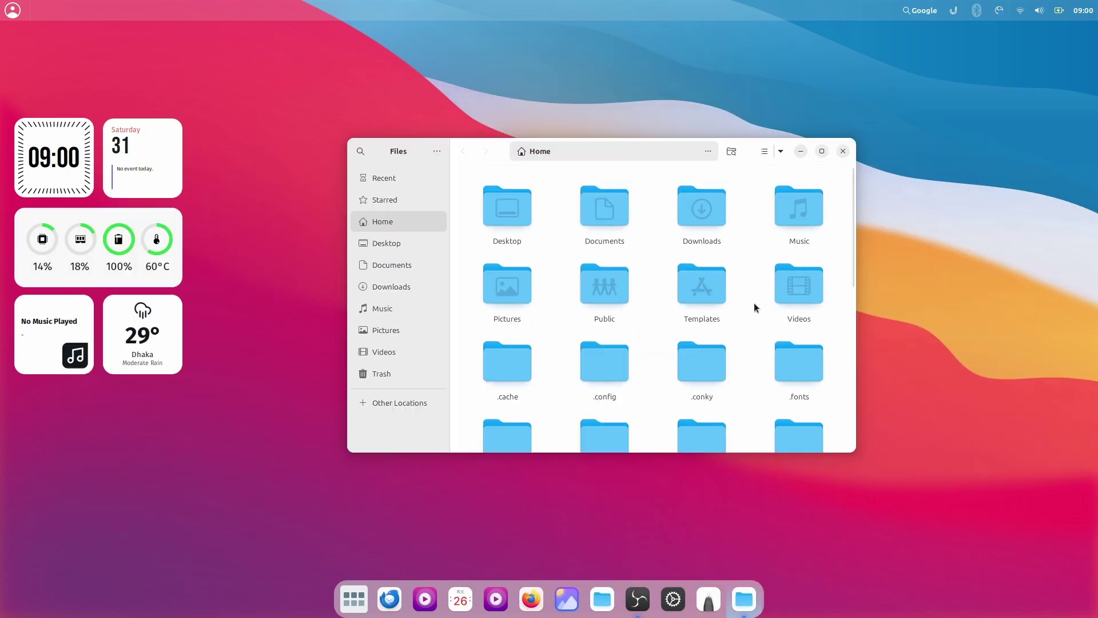
pyautogui.hotkey('ctrl', 'q')
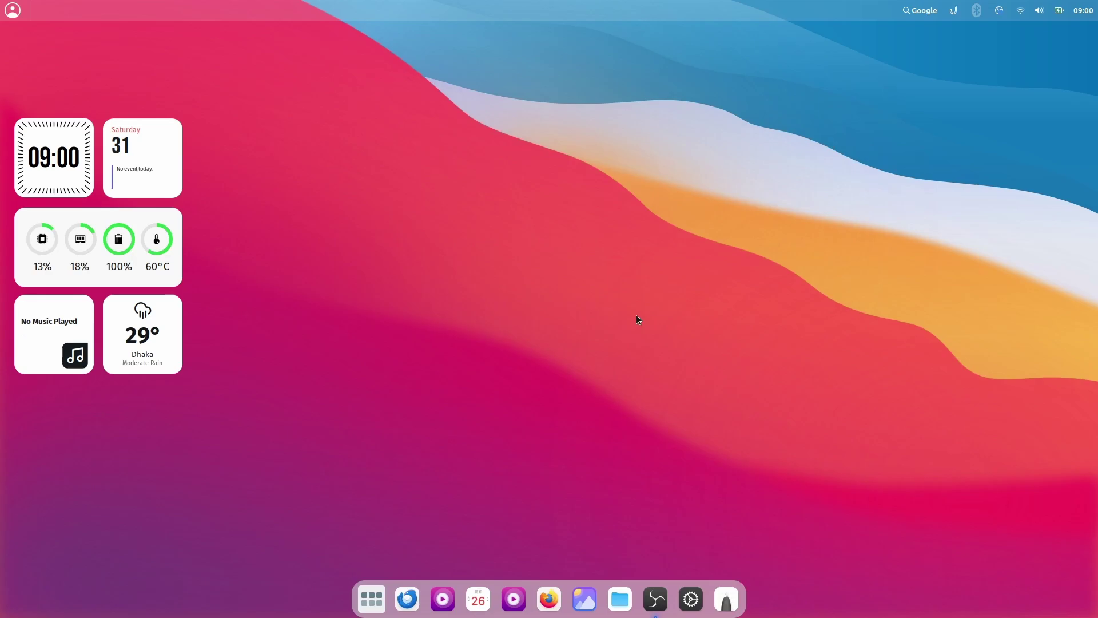
pyautogui.click(620, 599)
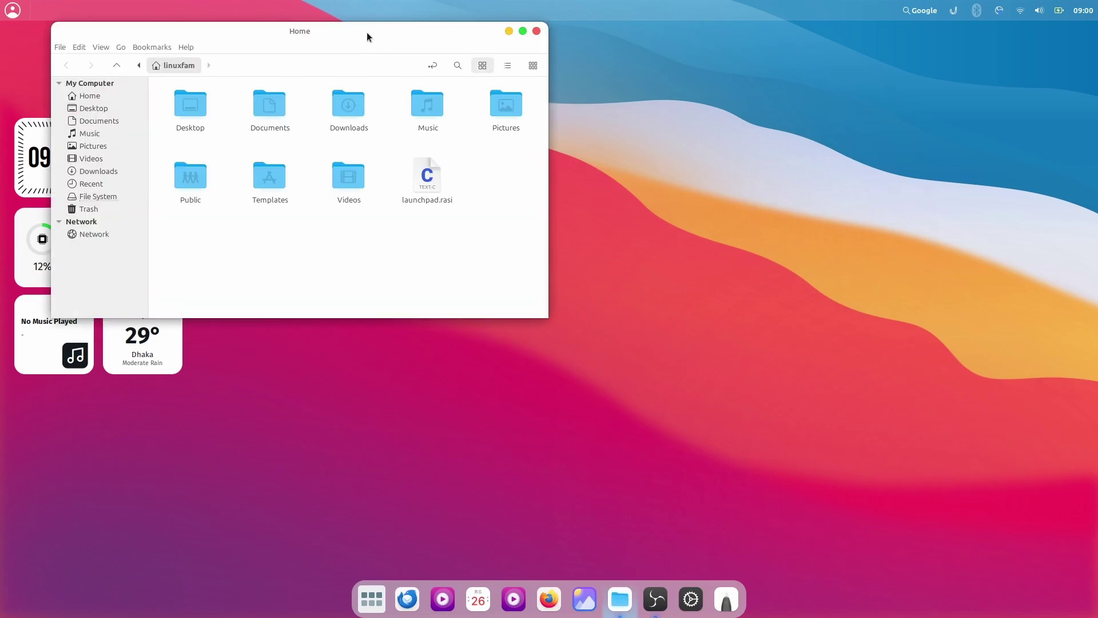
pyautogui.moveTo(410, 68); pyautogui.dragTo(589, 177)
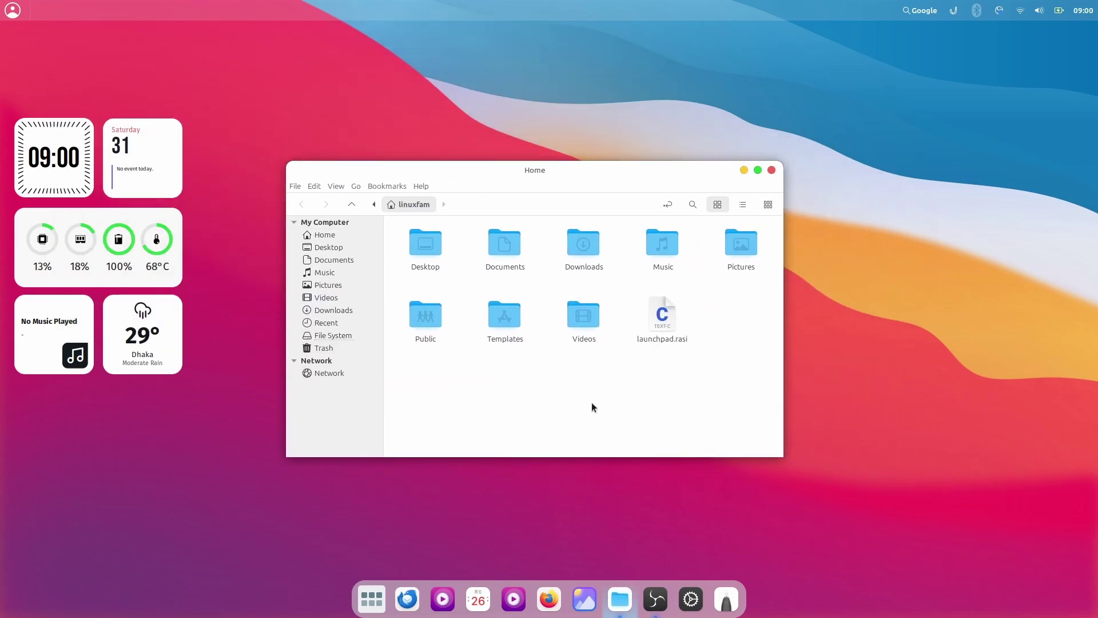
pyautogui.click(771, 170)
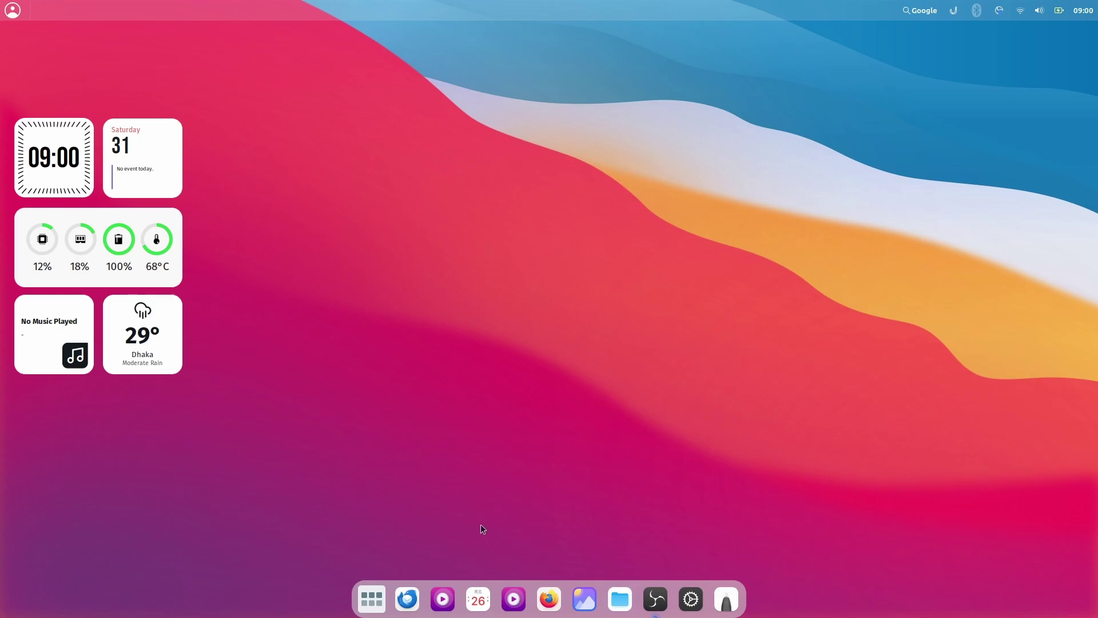
pyautogui.hotkey('ctrl', 'space')
pyautogui.write('f')
pyautogui.press('Return')
pyautogui.moveTo(304, 130); pyautogui.dragTo(550, 166)
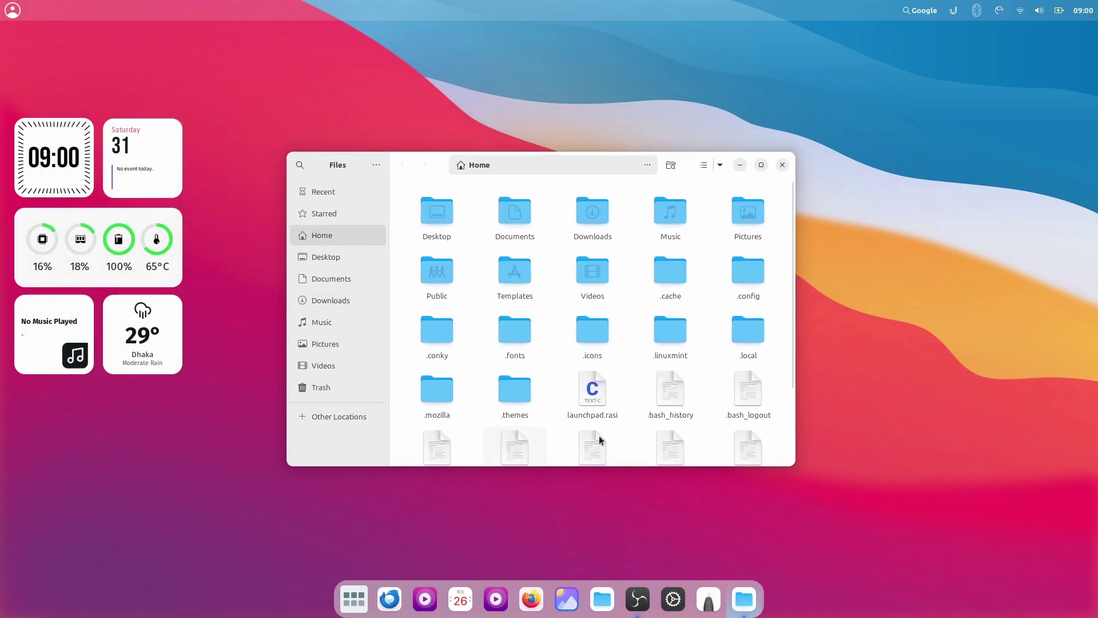
pyautogui.scroll(-2, 629, 400)
pyautogui.scroll(2, 672, 369)
pyautogui.rightClick(712, 362)
pyautogui.press('Escape')
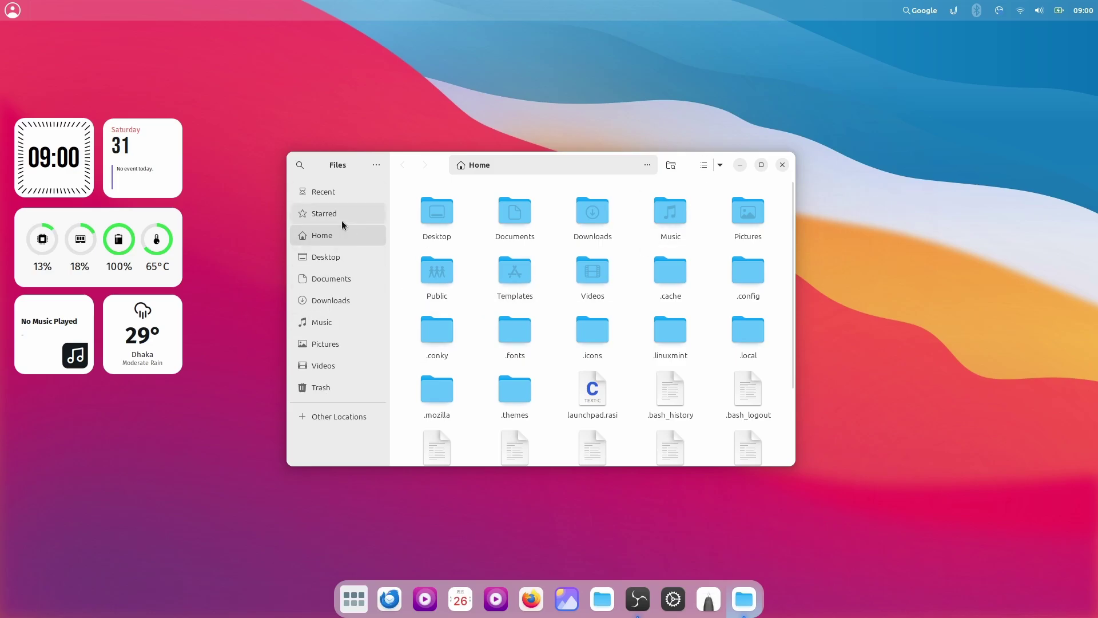
pyautogui.click(782, 165)
pyautogui.click(620, 599)
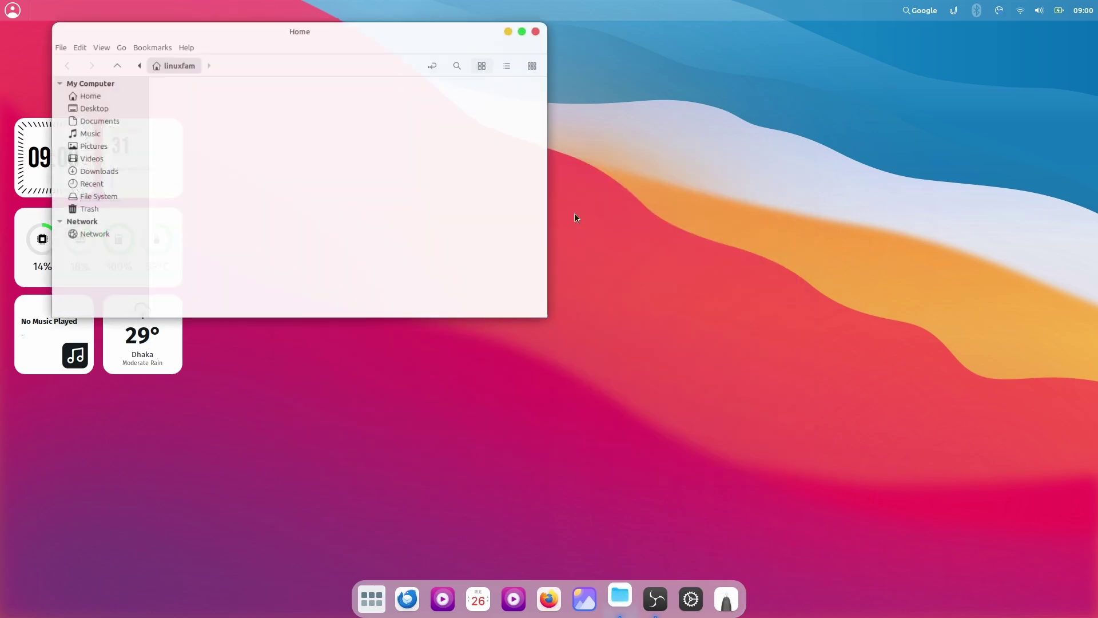
pyautogui.moveTo(400, 33); pyautogui.dragTo(685, 234)
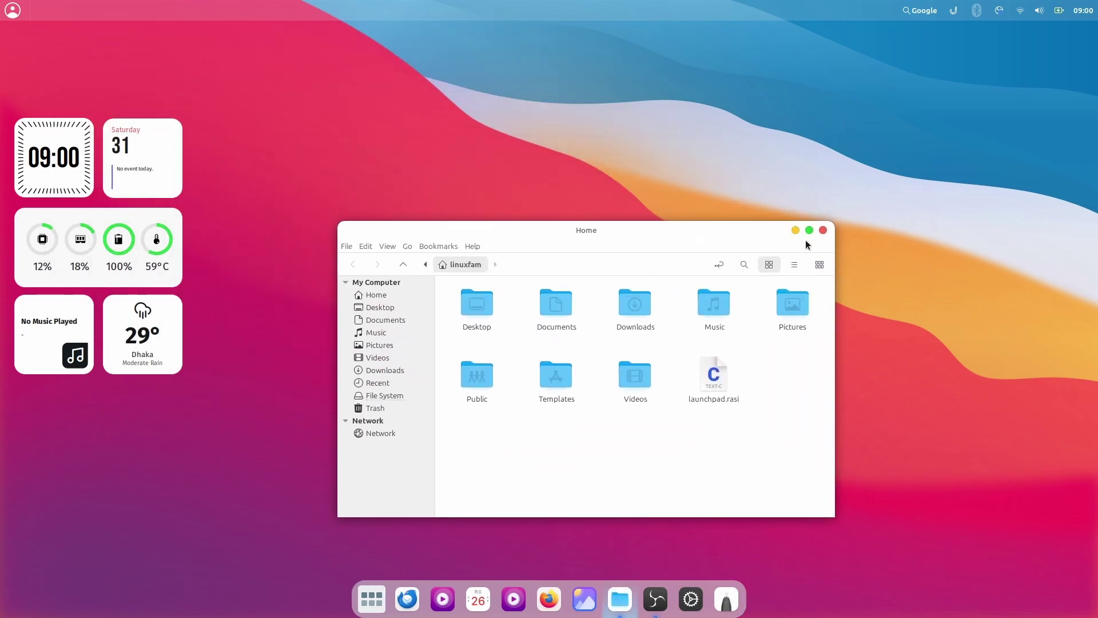
pyautogui.moveTo(652, 230); pyautogui.dragTo(897, 54)
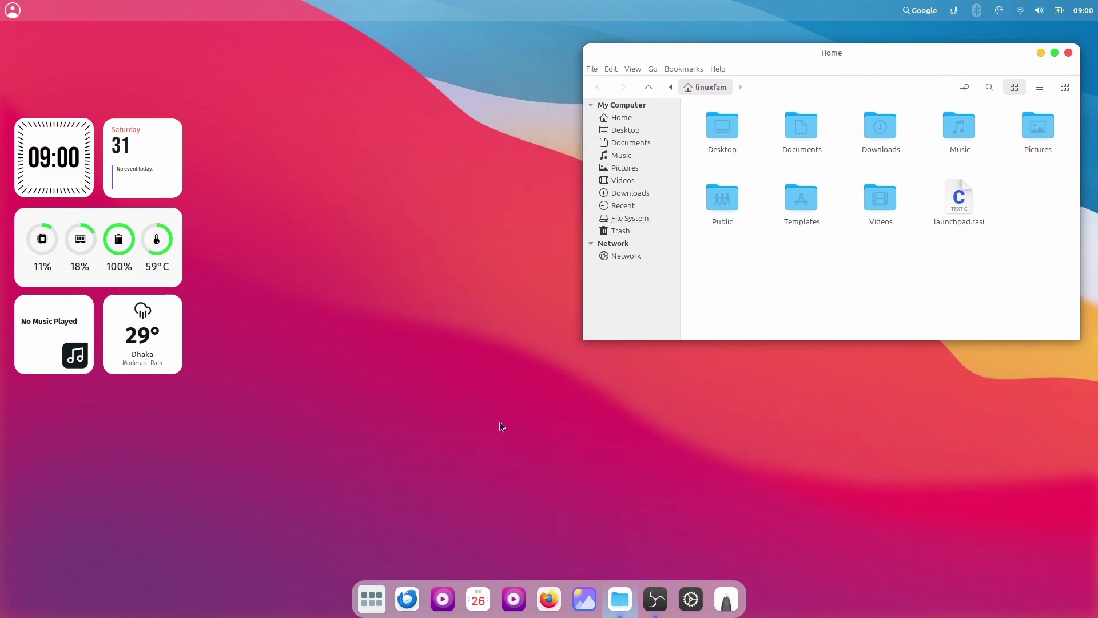
pyautogui.hotkey('ctrl', 'space')
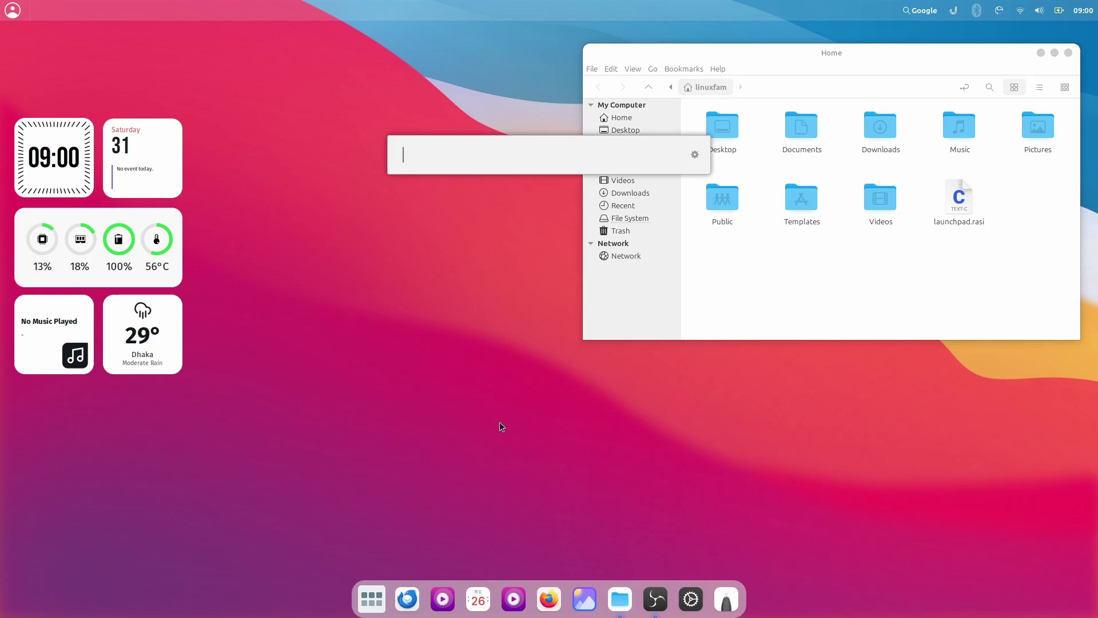
pyautogui.write('settings')
pyautogui.press('Return')
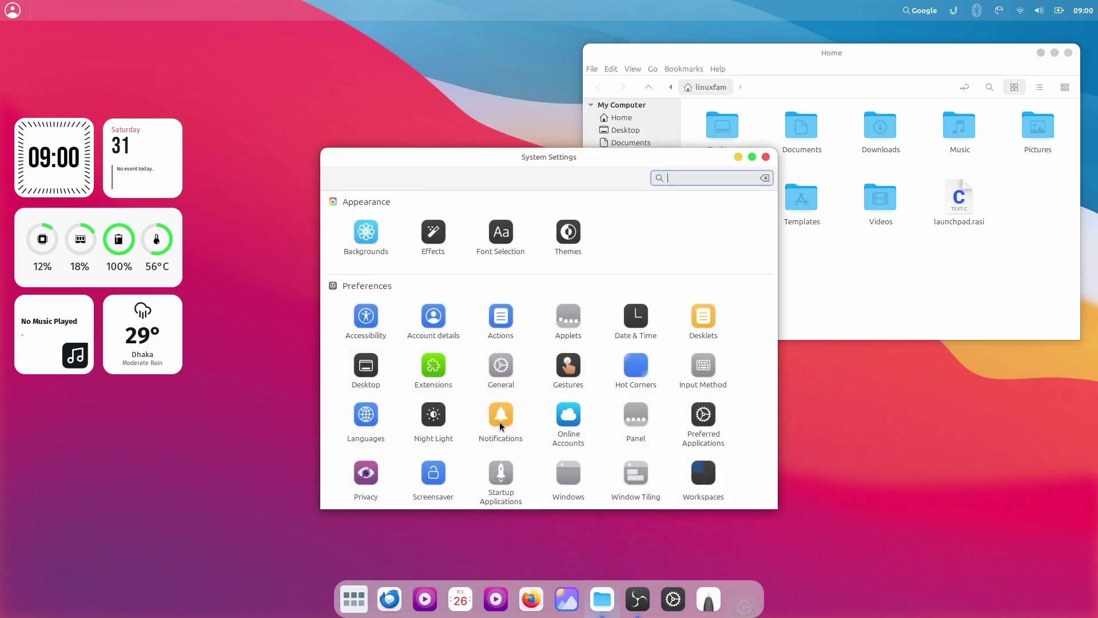
pyautogui.scroll(-1, 543, 372)
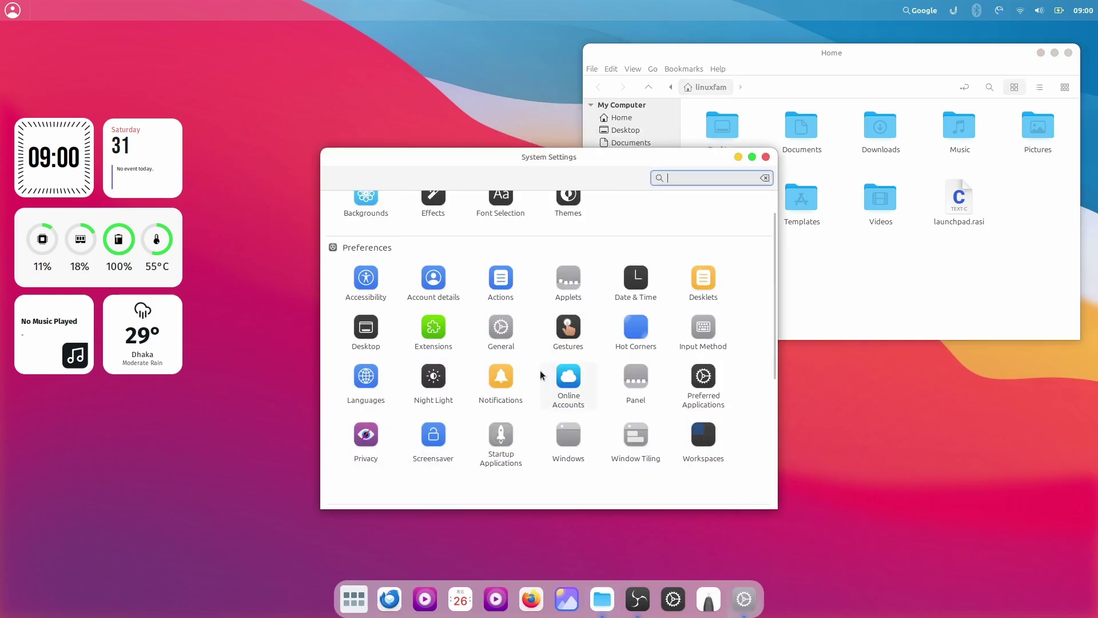
pyautogui.click(585, 439)
pyautogui.click(659, 227)
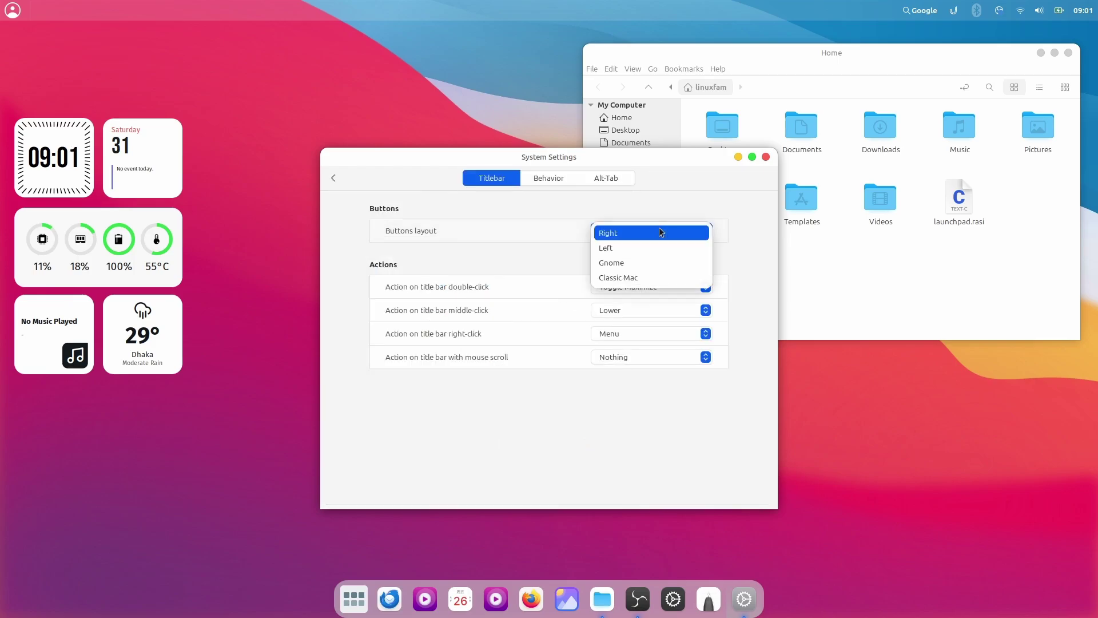
pyautogui.click(635, 251)
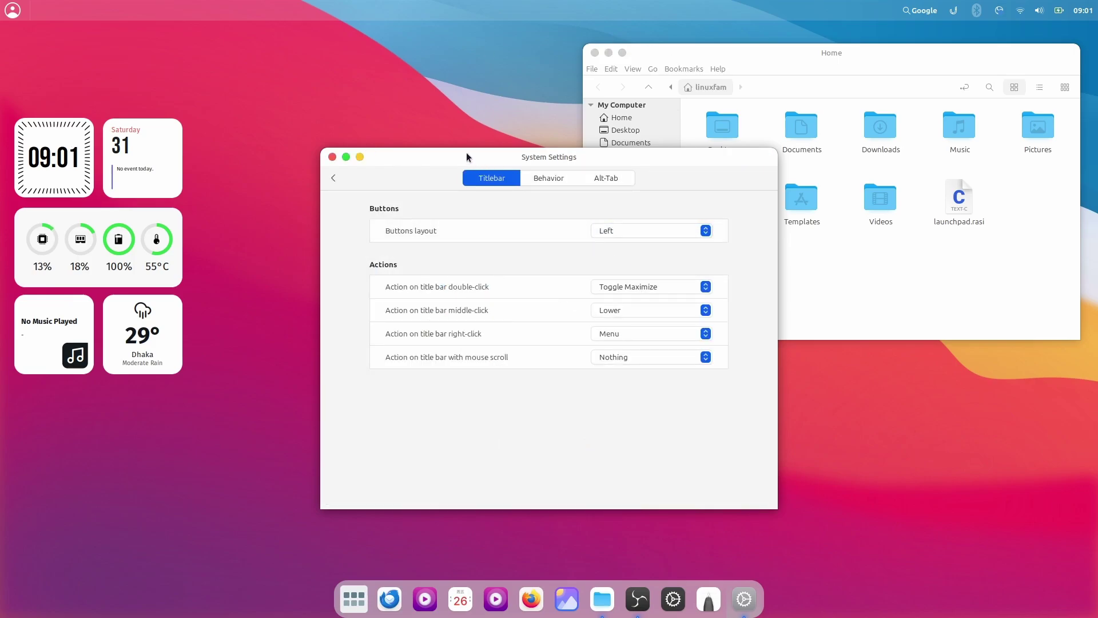
pyautogui.moveTo(466, 152); pyautogui.dragTo(323, 175)
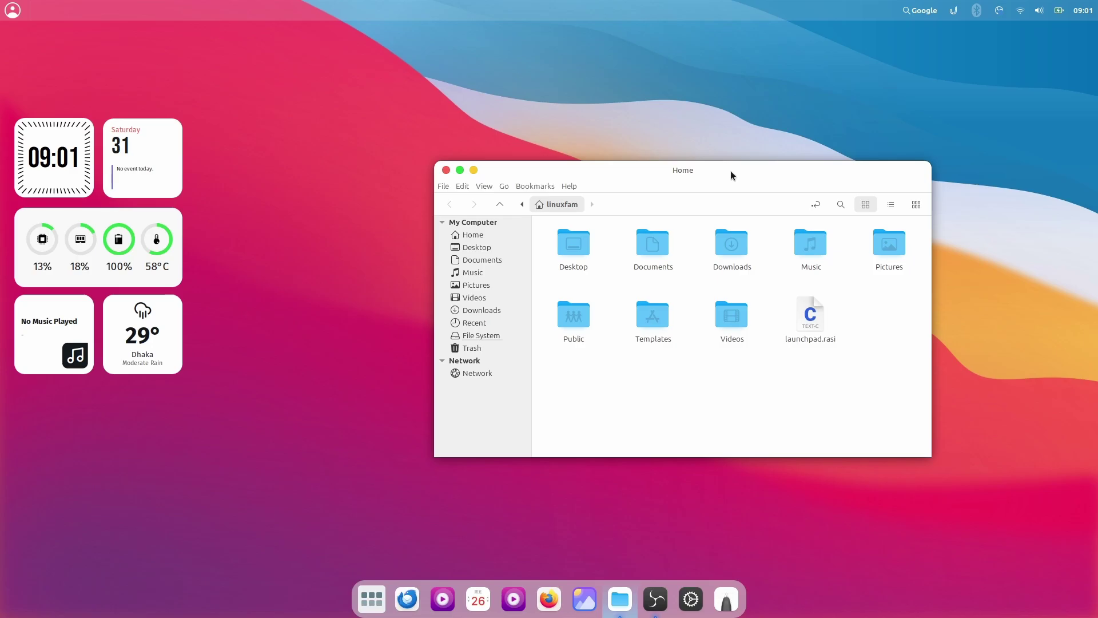
# - Open a Nautilus Files window and arrange it beside the Nemo Home window
pyautogui.press('super+e')
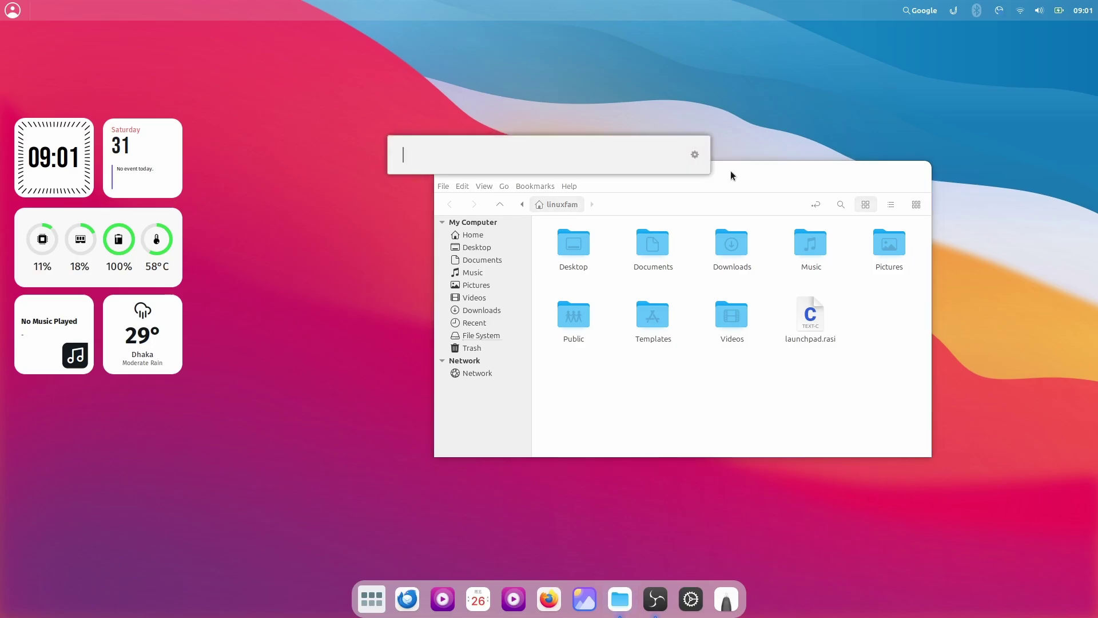
pyautogui.moveTo(730, 171); pyautogui.dragTo(890, 205)
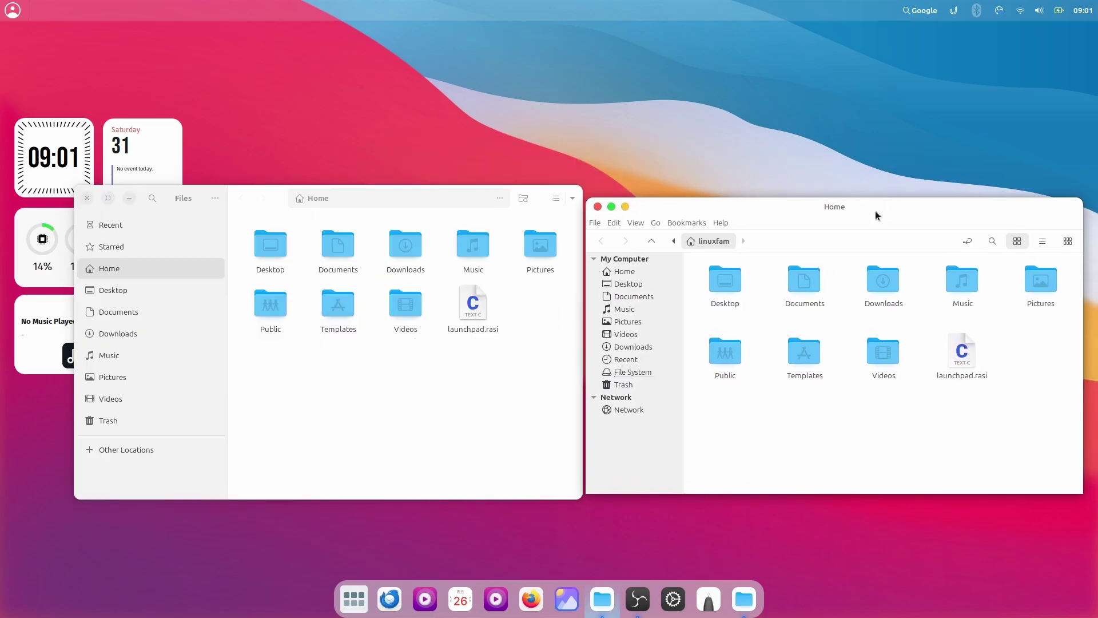
pyautogui.moveTo(574, 500); pyautogui.dragTo(563, 481)
pyautogui.moveTo(445, 204); pyautogui.dragTo(451, 214)
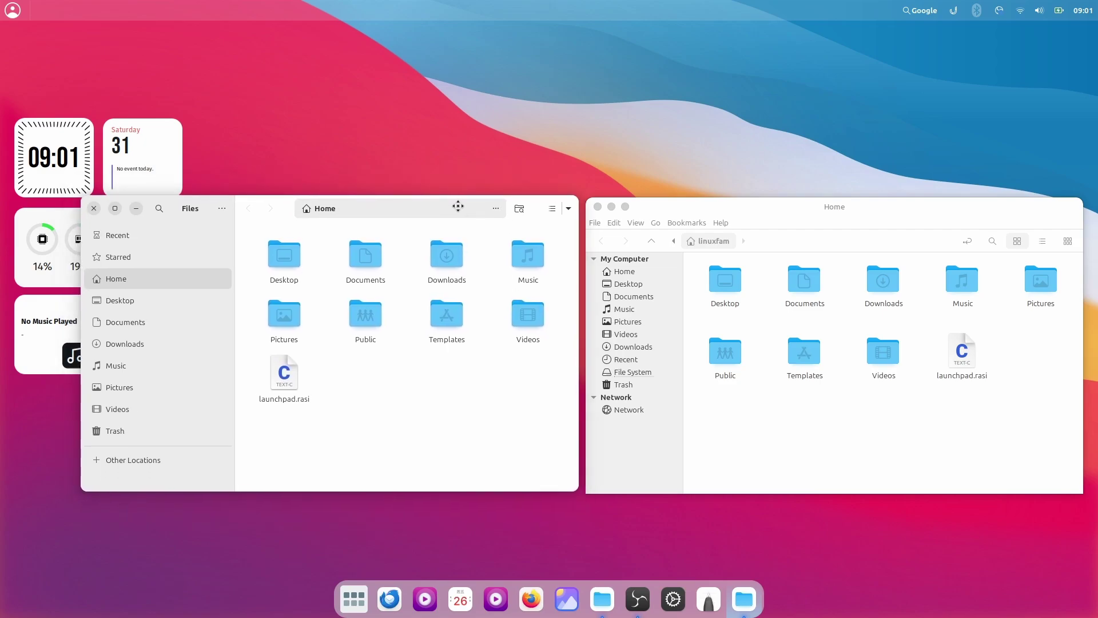
pyautogui.click(649, 211)
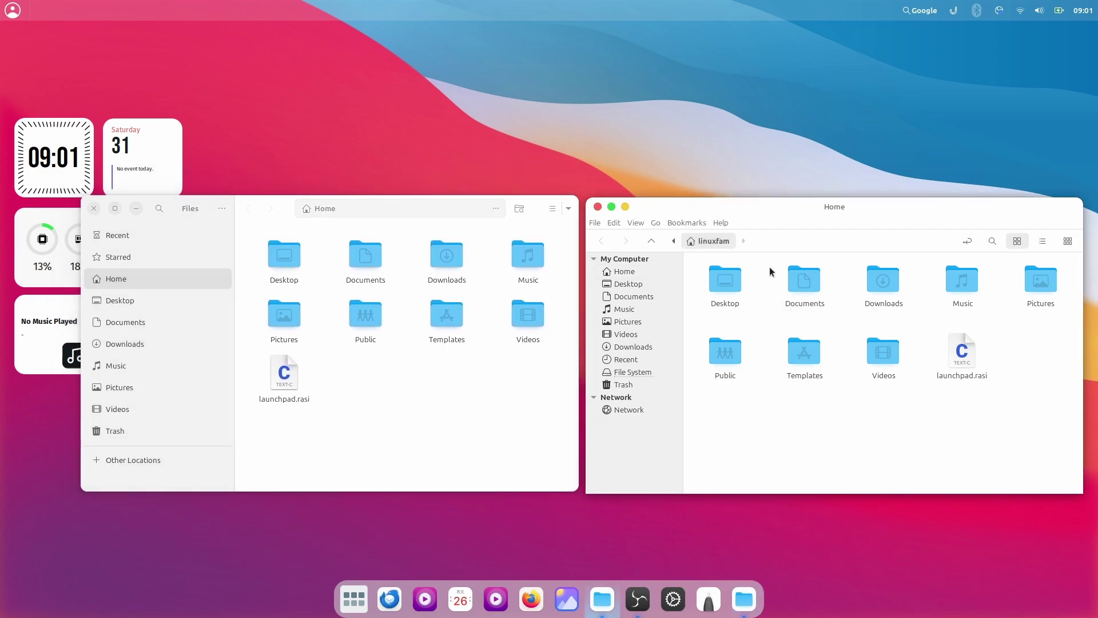
pyautogui.click(281, 350)
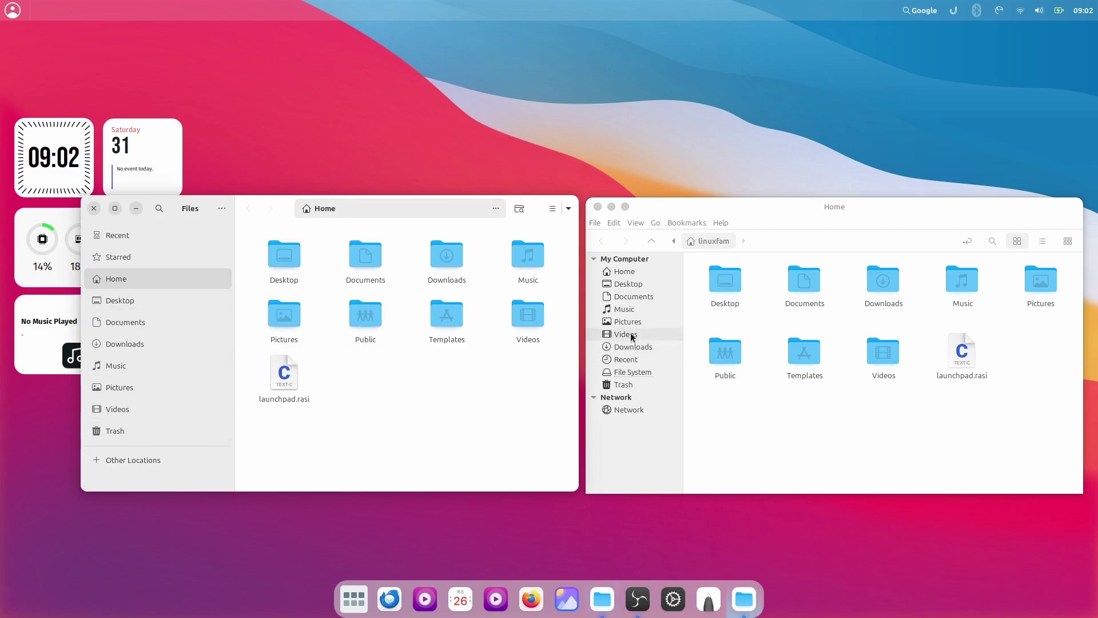
# - Hide Nemo's menu bar via View > Menubar, suppressing the notice, and check Ctrl+M toggles it
pyautogui.click(637, 426)
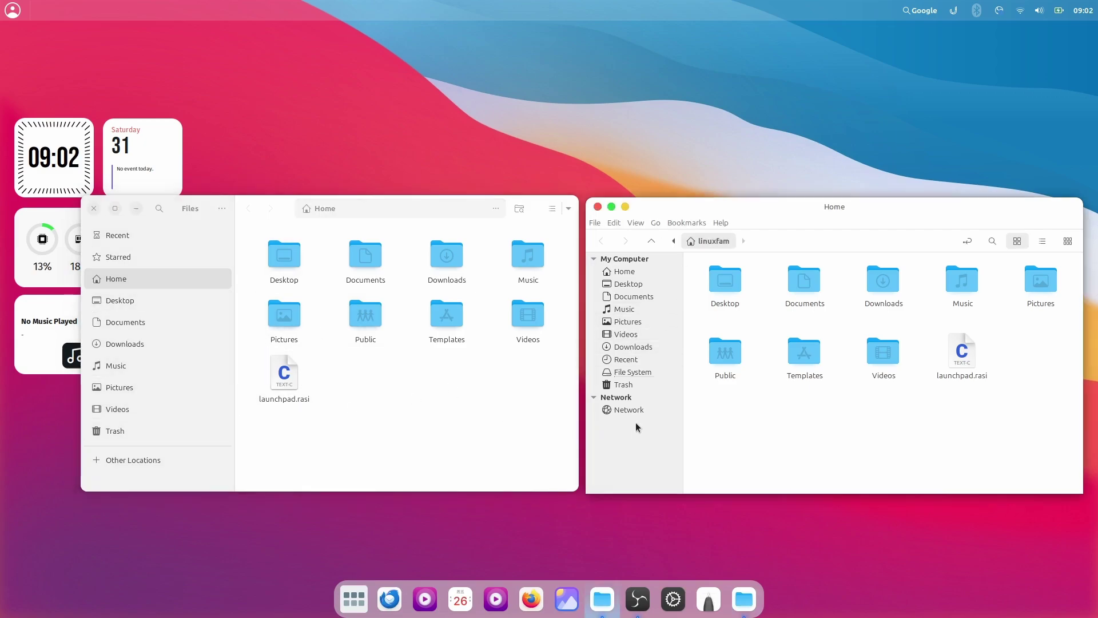
pyautogui.click(634, 224)
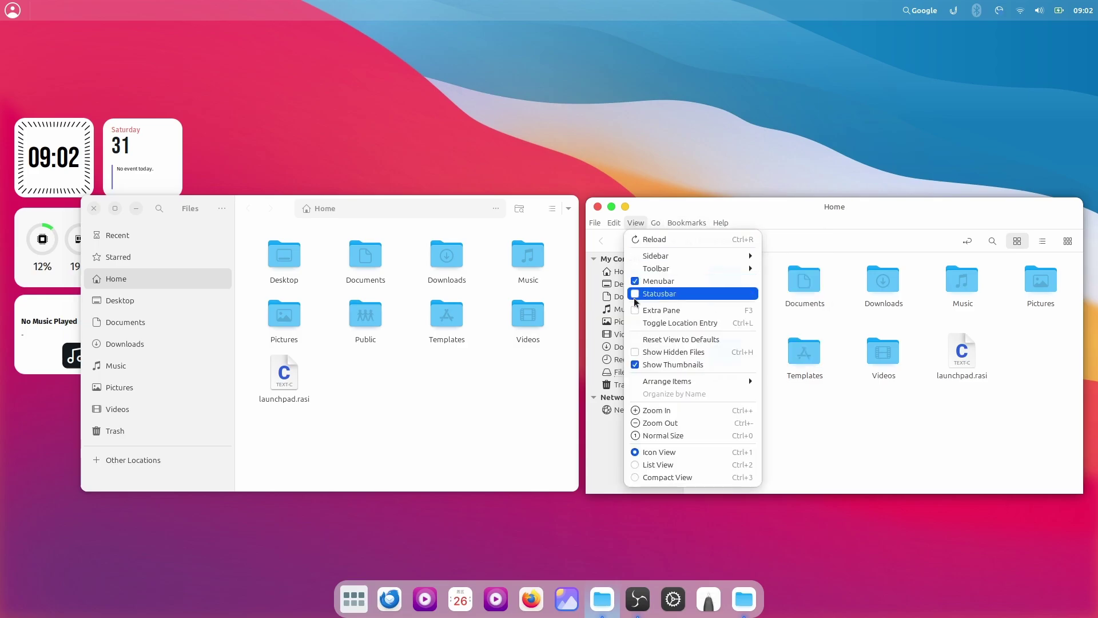
pyautogui.click(675, 282)
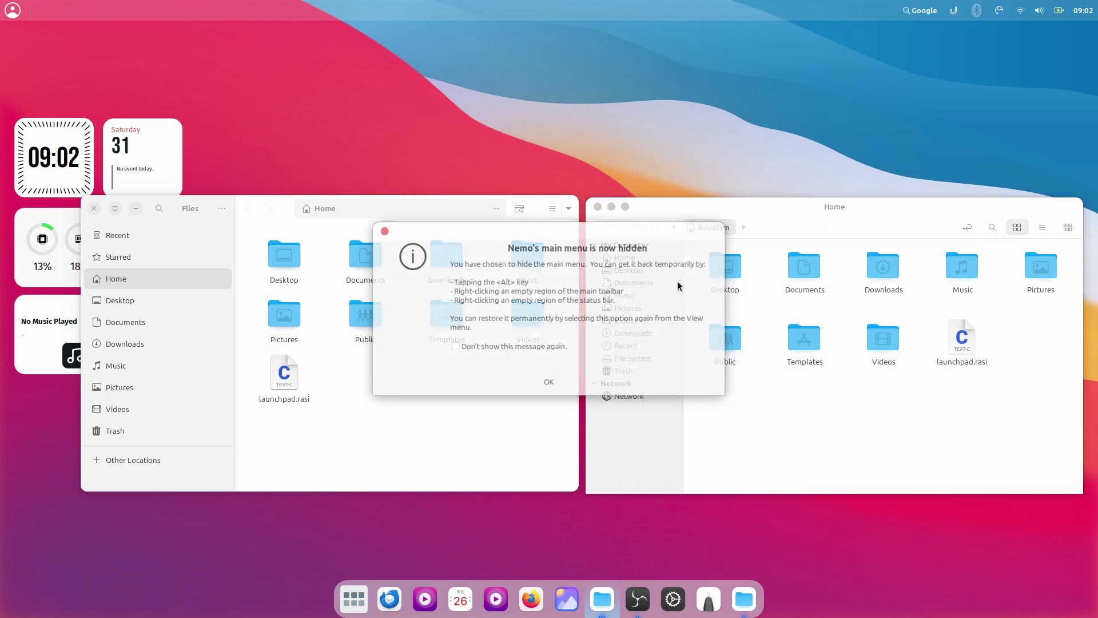
pyautogui.click(468, 347)
pyautogui.click(549, 382)
pyautogui.hotkey('ctrl', 'm')
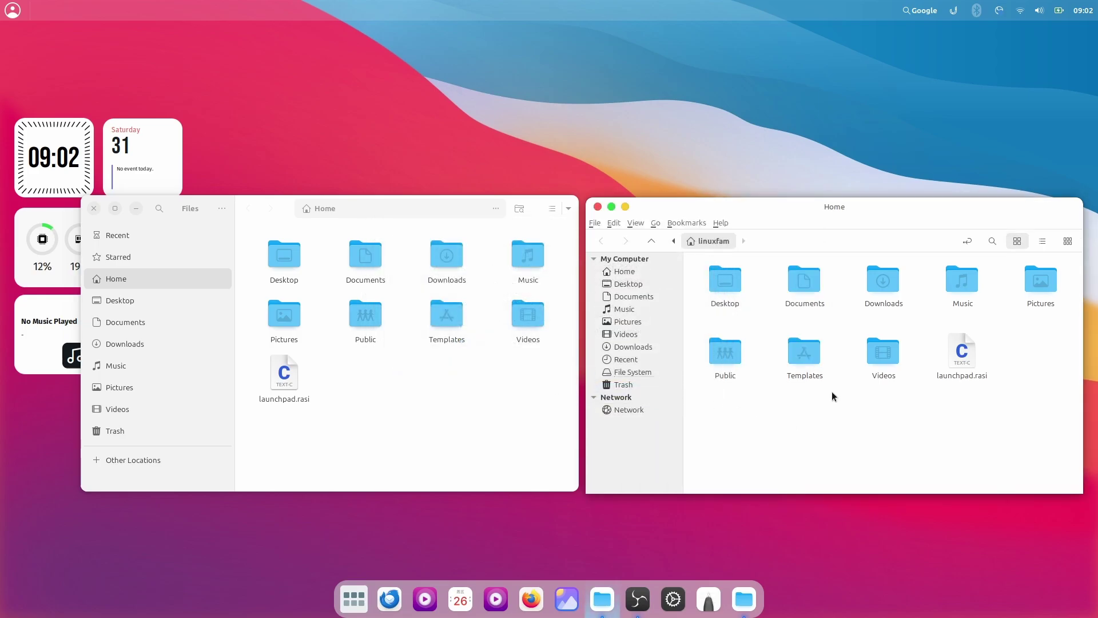
pyautogui.hotkey('ctrl', 'm')
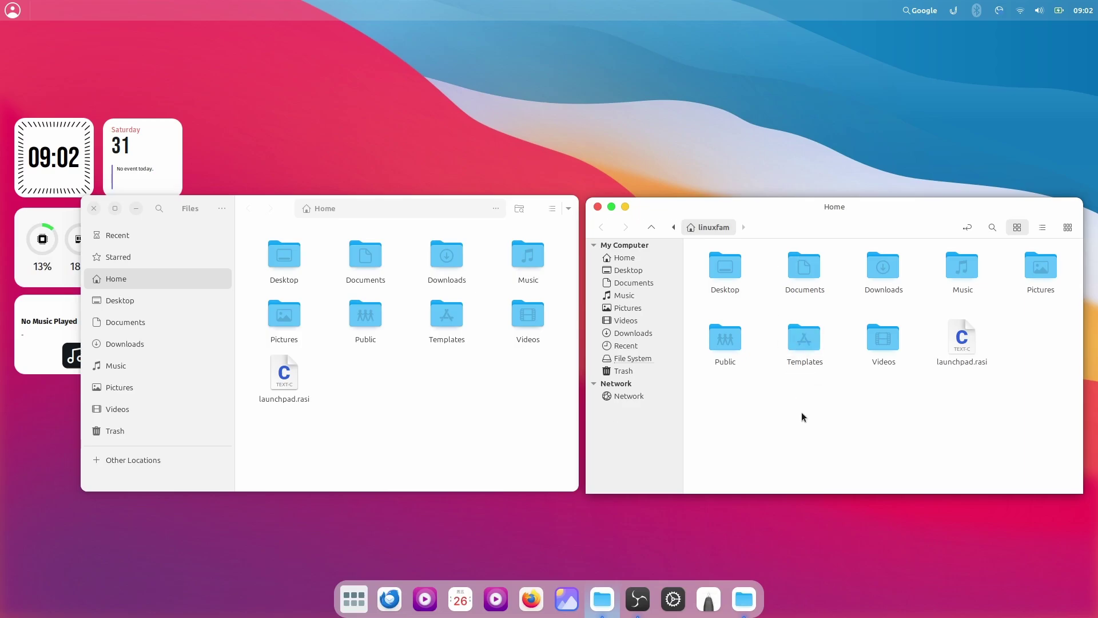
pyautogui.moveTo(868, 201); pyautogui.dragTo(872, 195)
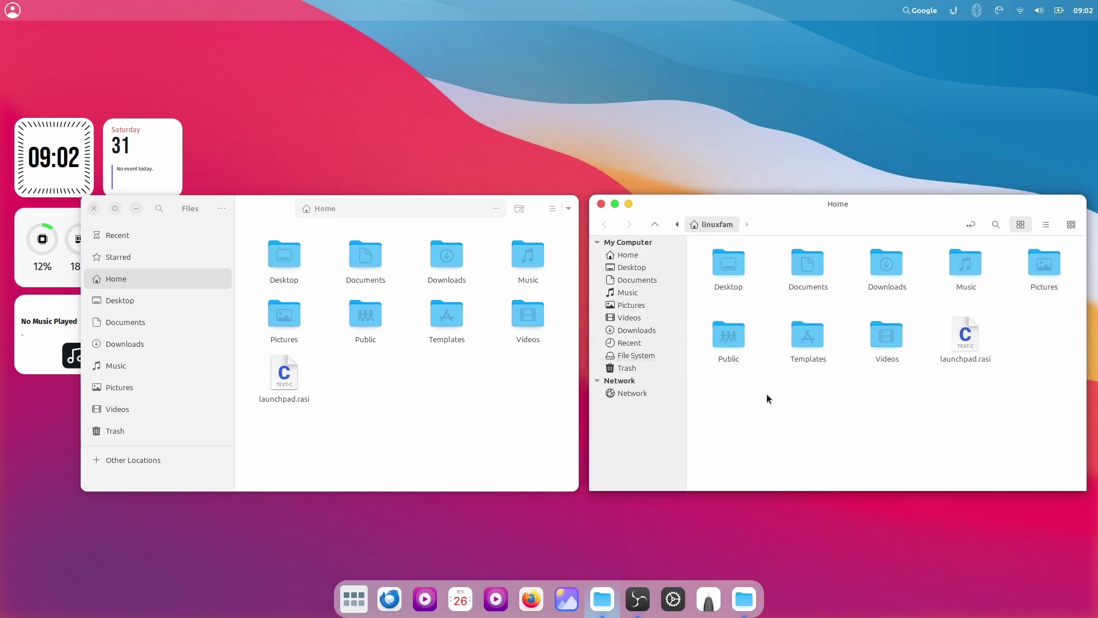